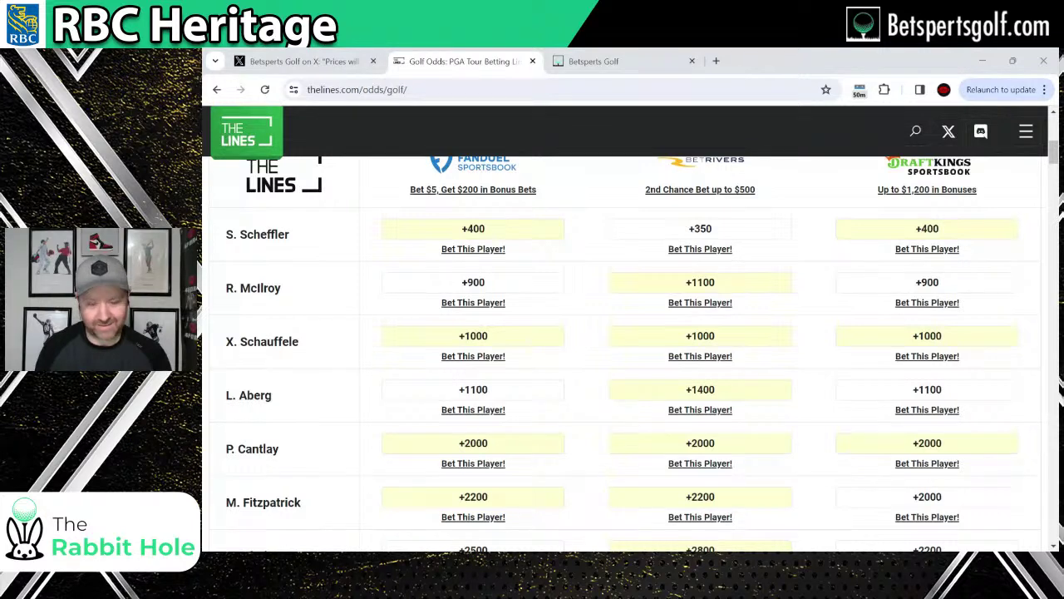
Review the tournament winner odds from each sportsbook down the player list, and bring up the Betsperts Golf post on X about price increases.
scroll(513, 318, down, 1)
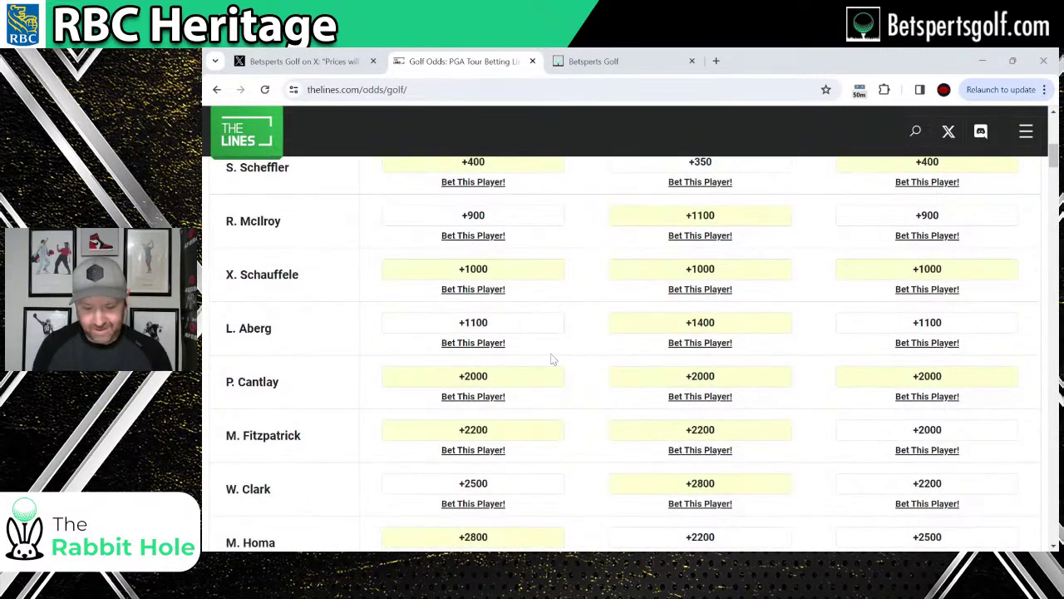
scroll(550, 360, down, 1)
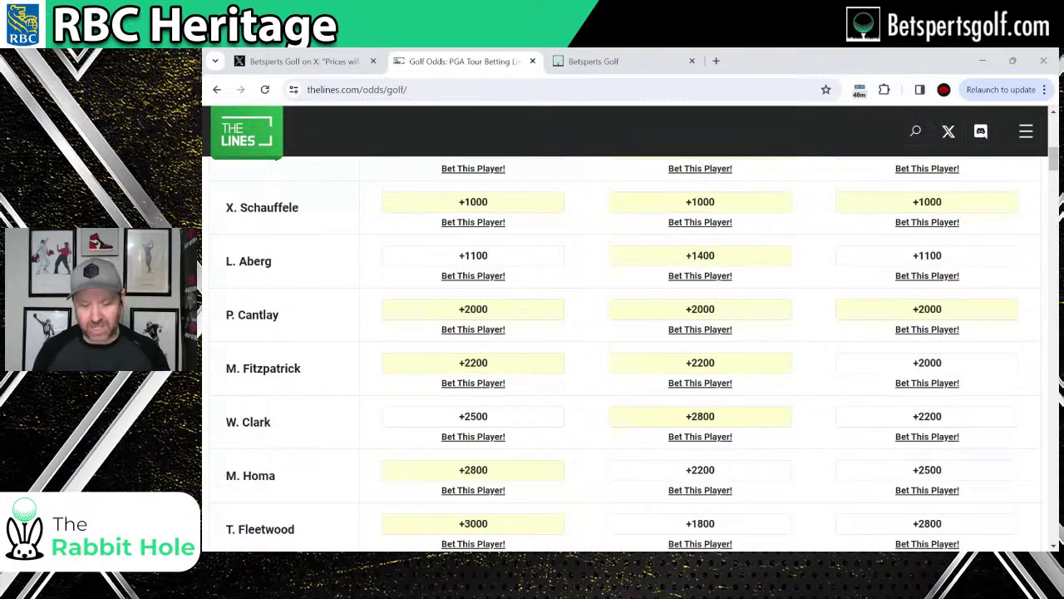
scroll(584, 275, down, 1)
scroll(597, 290, up, 1)
scroll(599, 291, up, 4)
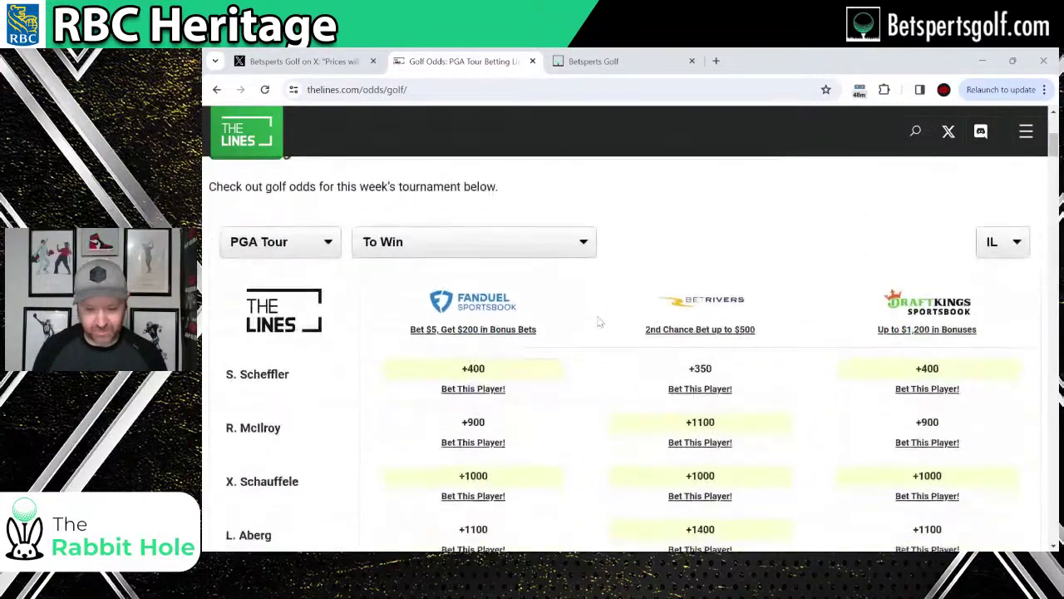
scroll(600, 344, down, 1)
scroll(600, 344, down, 9)
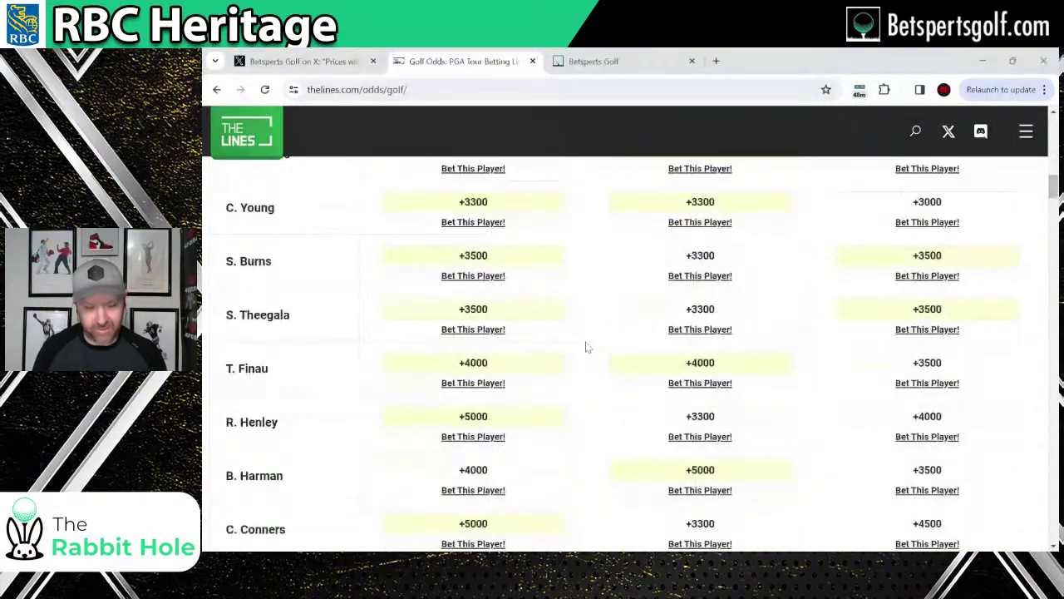
scroll(586, 347, down, 1)
scroll(592, 350, down, 1)
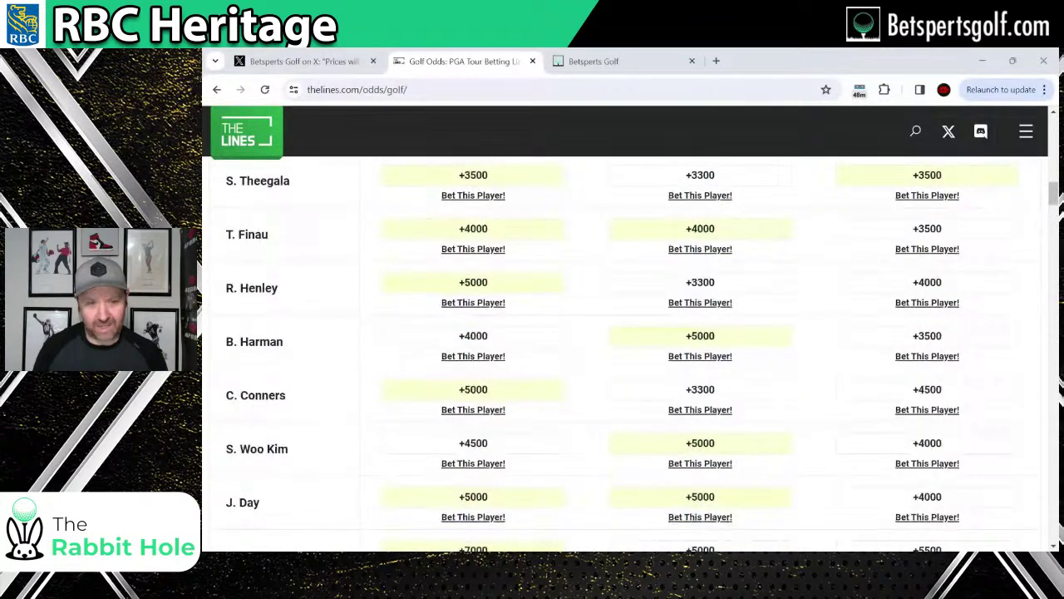
scroll(592, 350, down, 3)
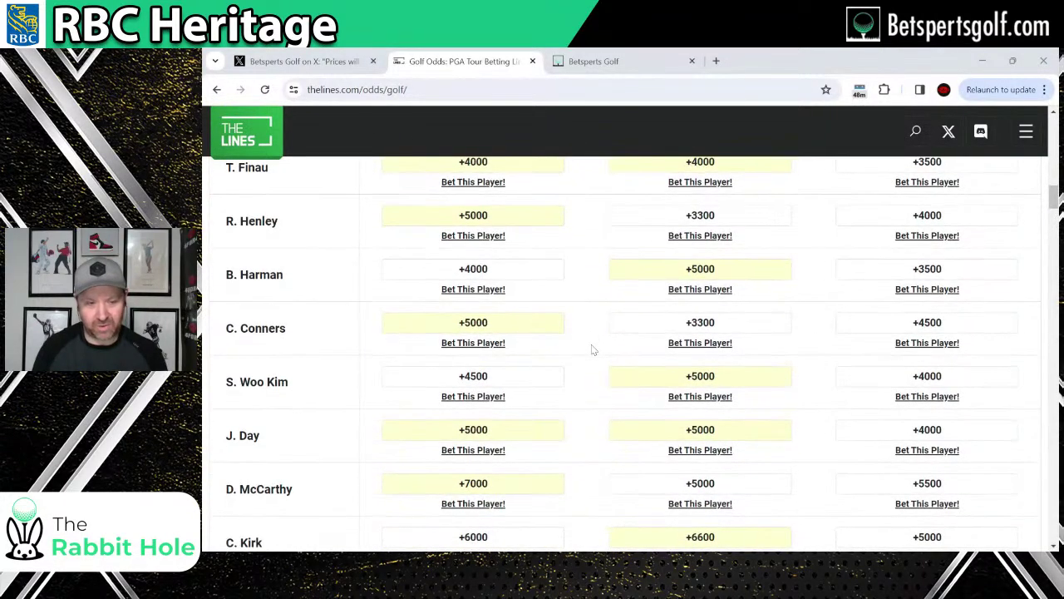
scroll(594, 353, down, 2)
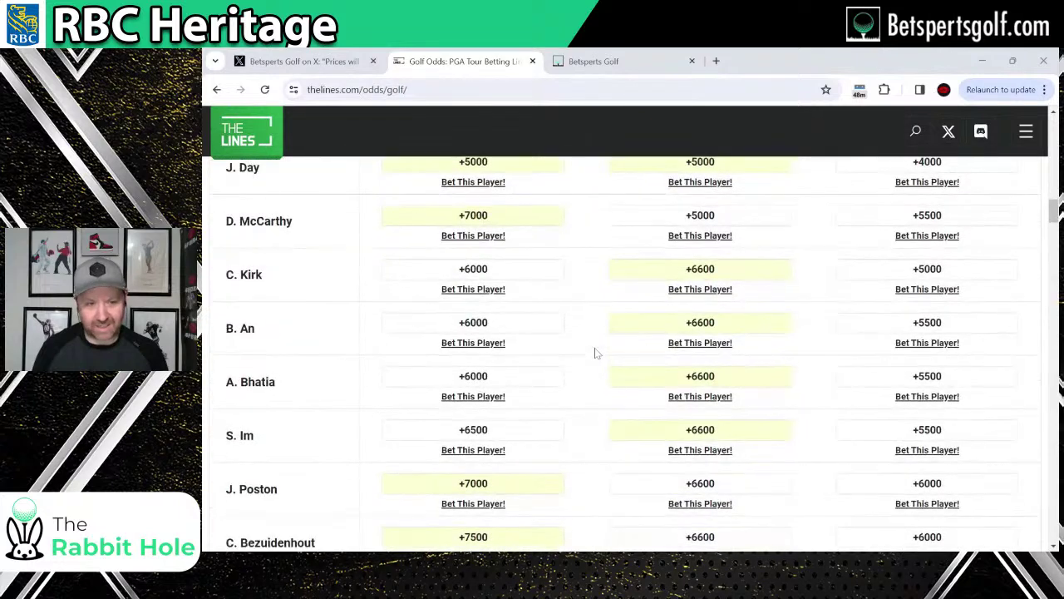
scroll(541, 352, down, 2)
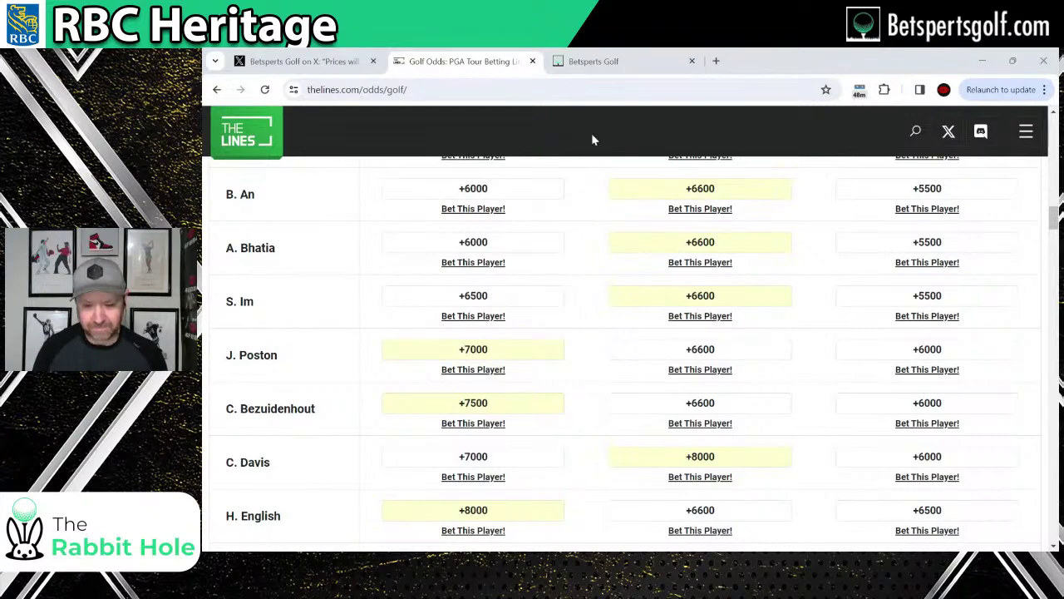
click(269, 59)
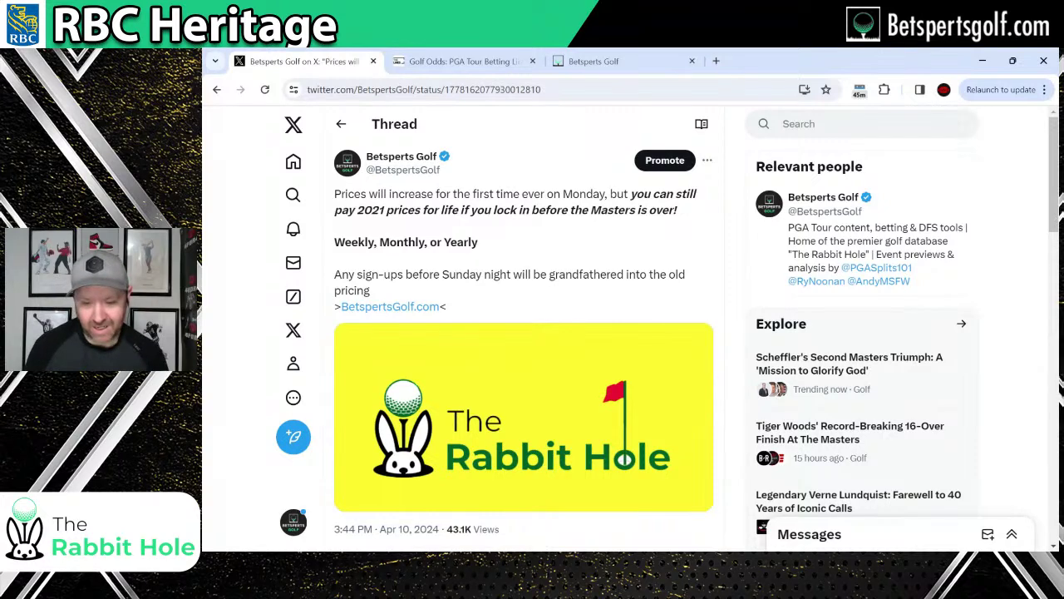
Switch to The Rabbit Hole page and sort the RBC Heritage field by SG:TOT, best rank first.
click(592, 58)
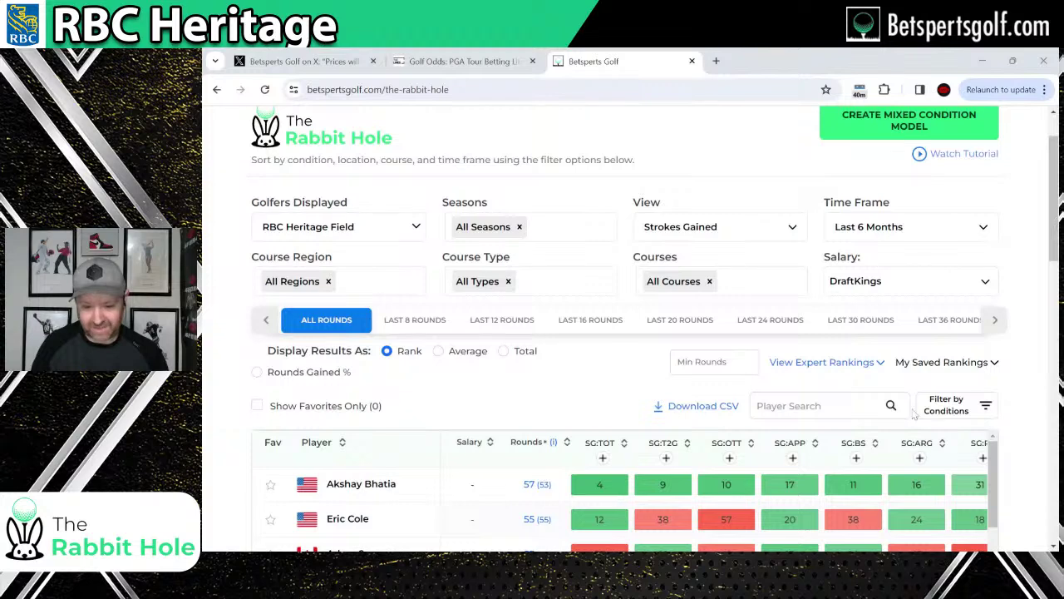
scroll(857, 380, down, 5)
scroll(856, 380, up, 4)
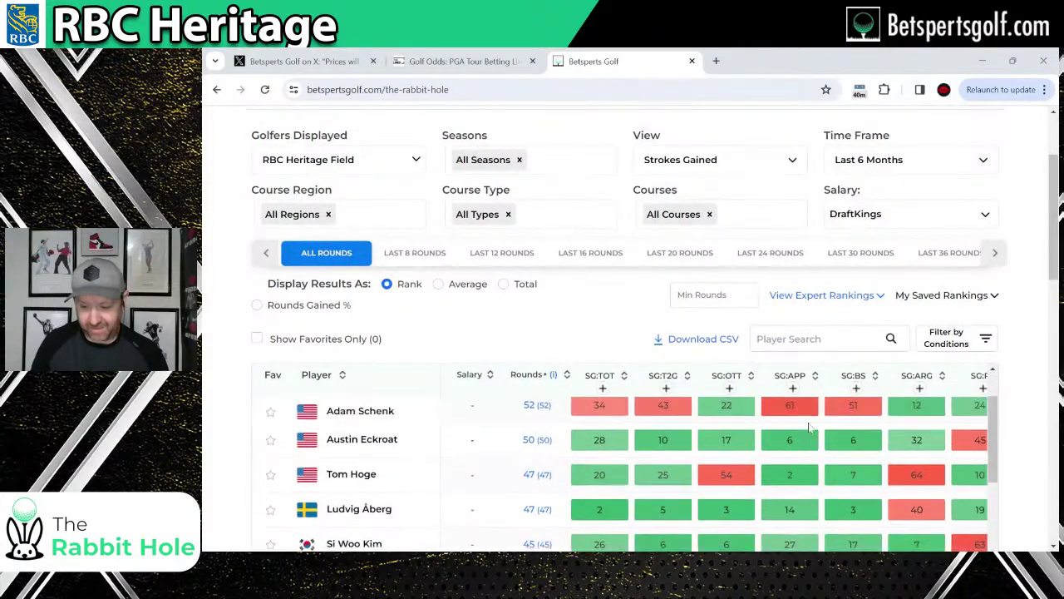
scroll(1037, 420, down, 1)
scroll(1038, 420, down, 2)
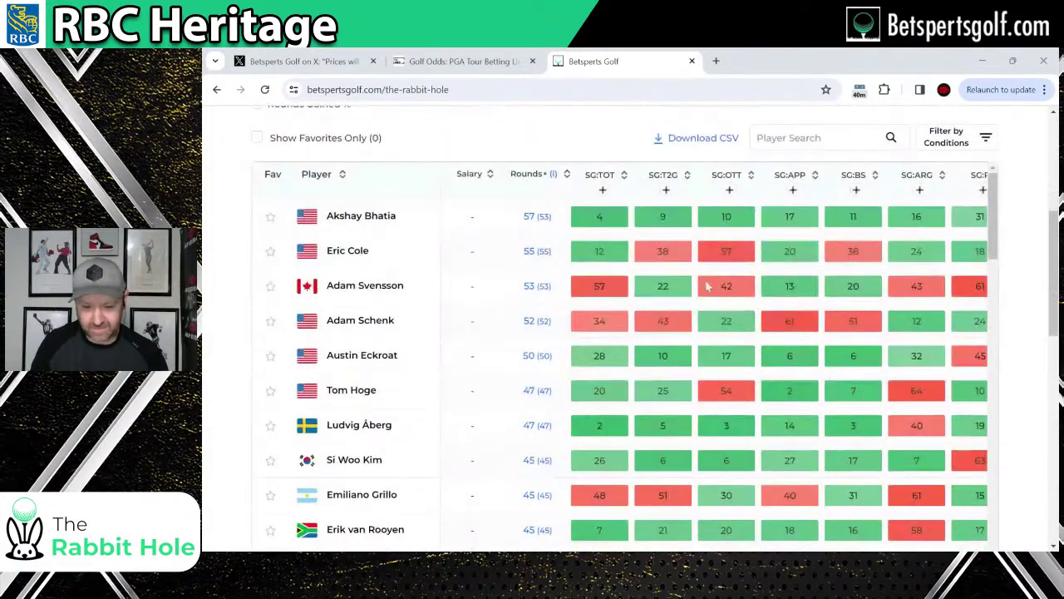
click(625, 175)
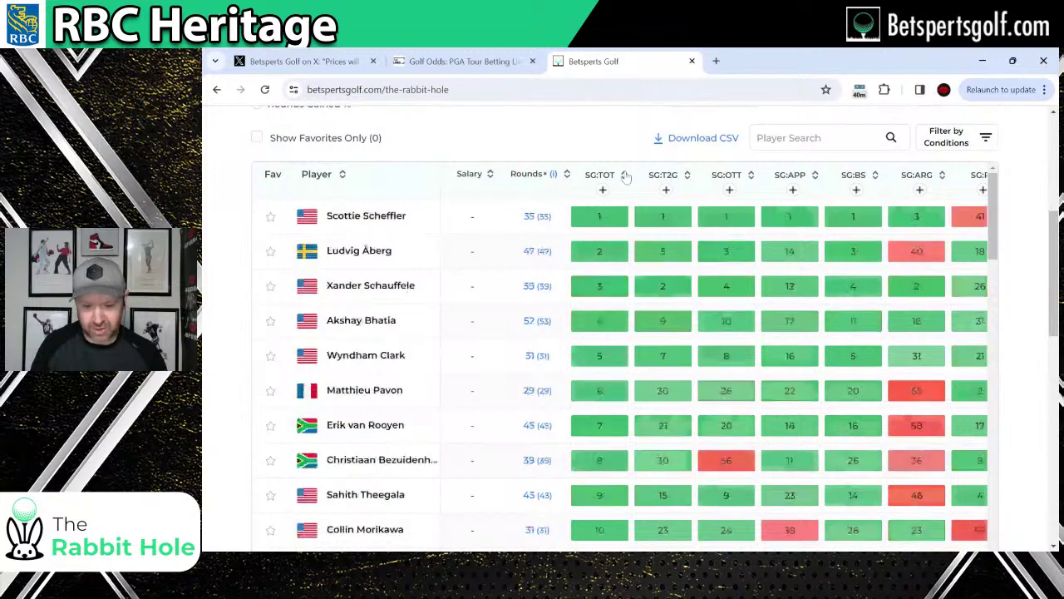
Filter the strokes-gained data to the 2024 season only and apply the filter.
scroll(1020, 327, up, 1)
scroll(1021, 326, up, 1)
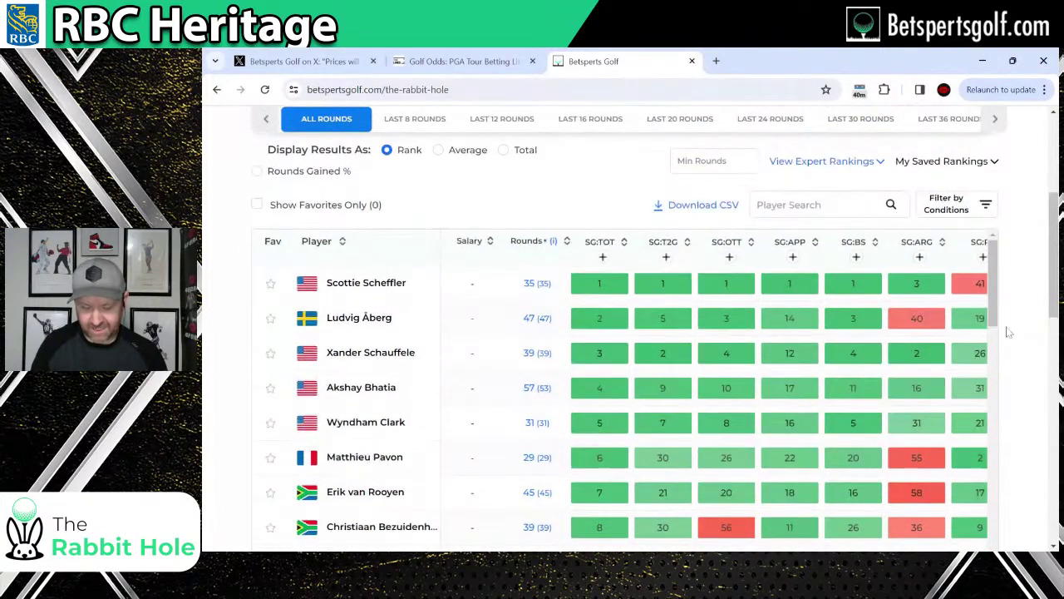
scroll(1009, 330, up, 1)
scroll(967, 316, up, 1)
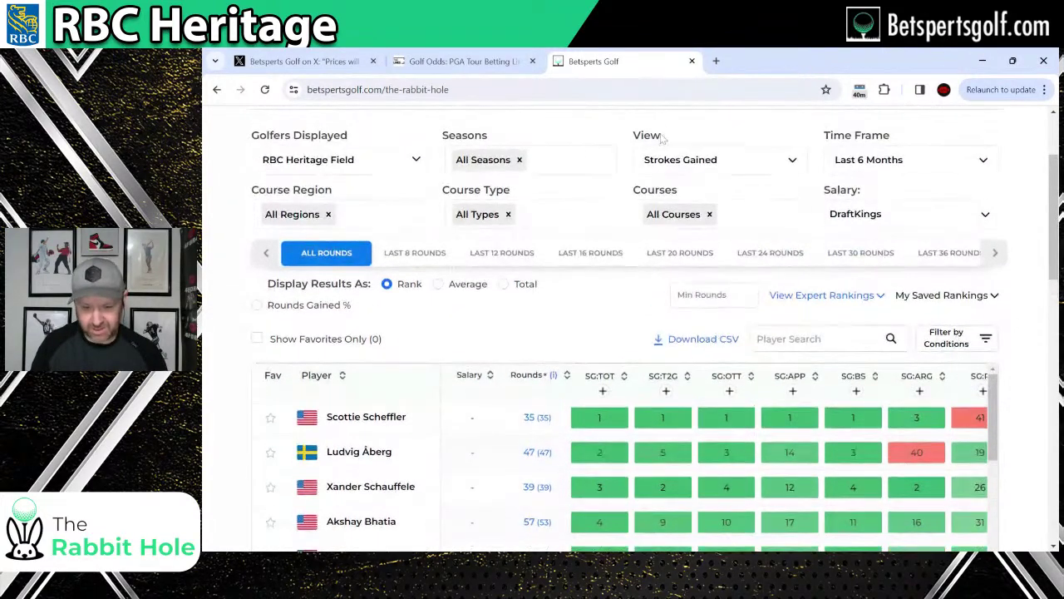
click(574, 163)
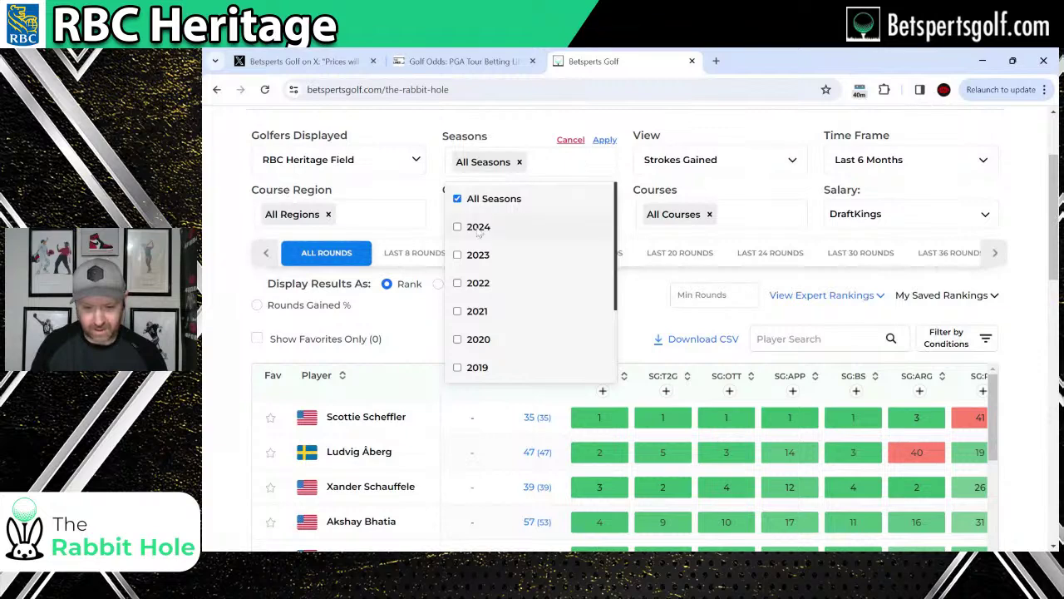
click(474, 230)
click(605, 140)
scroll(618, 207, up, 1)
scroll(618, 207, up, 1)
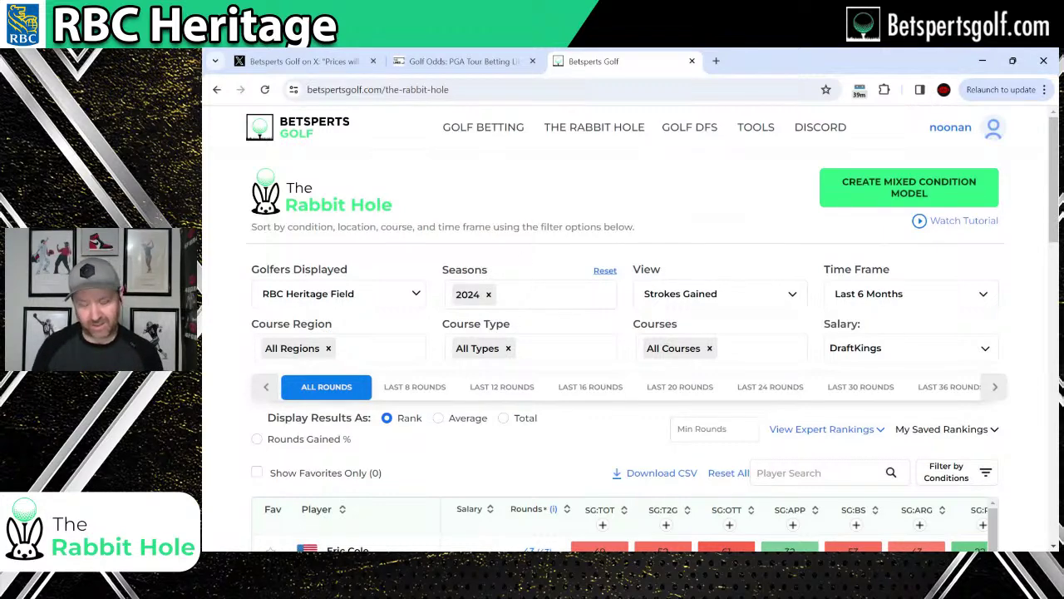
Sort the 2024 player rankings by SG:TOT with the best rank first.
scroll(532, 357, down, 2)
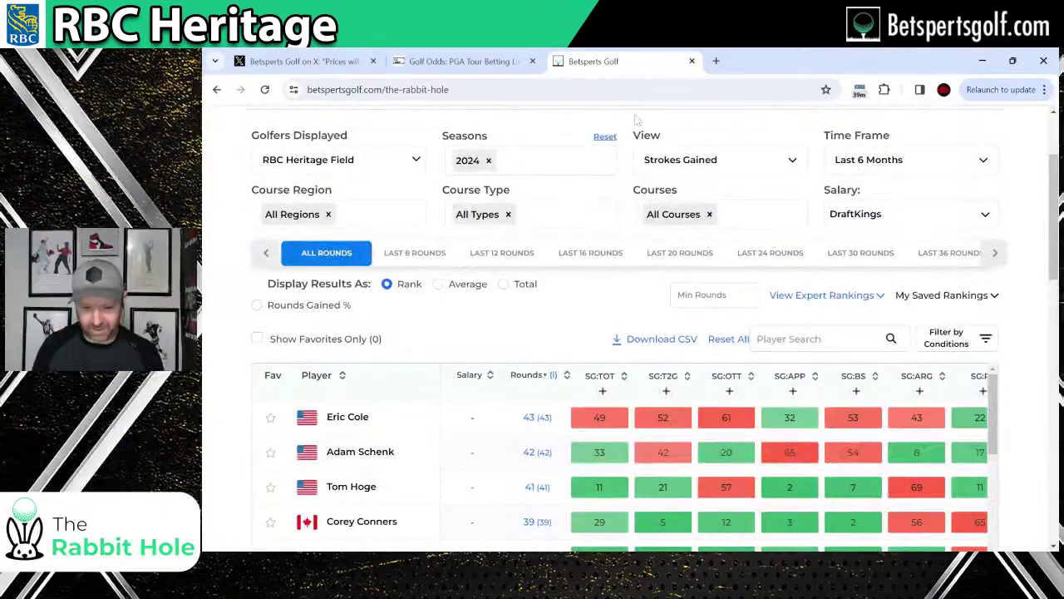
click(623, 379)
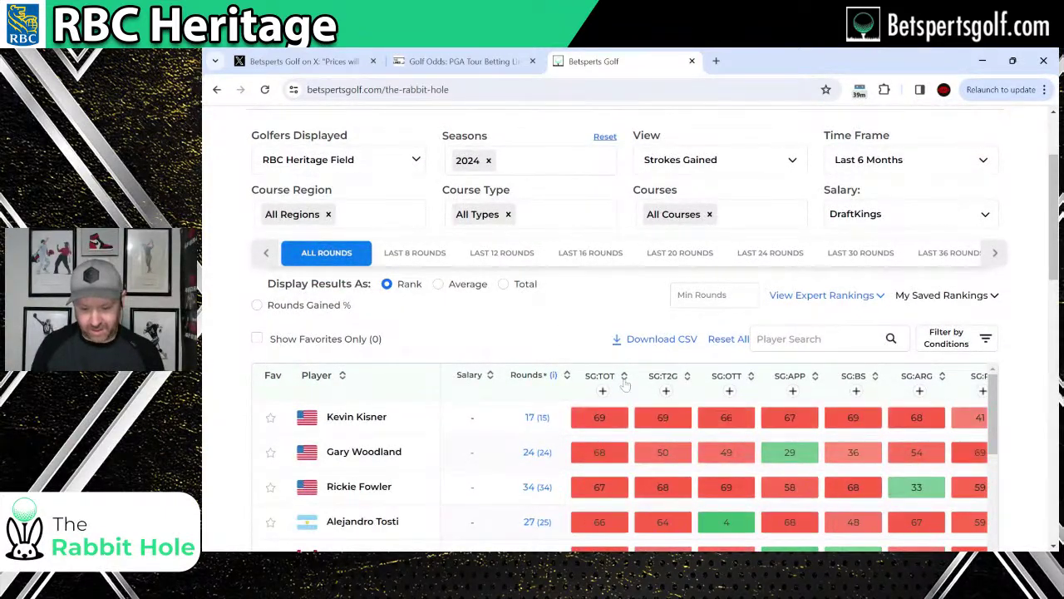
click(624, 379)
scroll(560, 311, down, 1)
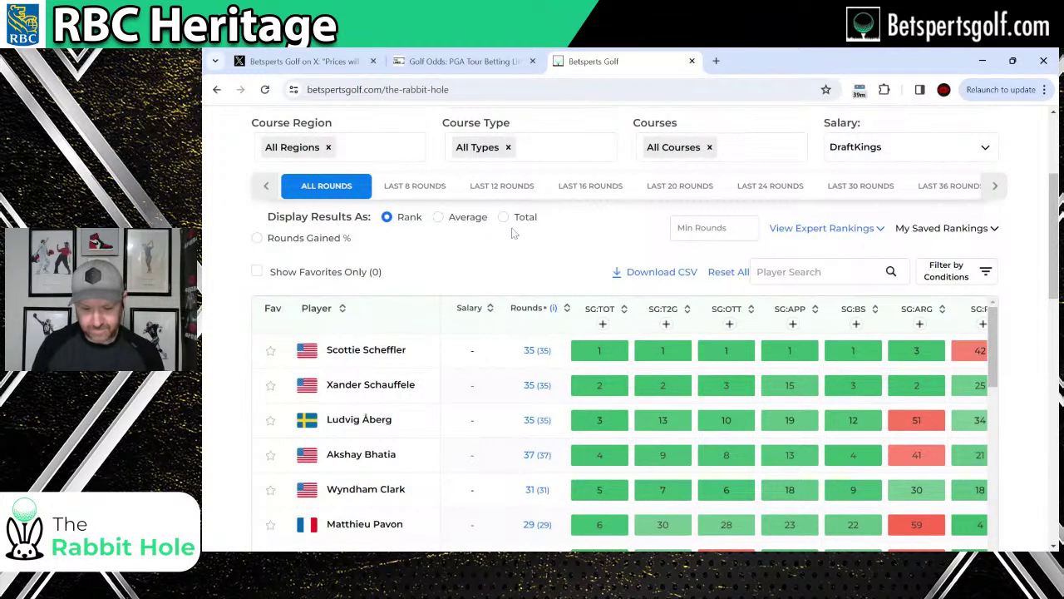
Display the results as Average instead of Rank and sort the players by SG:TOT from highest to lowest.
click(437, 218)
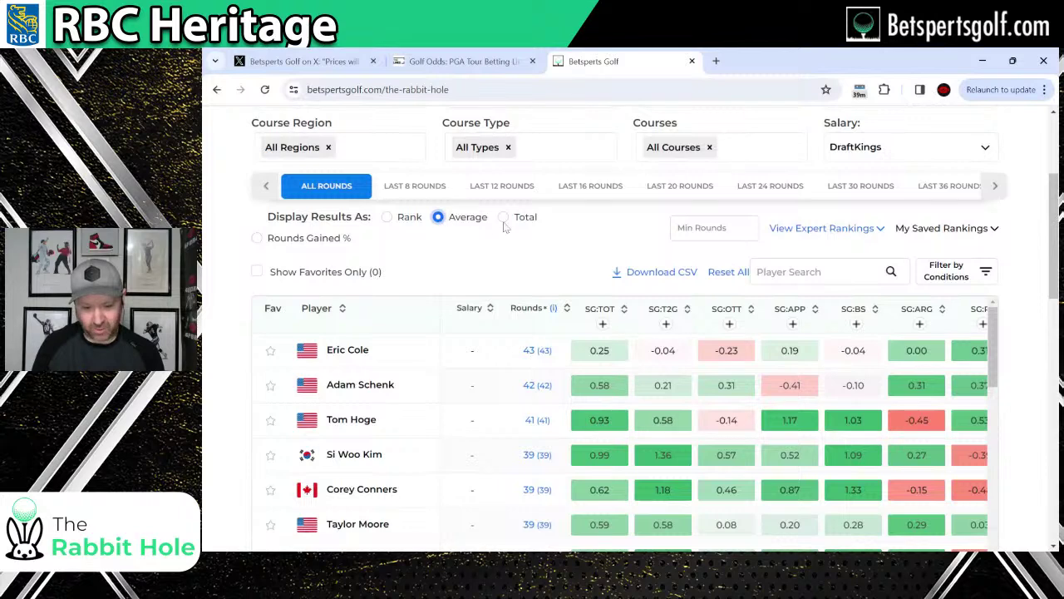
click(620, 312)
scroll(562, 234, up, 1)
scroll(432, 320, down, 2)
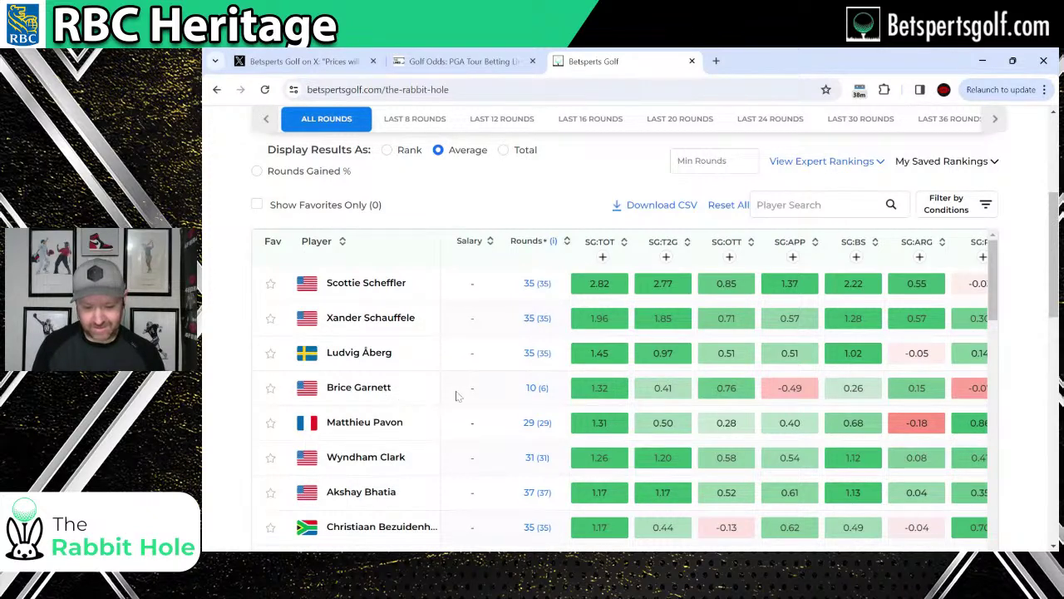
scroll(487, 398, up, 1)
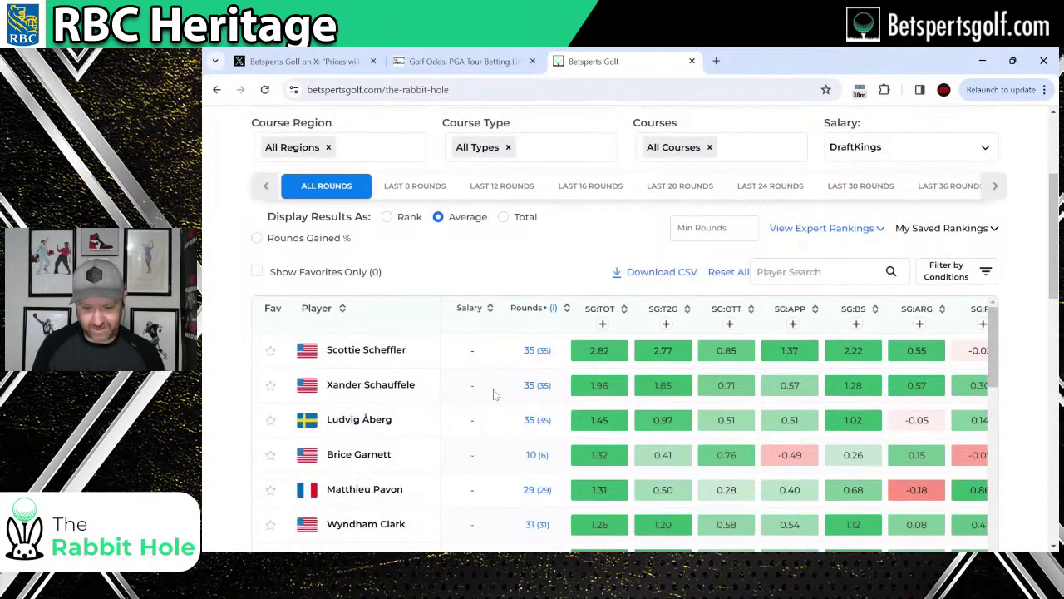
Set the minimum rounds to 12 Rounds and sort the players by SG:TOT from highest to lowest again.
scroll(548, 278, down, 1)
click(703, 165)
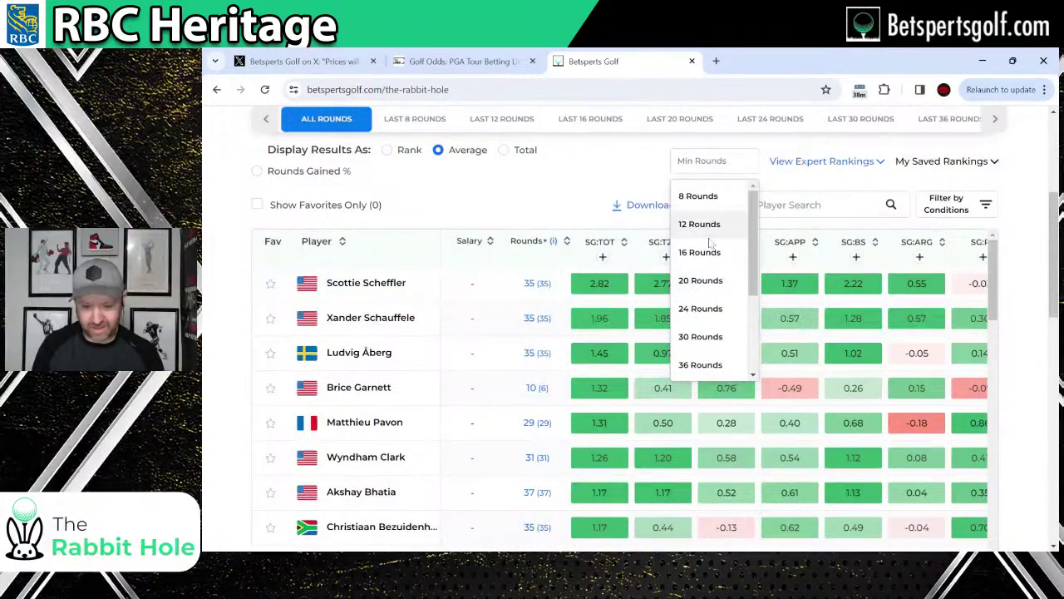
click(699, 224)
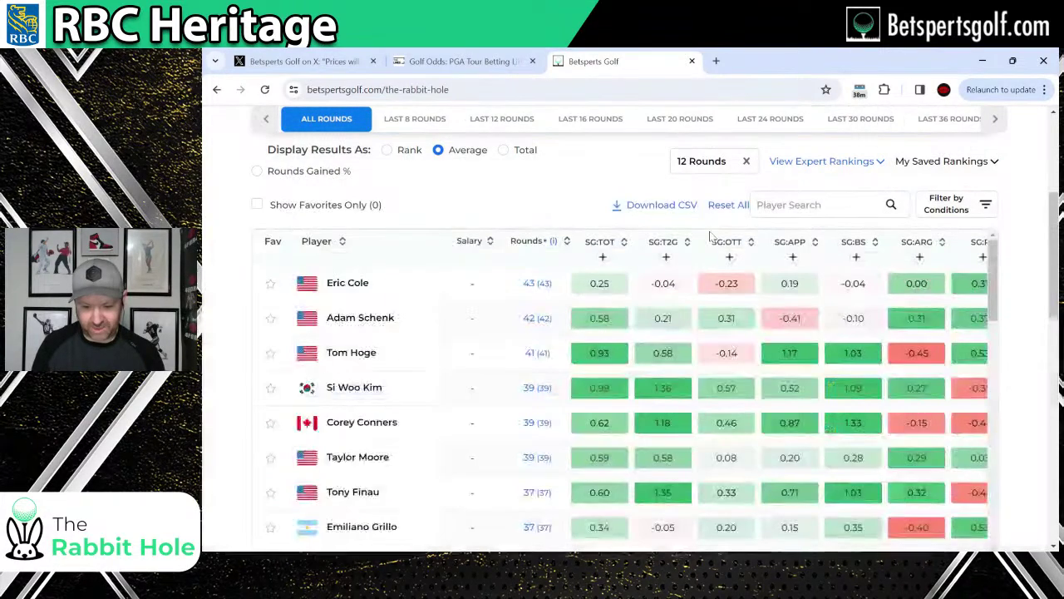
click(625, 245)
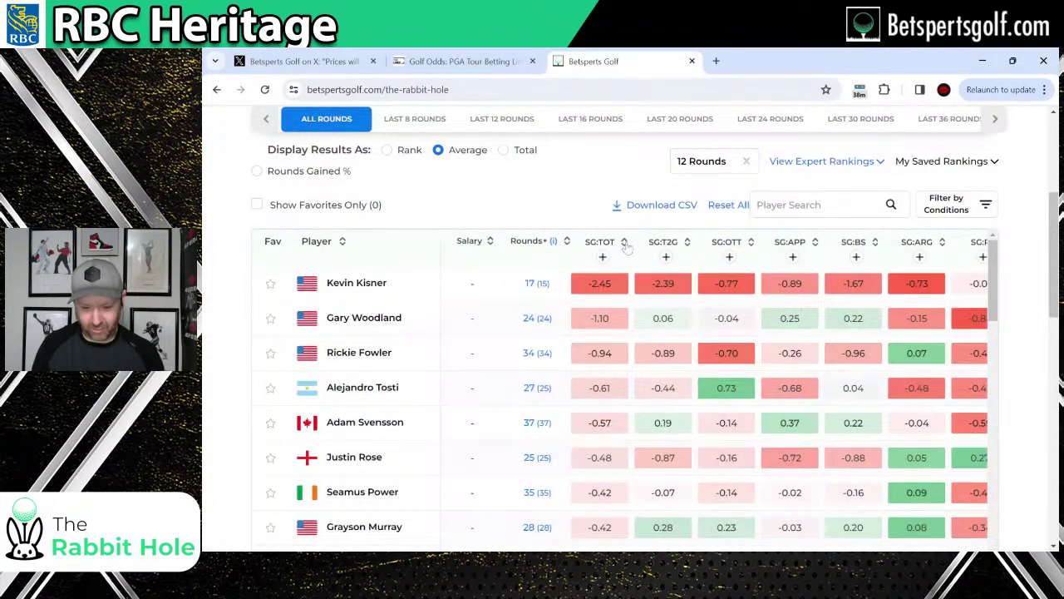
click(626, 245)
click(625, 245)
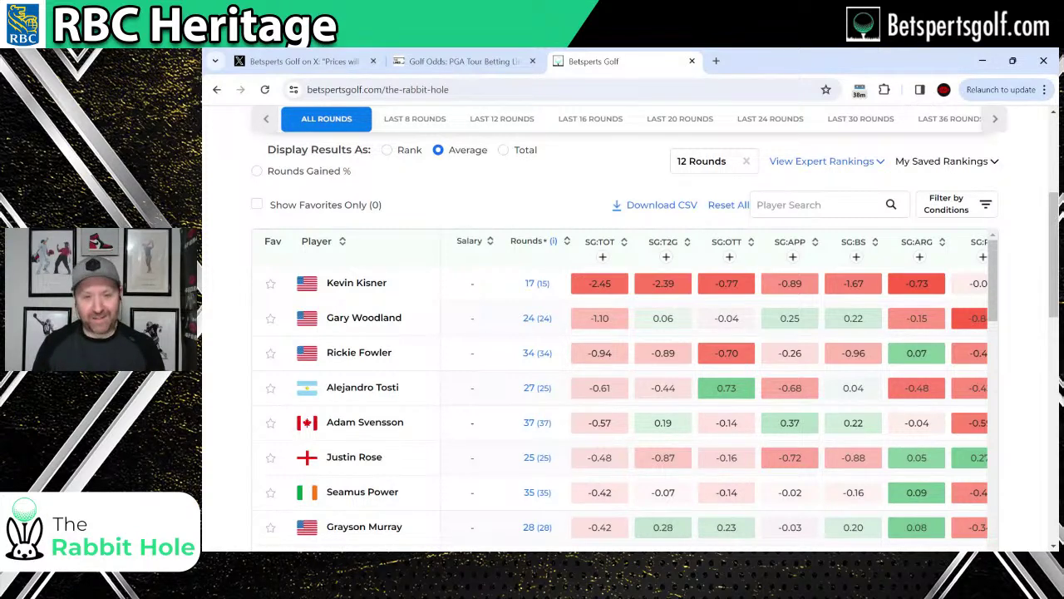
click(627, 241)
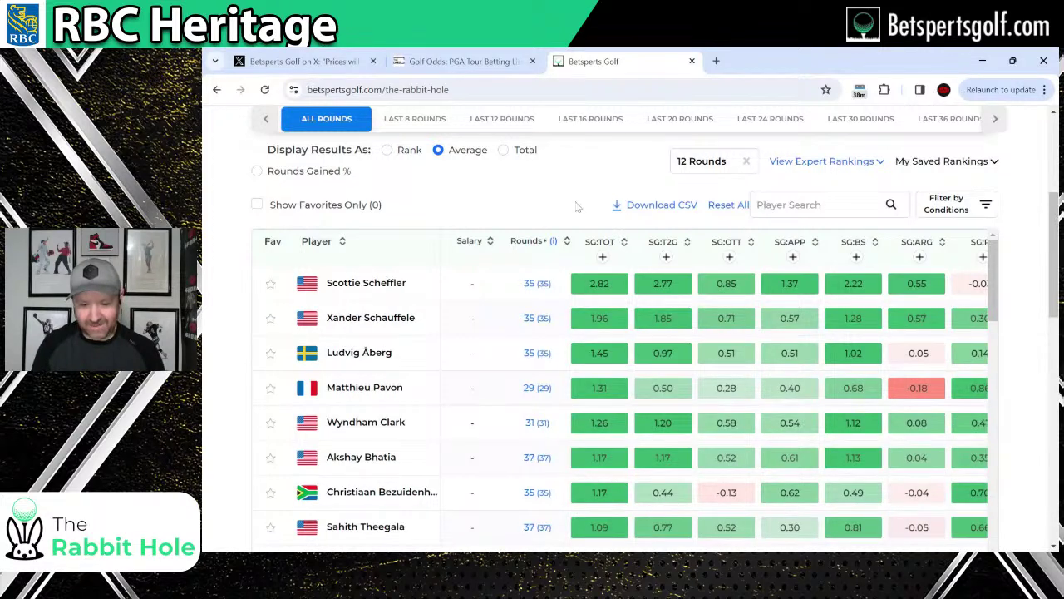
Add the SG:TOT stat with the condition description "SG 2024".
scroll(576, 206, up, 1)
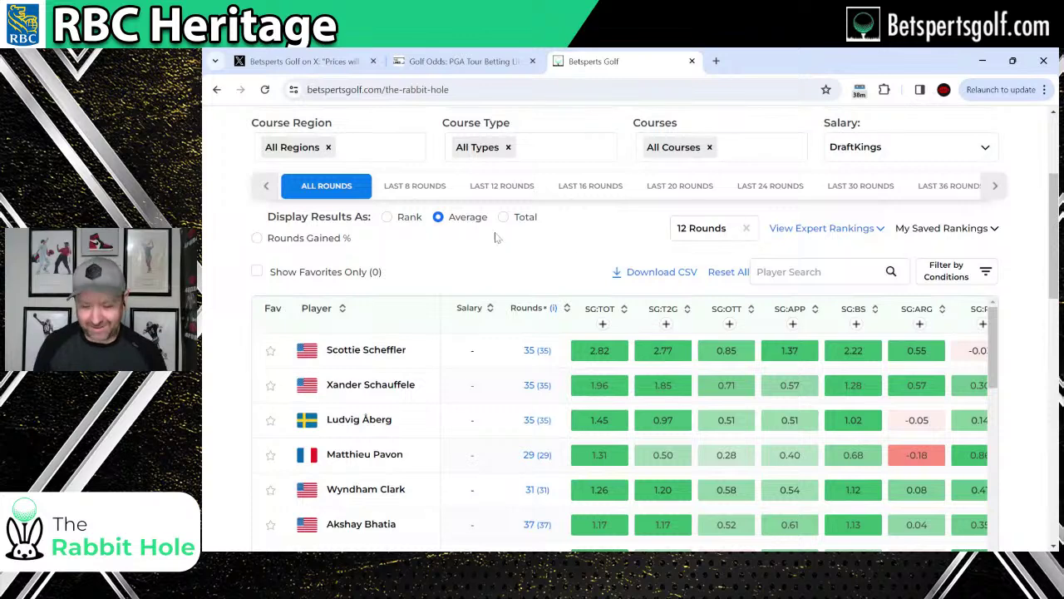
click(602, 323)
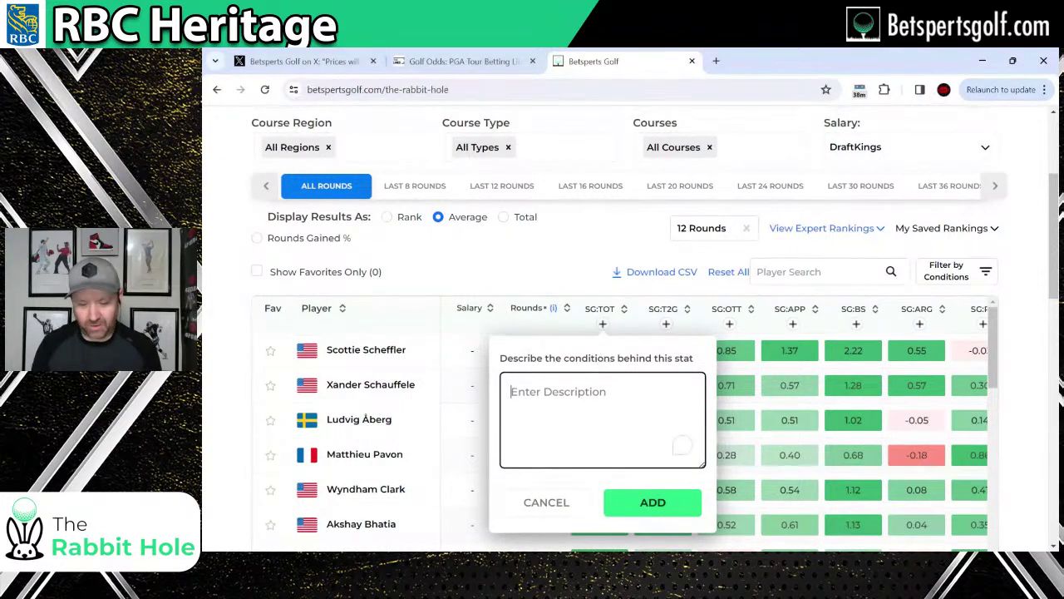
text(SG @2)
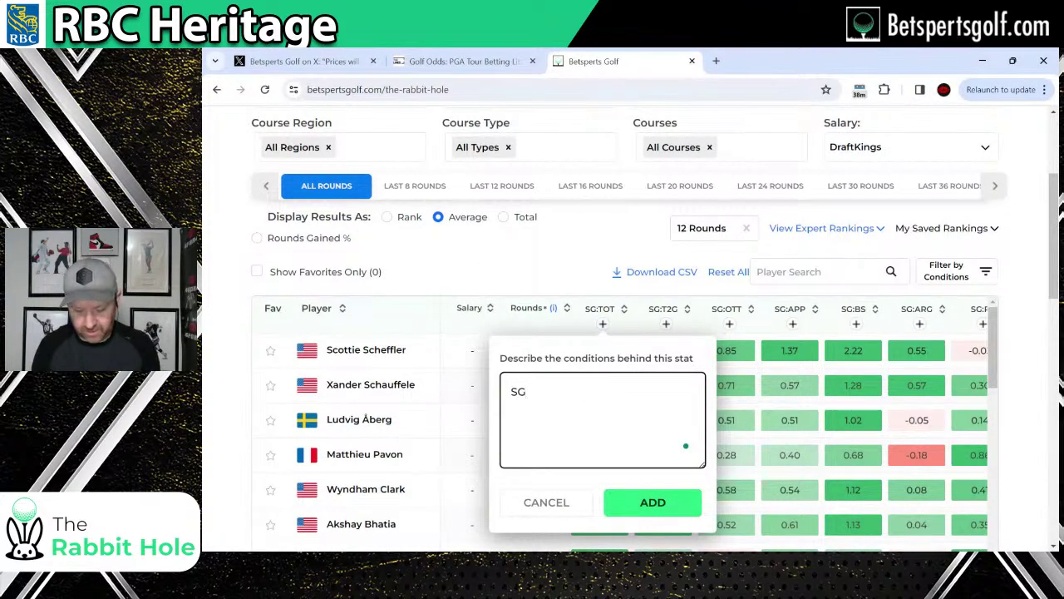
key(BackSpace)
key(BackSpace)
text(20)
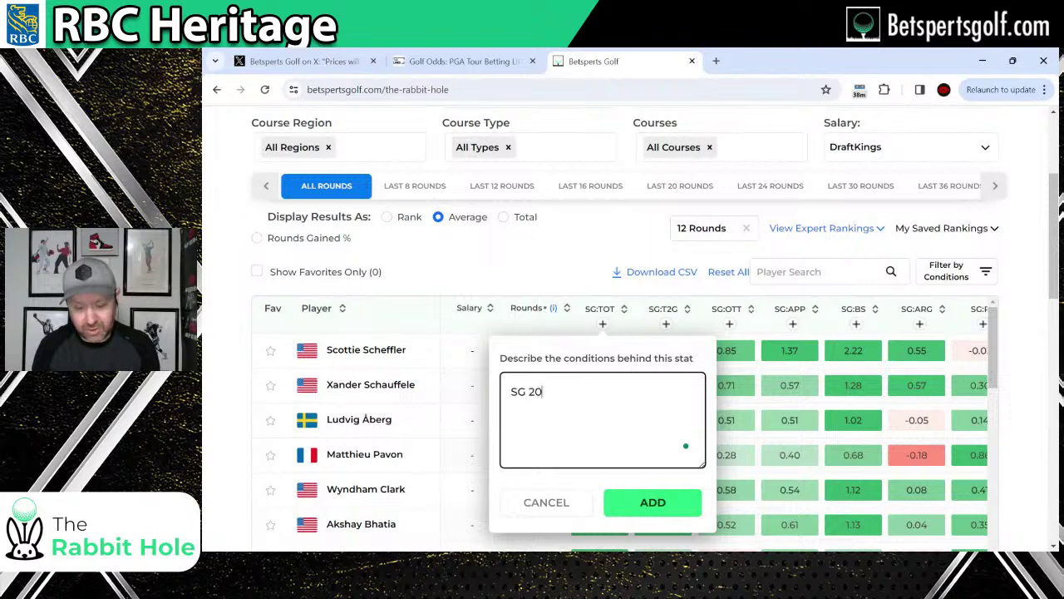
text(24)
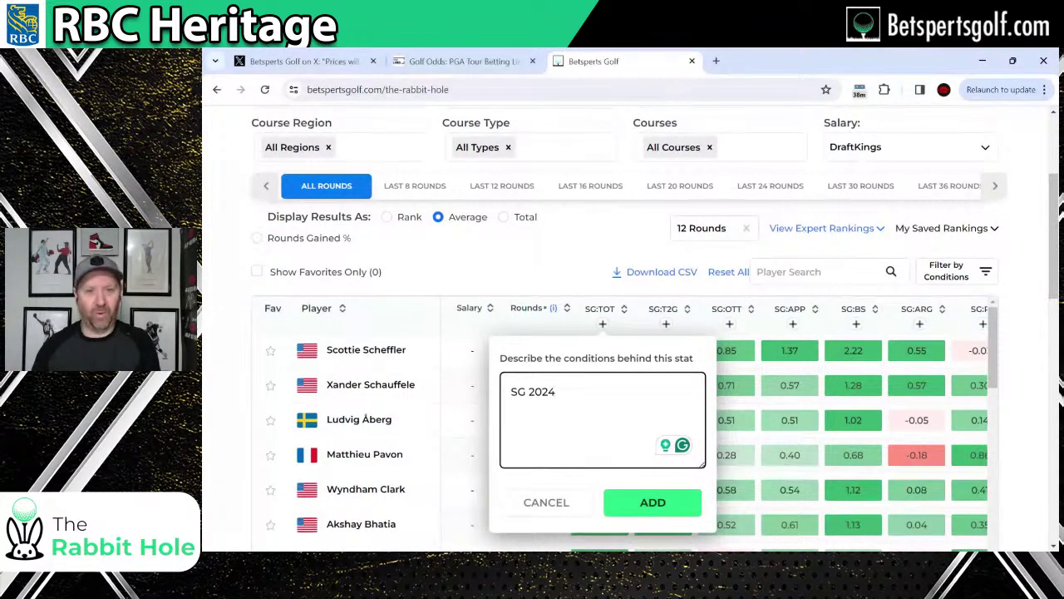
click(651, 503)
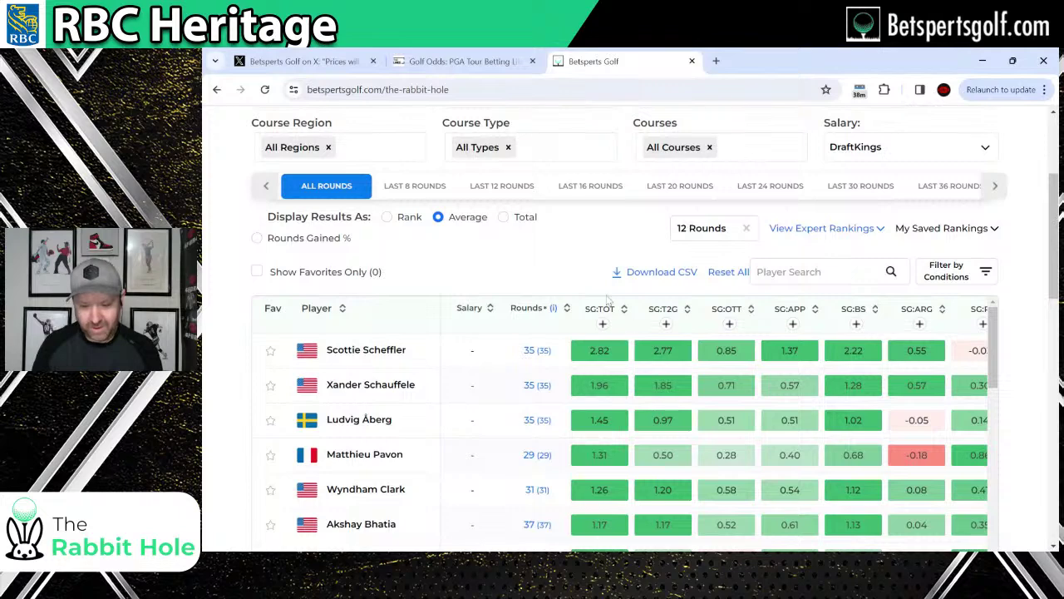
scroll(602, 297, up, 1)
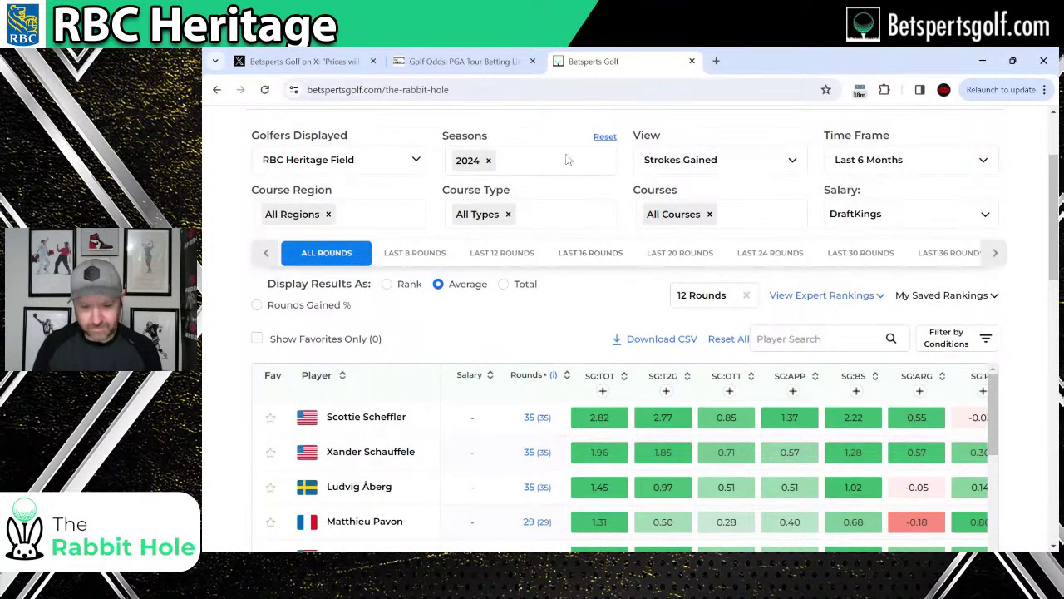
Remove the 2024 season filter to include all seasons and sort the players by SG:TOT from highest to lowest.
click(489, 161)
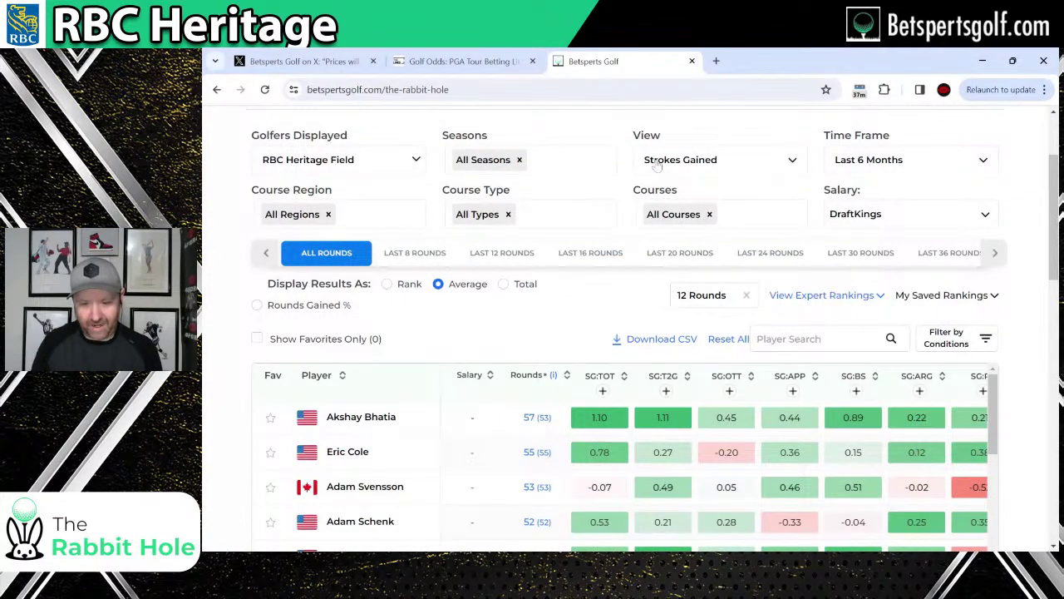
click(624, 376)
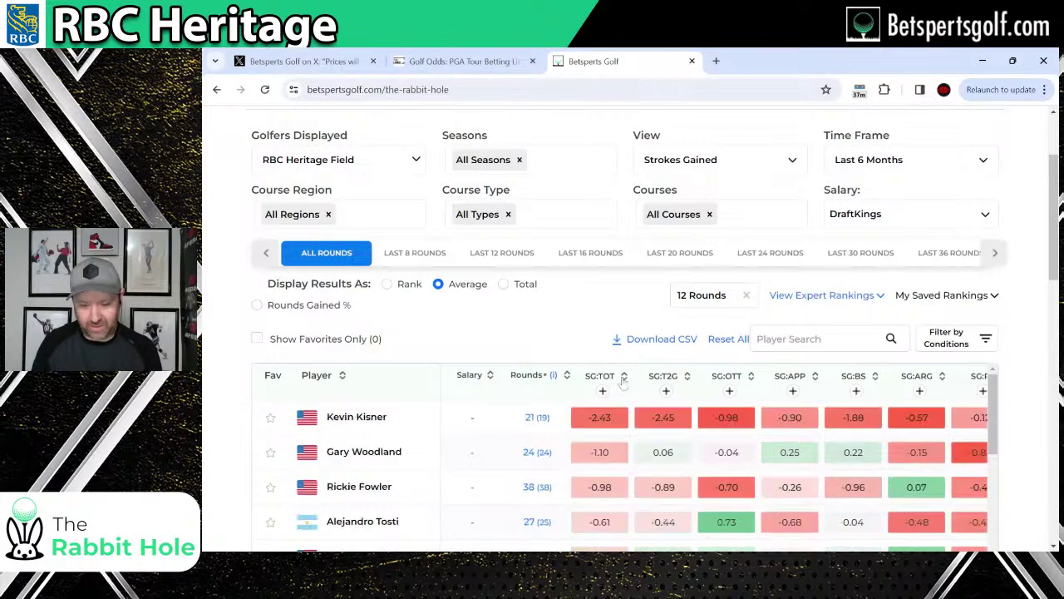
click(623, 376)
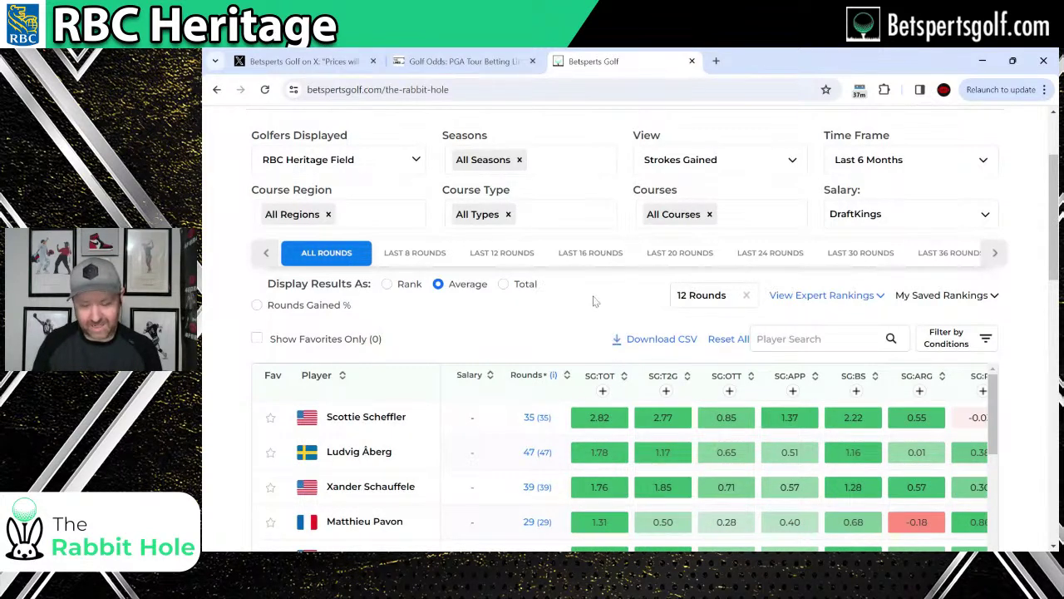
Look through the available filter conditions, from scoring, field and course setup to grass surfaces, architects, strokes-gained difficulty and wind.
click(972, 348)
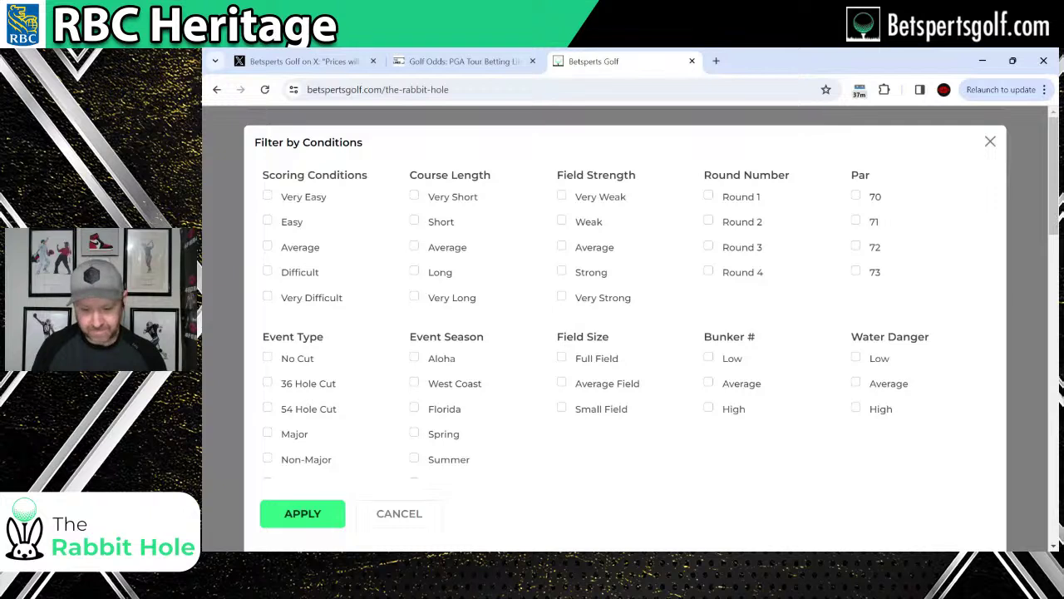
scroll(495, 296, down, 1)
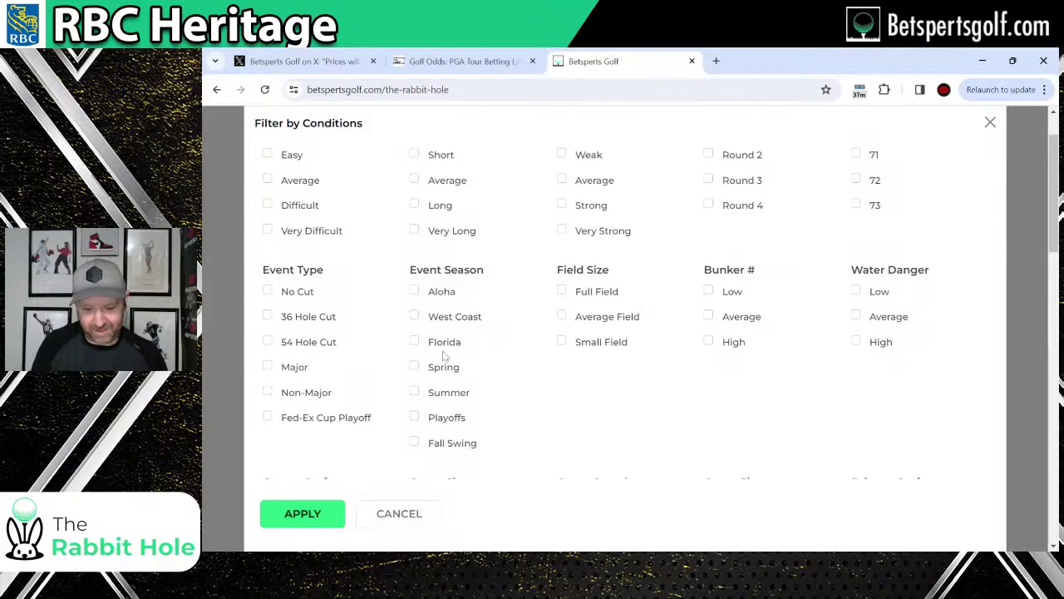
scroll(629, 301, down, 2)
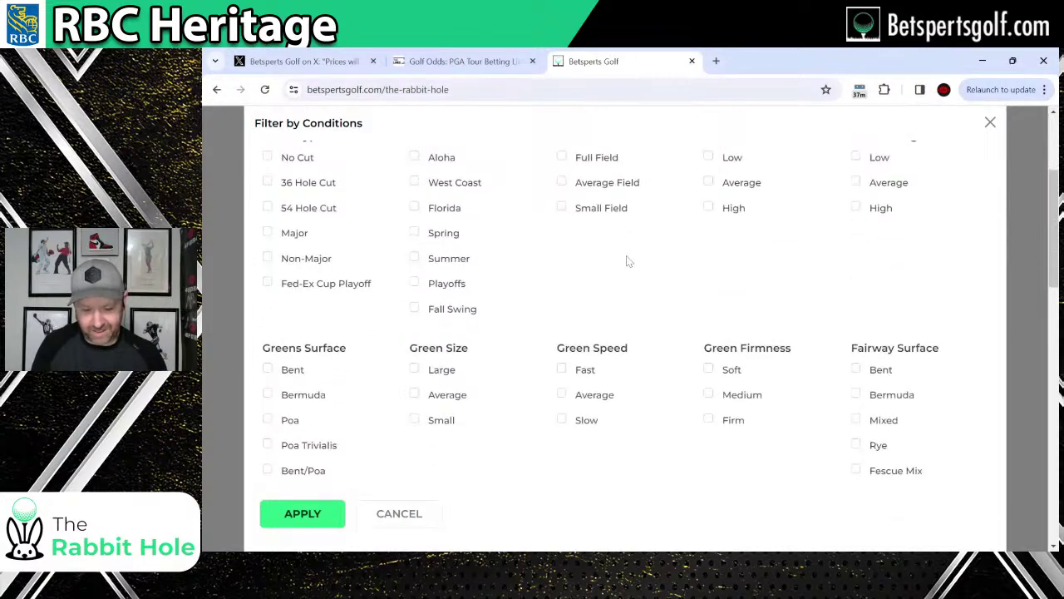
scroll(630, 262, down, 1)
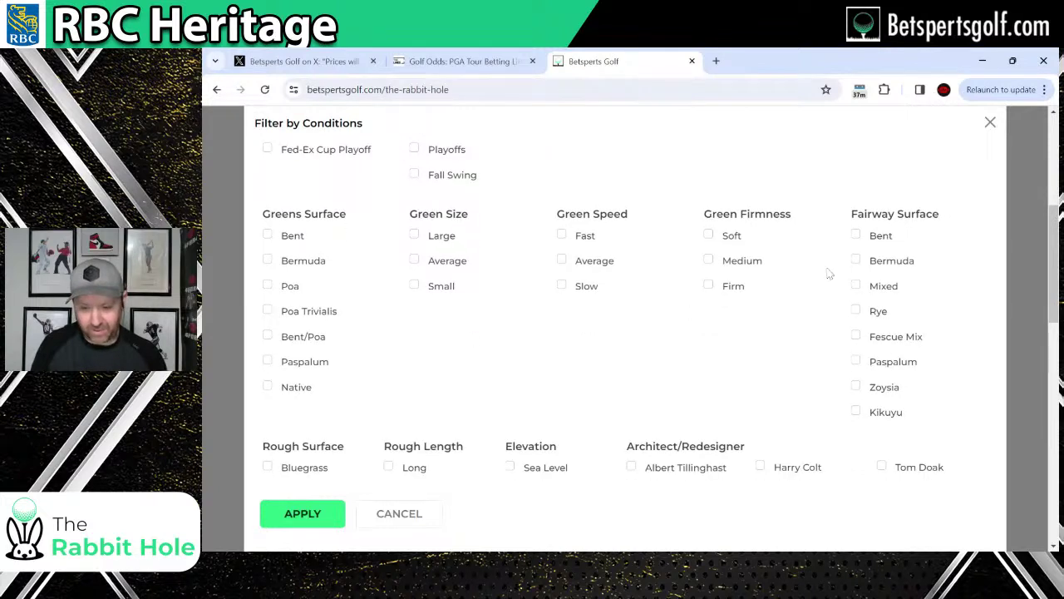
scroll(822, 274, down, 1)
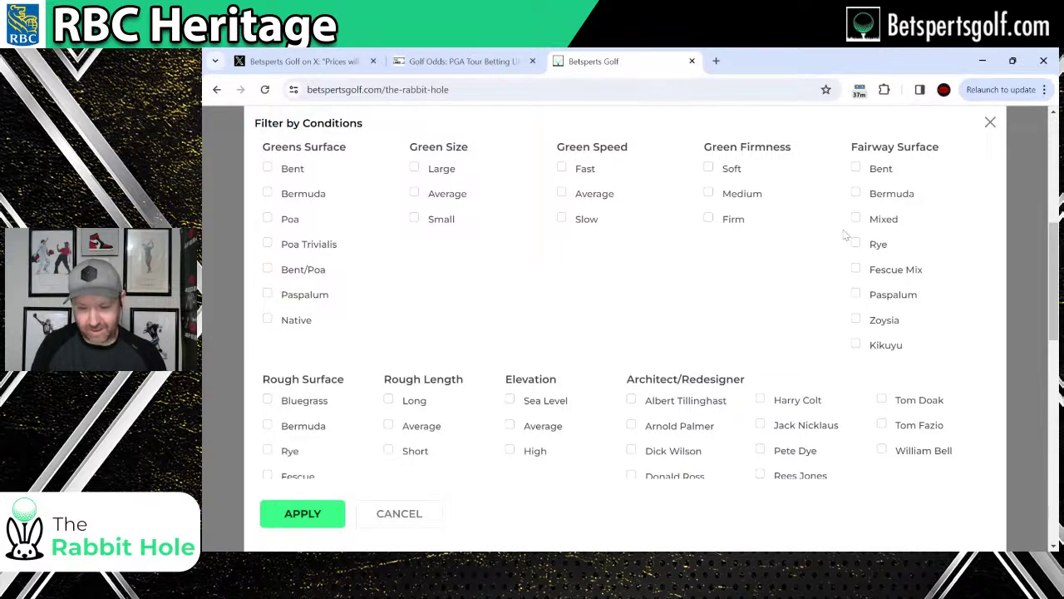
scroll(729, 241, down, 1)
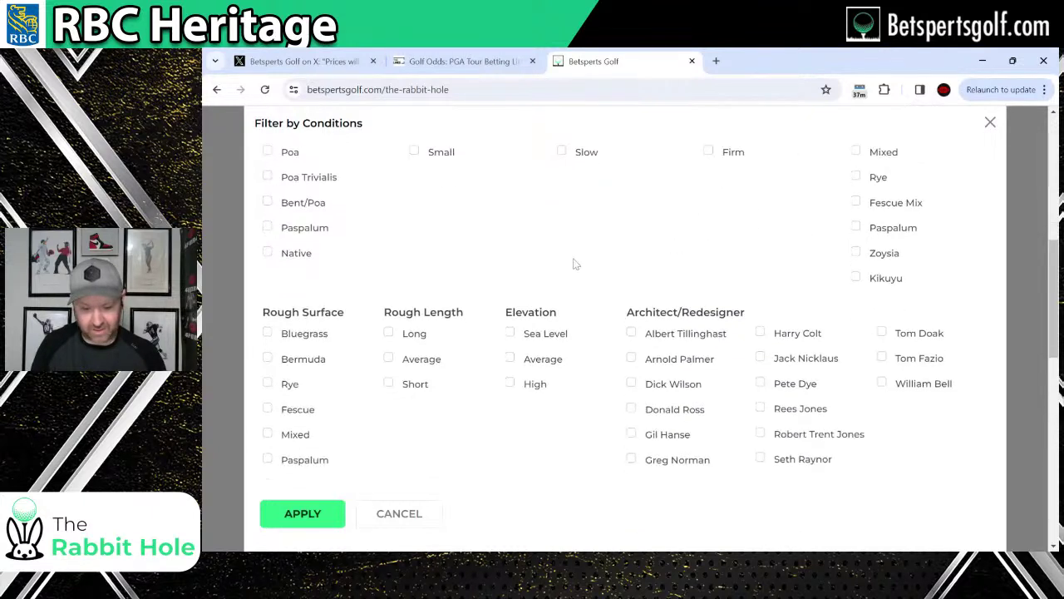
scroll(532, 333, down, 1)
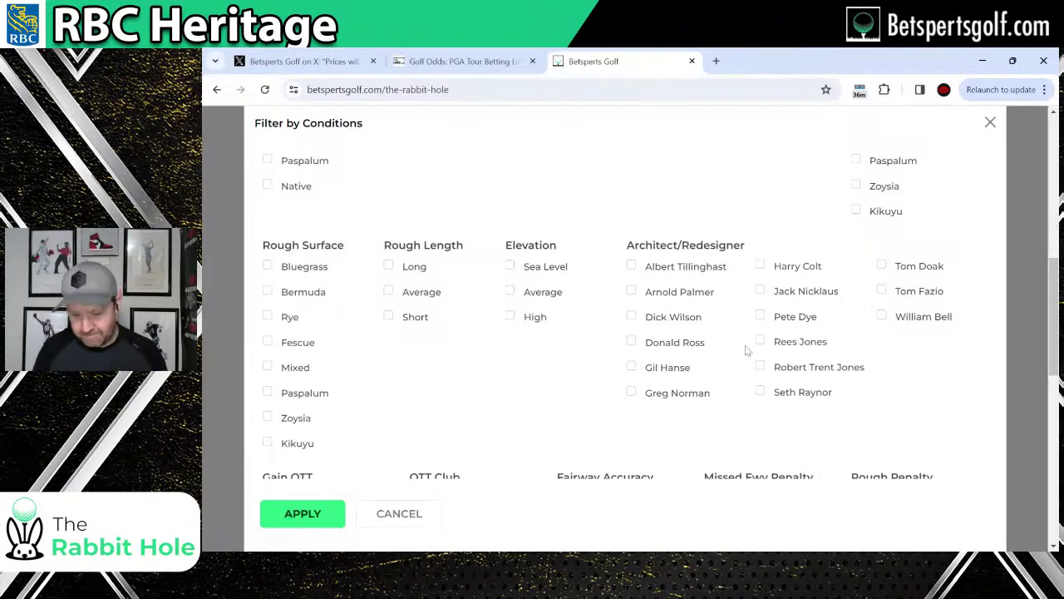
scroll(752, 314, down, 3)
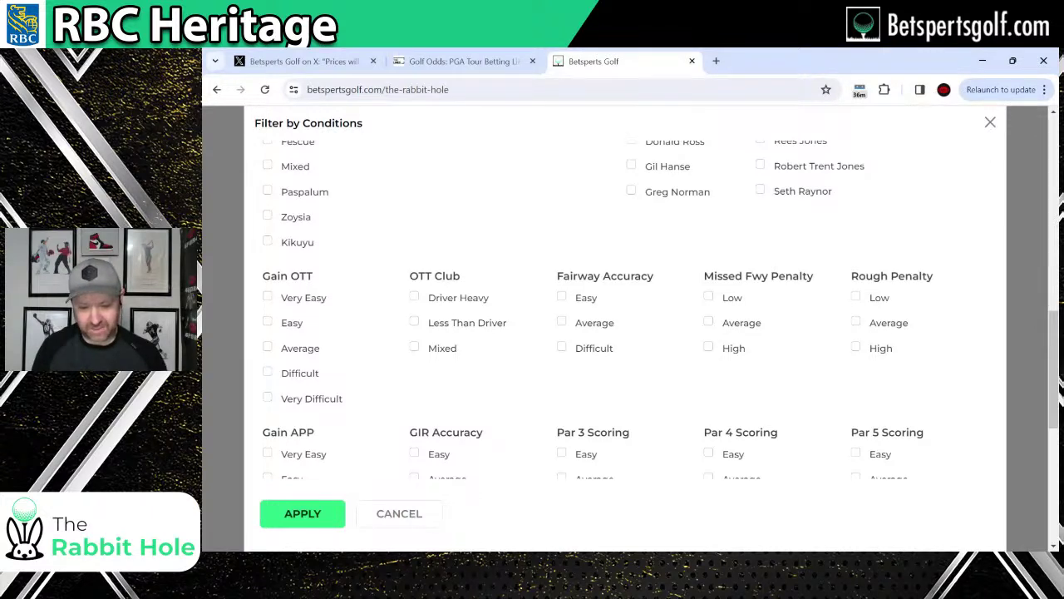
scroll(474, 315, down, 3)
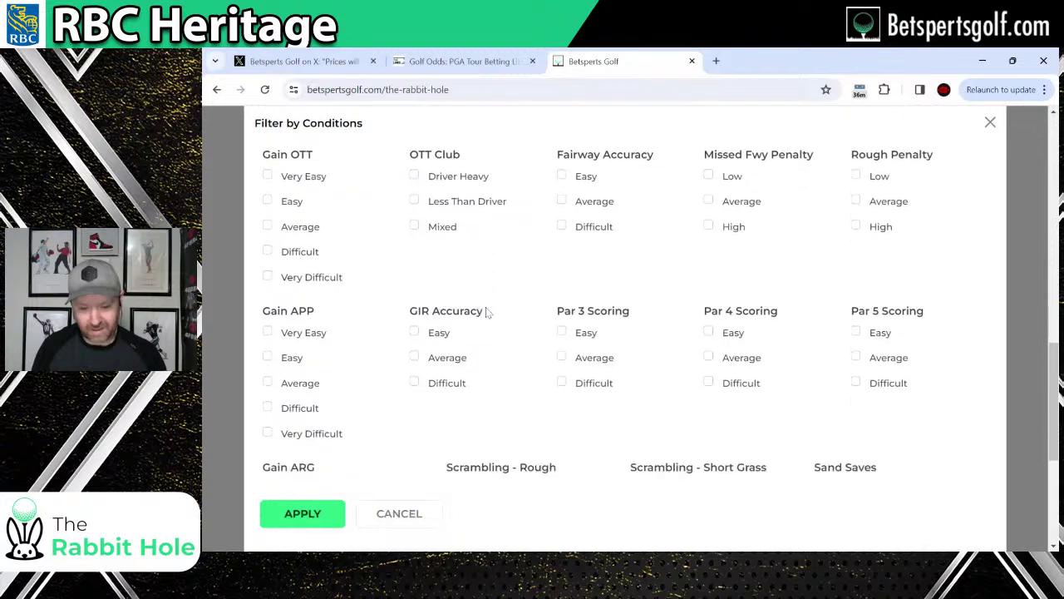
scroll(336, 322, down, 2)
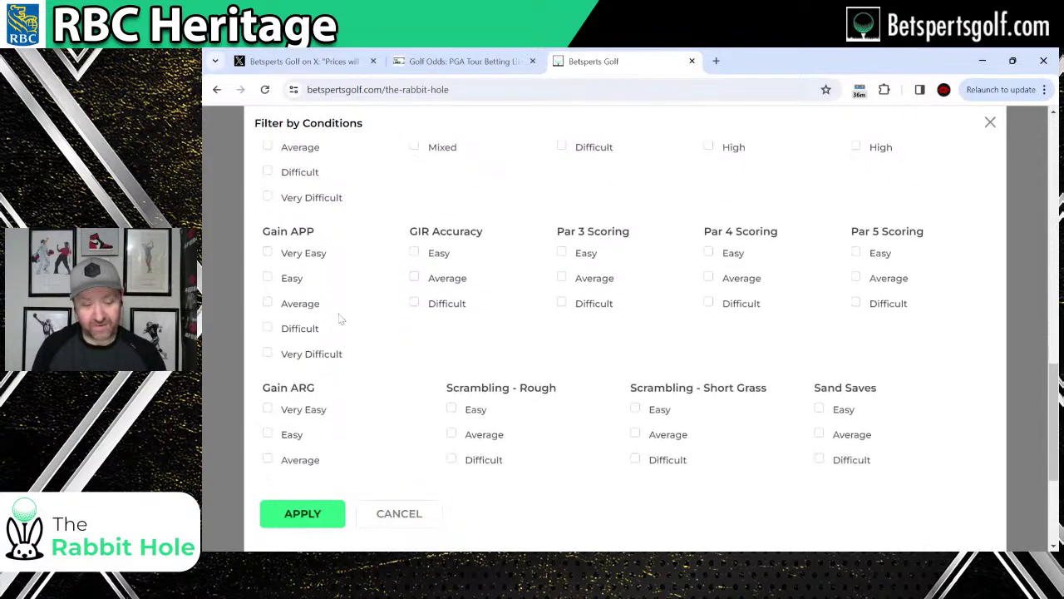
scroll(320, 292, down, 5)
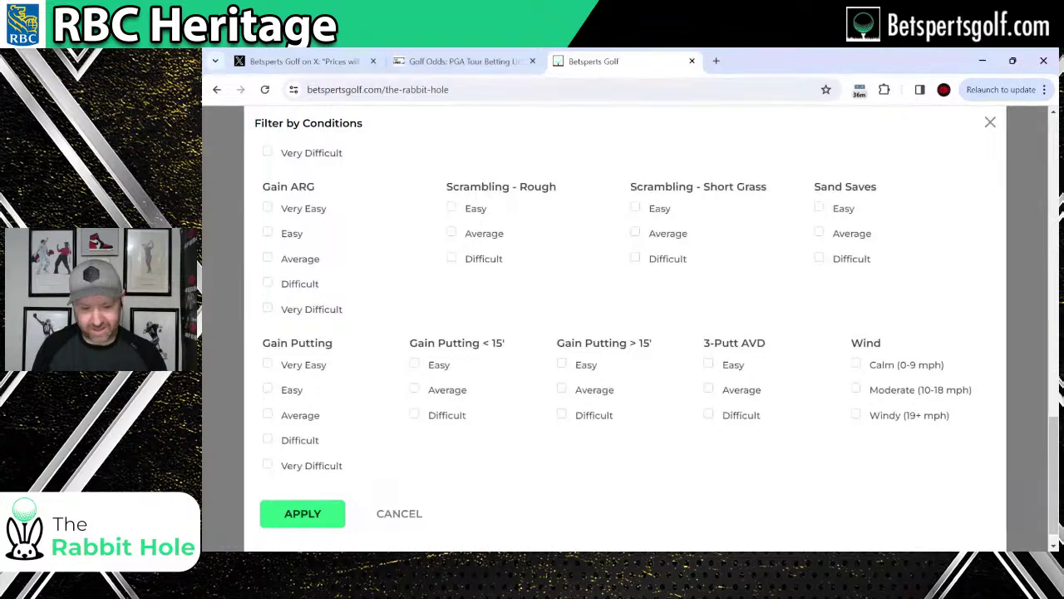
scroll(420, 331, down, 1)
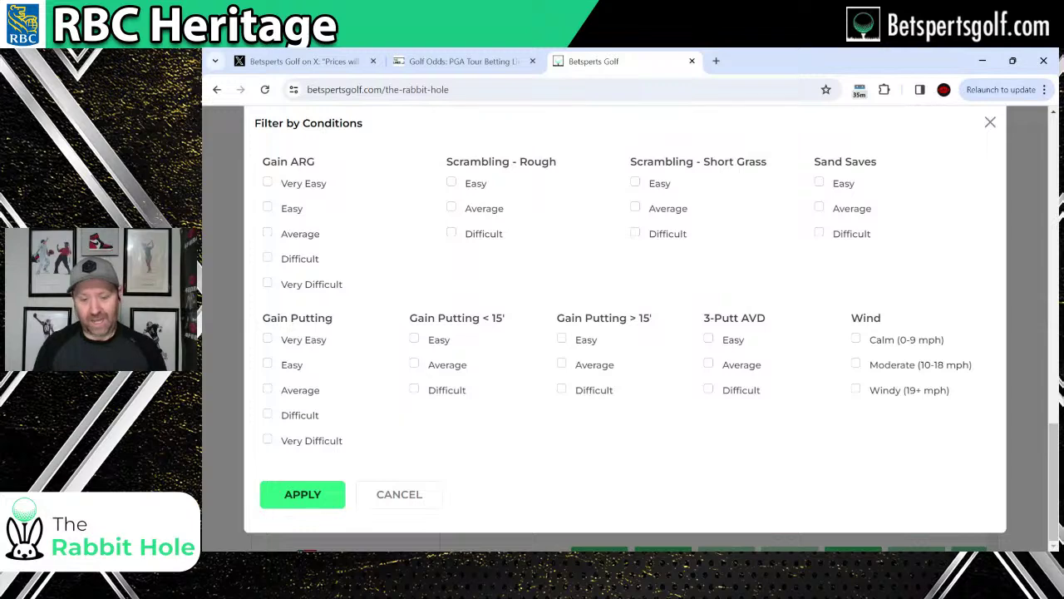
scroll(814, 357, up, 10)
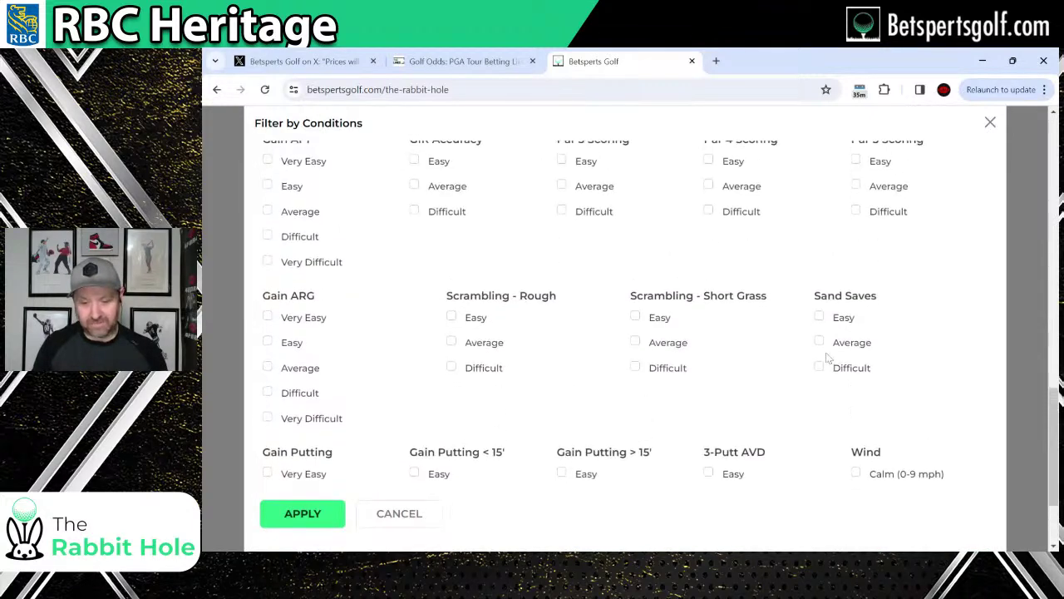
scroll(801, 360, up, 10)
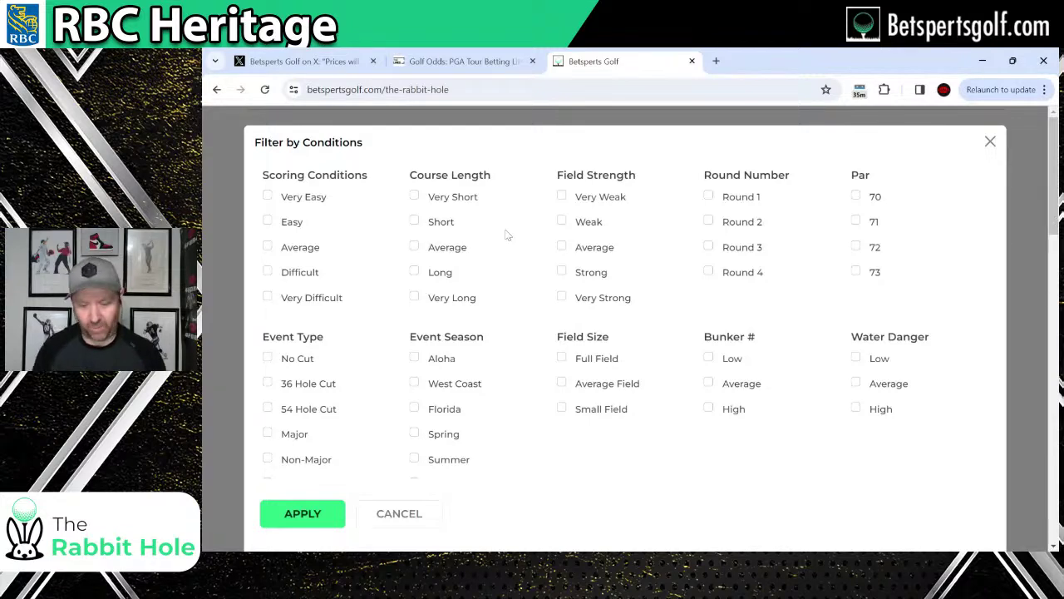
Filter the rankings to courses with Pete Dye as architect/redesigner.
scroll(629, 316, down, 7)
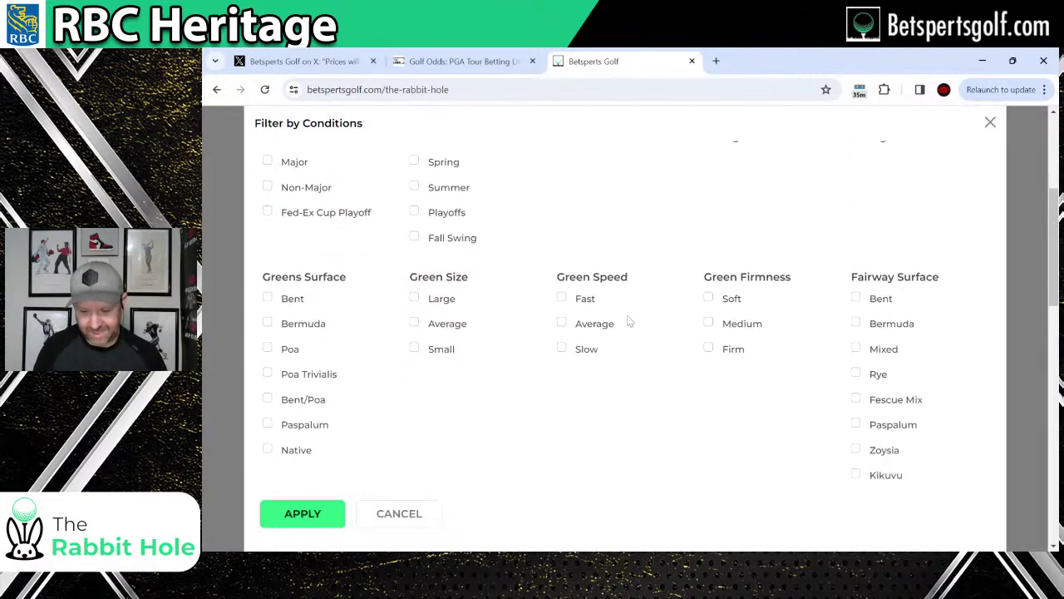
scroll(669, 357, down, 1)
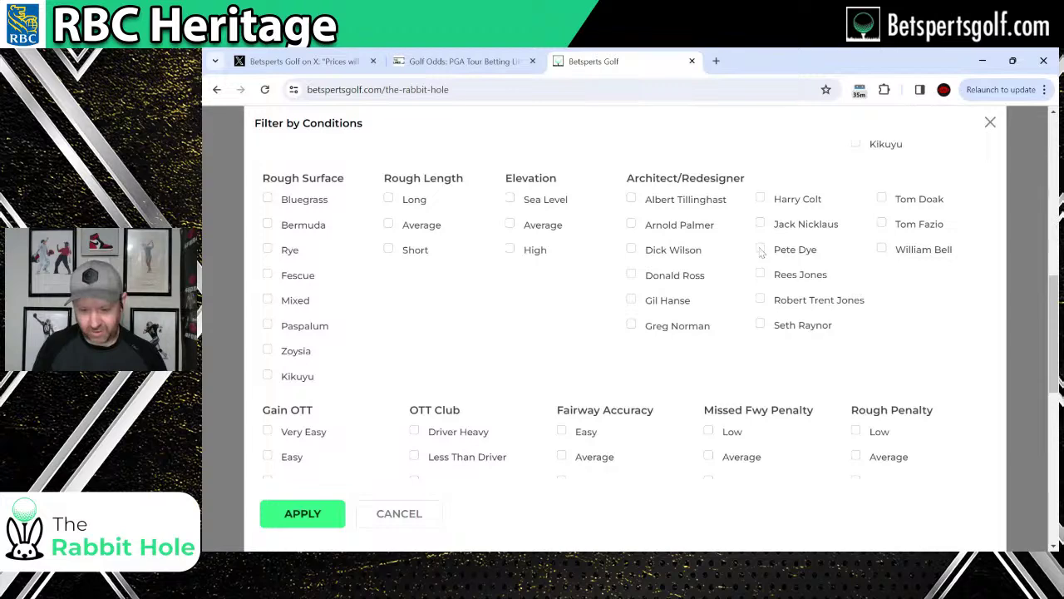
click(759, 248)
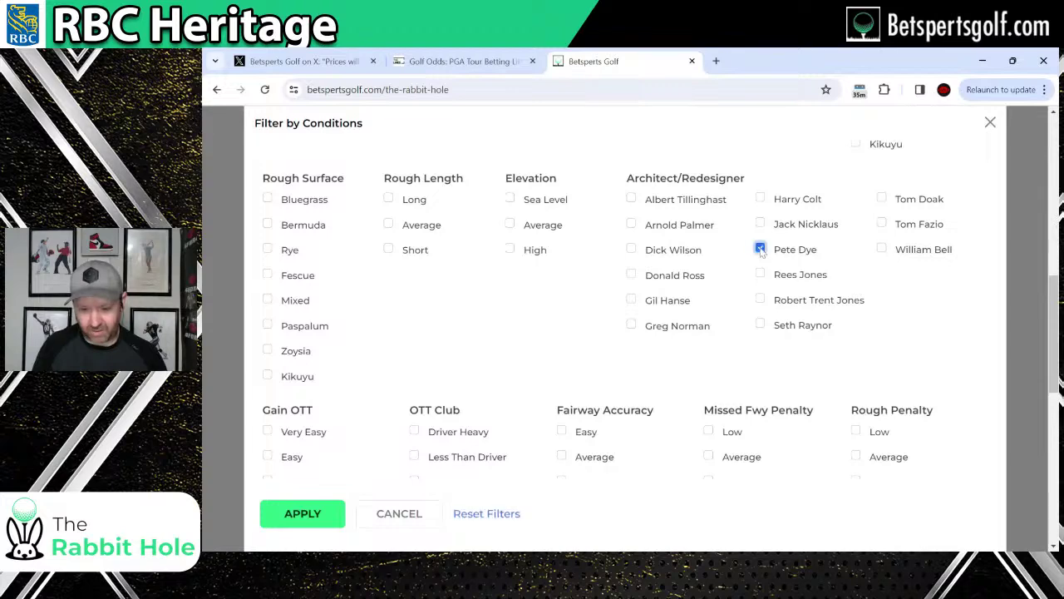
click(324, 511)
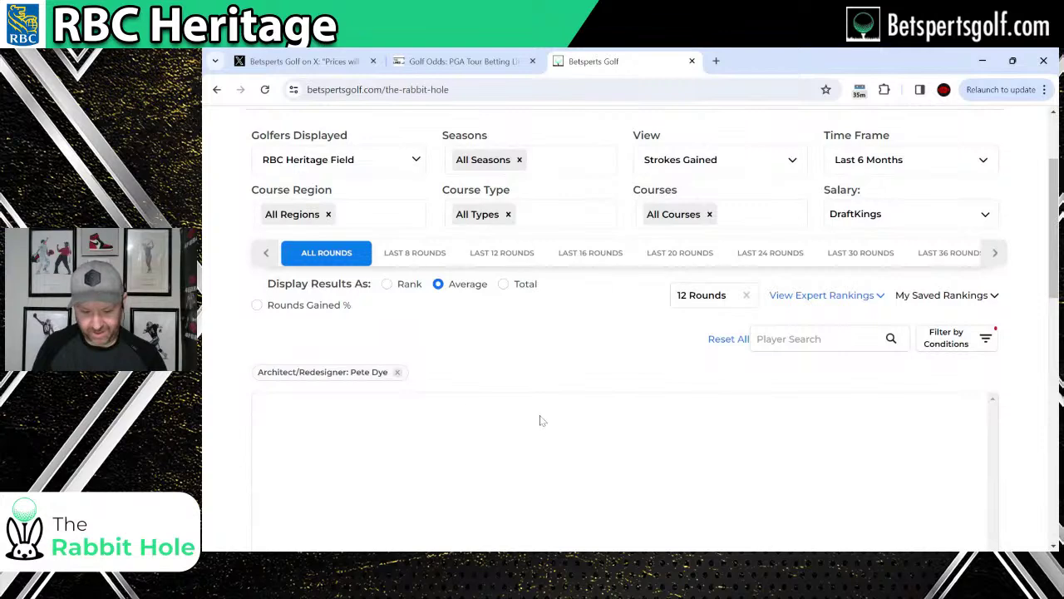
Clear the 12-round minimum and set the time frame to Last 2 Years.
scroll(543, 413, down, 1)
scroll(548, 414, up, 3)
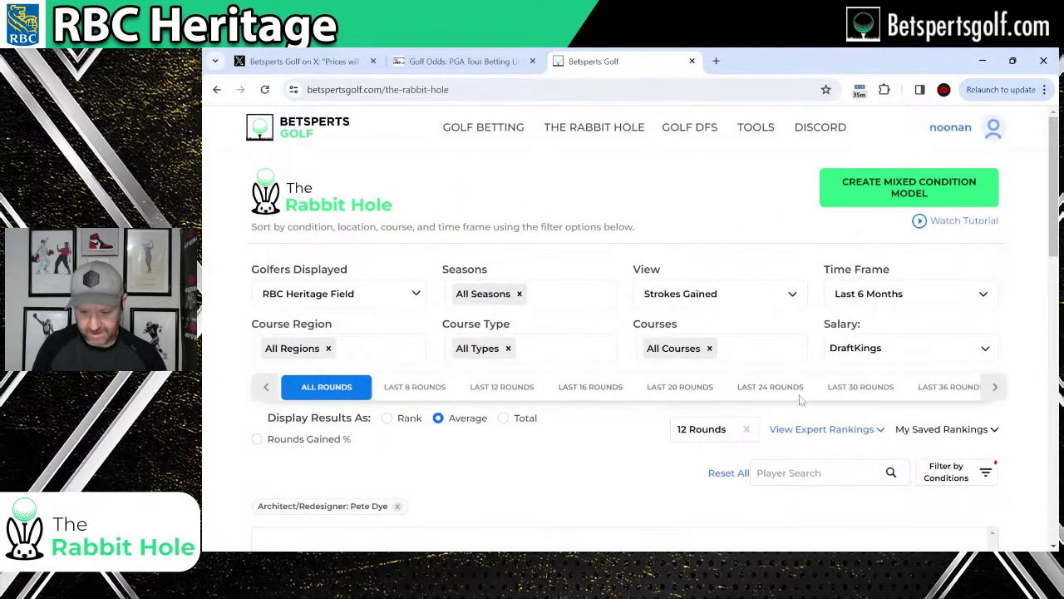
click(747, 429)
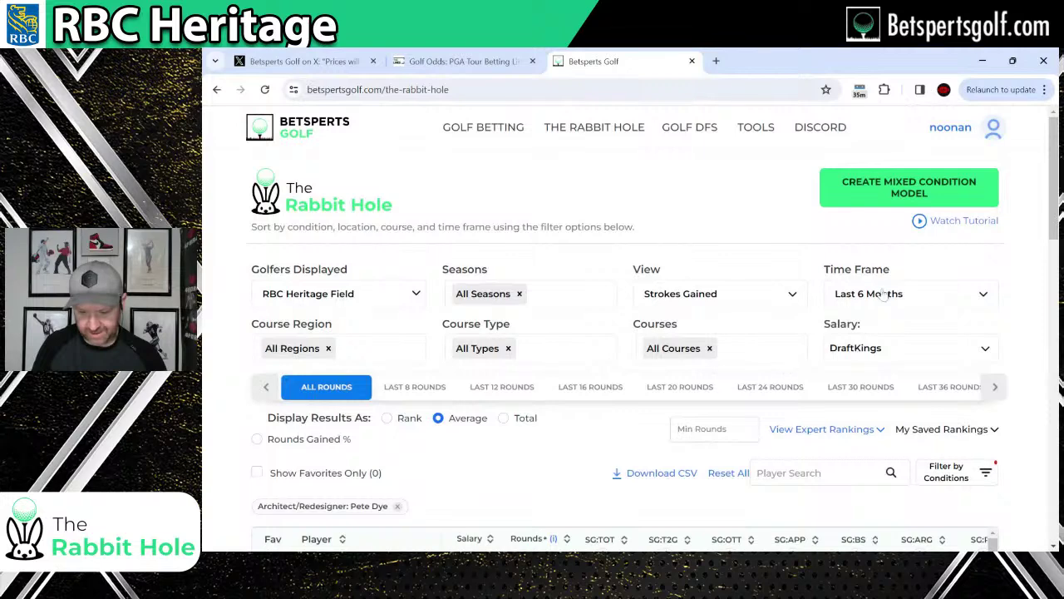
scroll(611, 333, down, 2)
scroll(611, 333, up, 1)
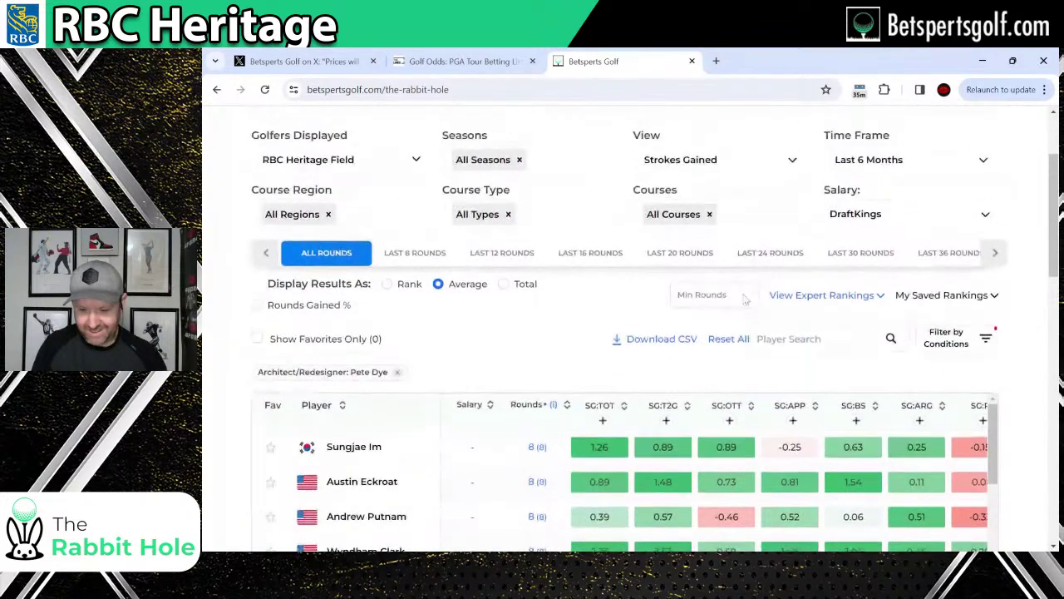
click(899, 162)
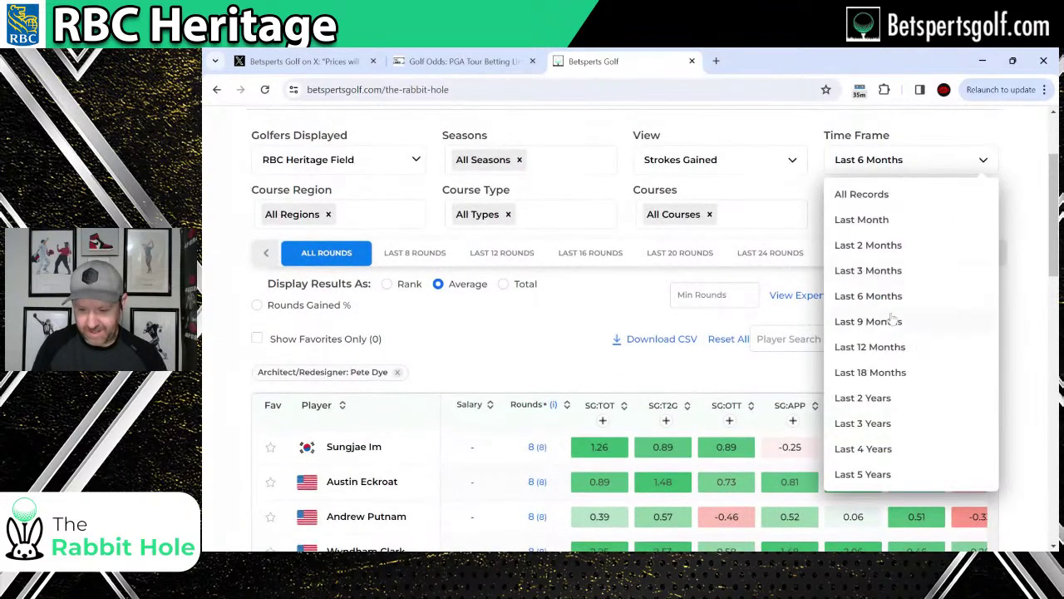
click(871, 402)
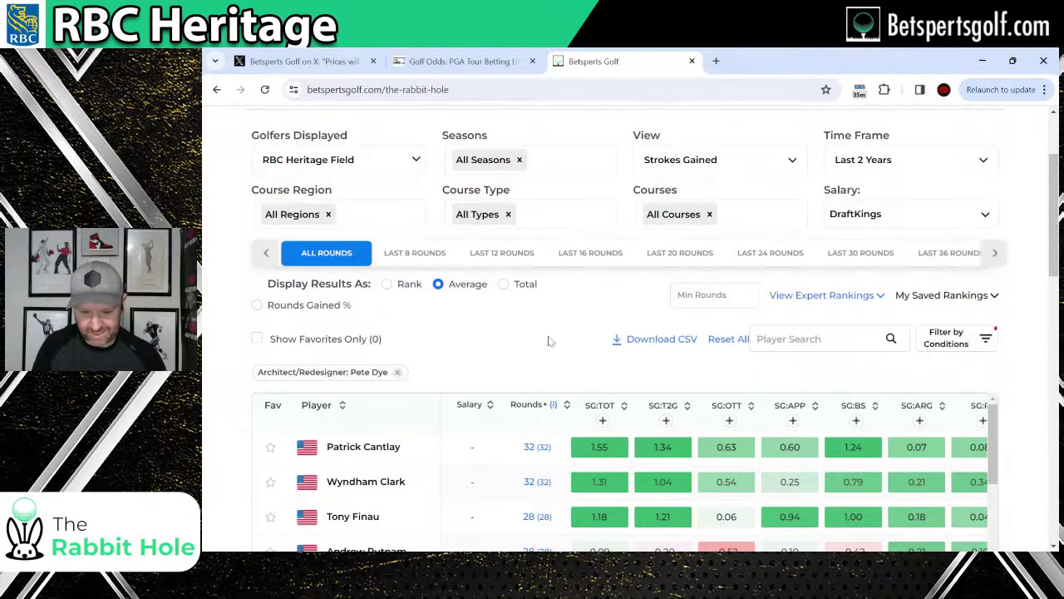
Sort the Pete Dye course results by SG:TOT from highest to lowest.
scroll(611, 383, down, 1)
click(624, 340)
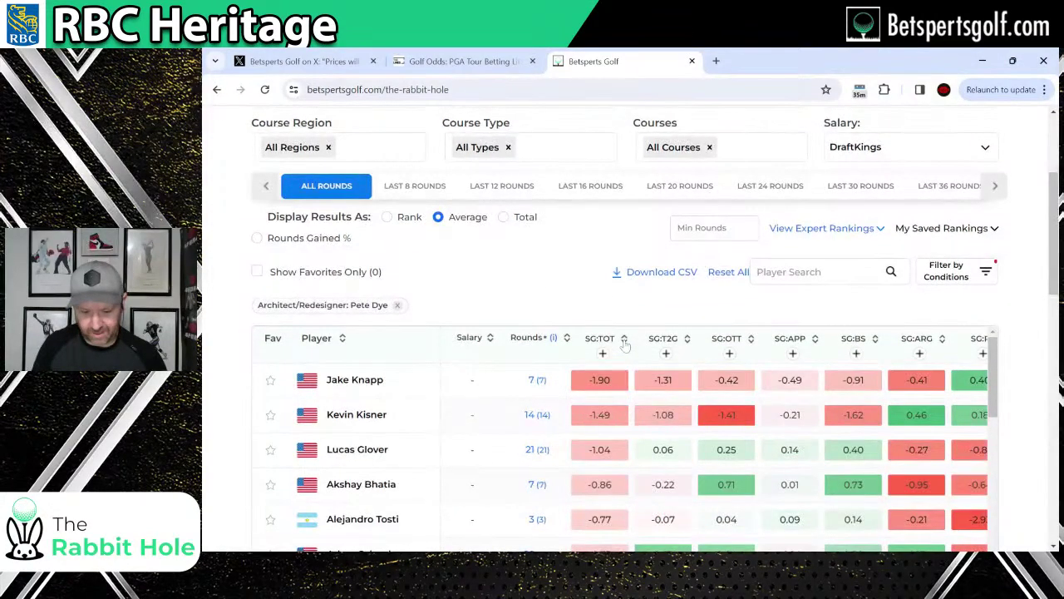
click(624, 340)
Review the leading players' SG:TOT averages and round counts on Pete Dye courses.
scroll(555, 281, down, 1)
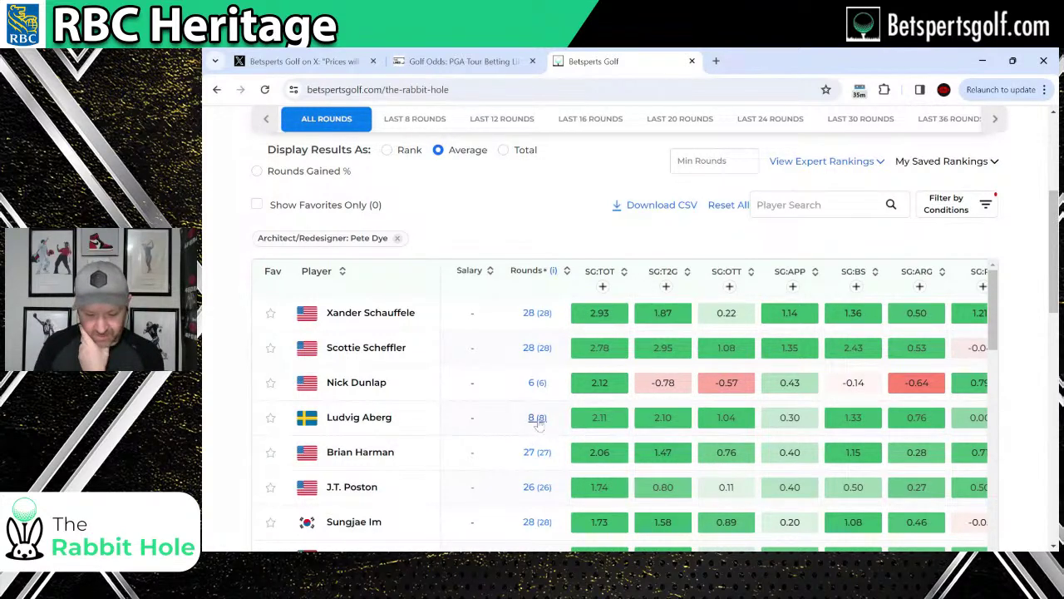
scroll(479, 406, down, 1)
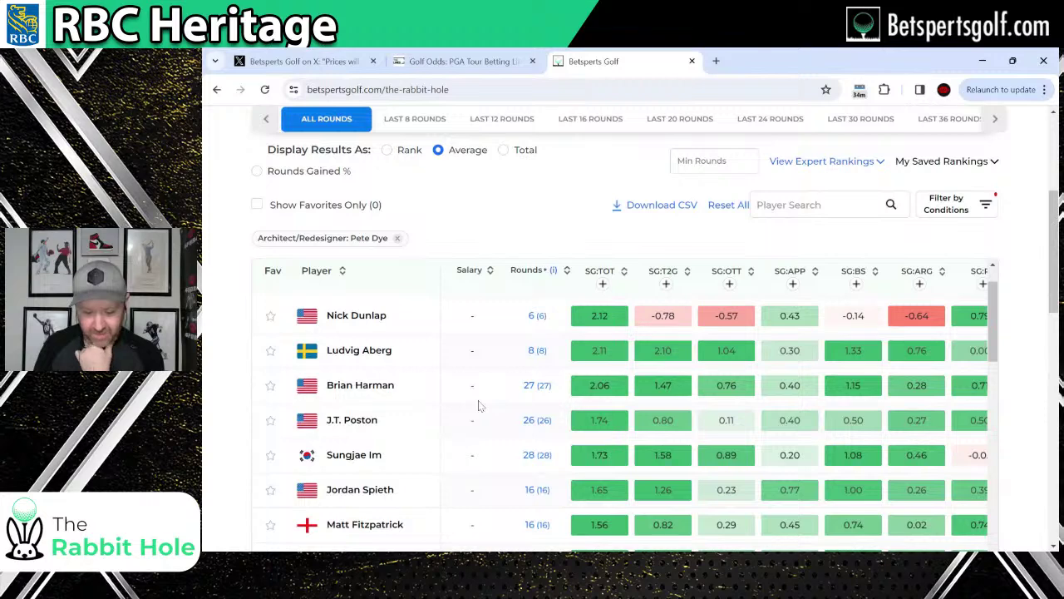
scroll(479, 410, down, 1)
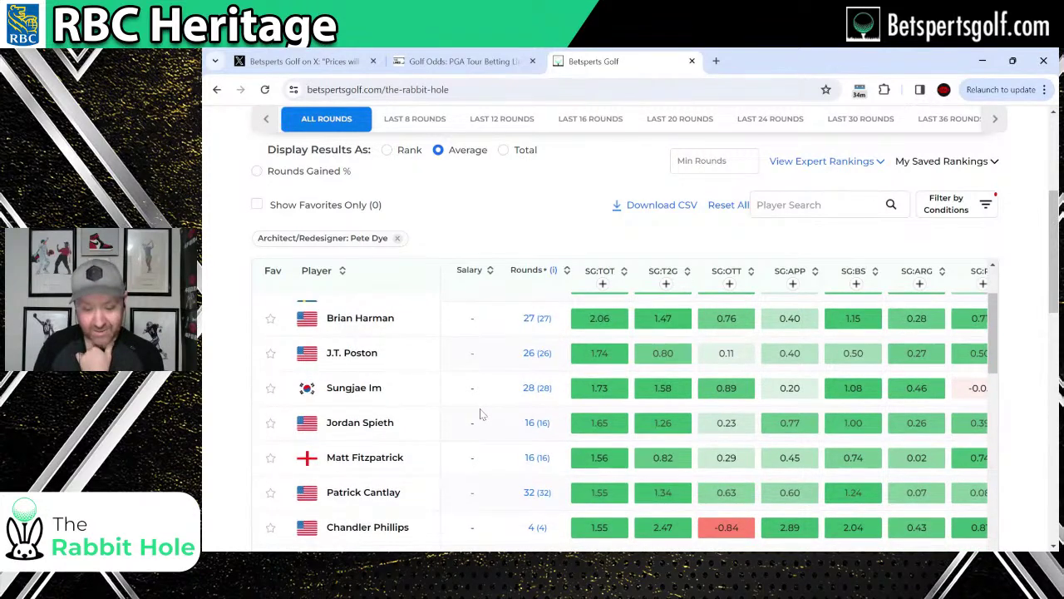
scroll(507, 458, down, 1)
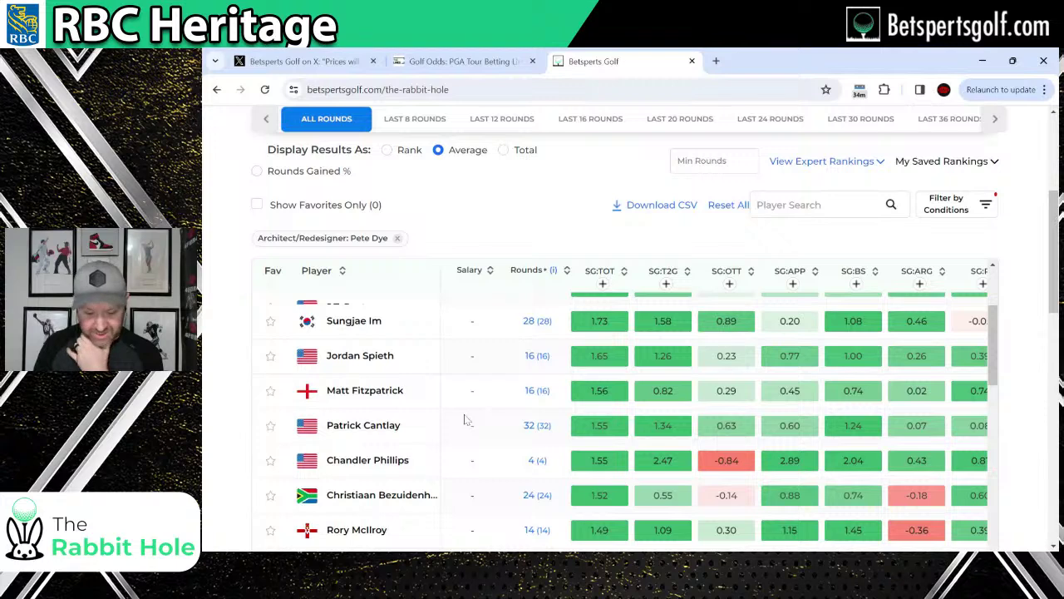
scroll(466, 418, up, 3)
scroll(525, 409, down, 1)
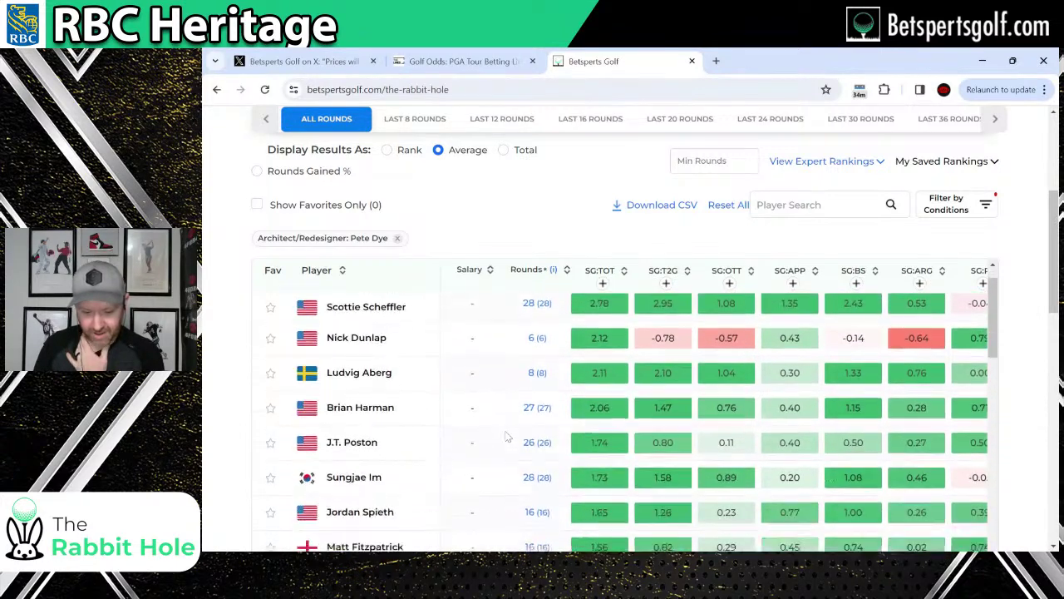
scroll(525, 409, up, 1)
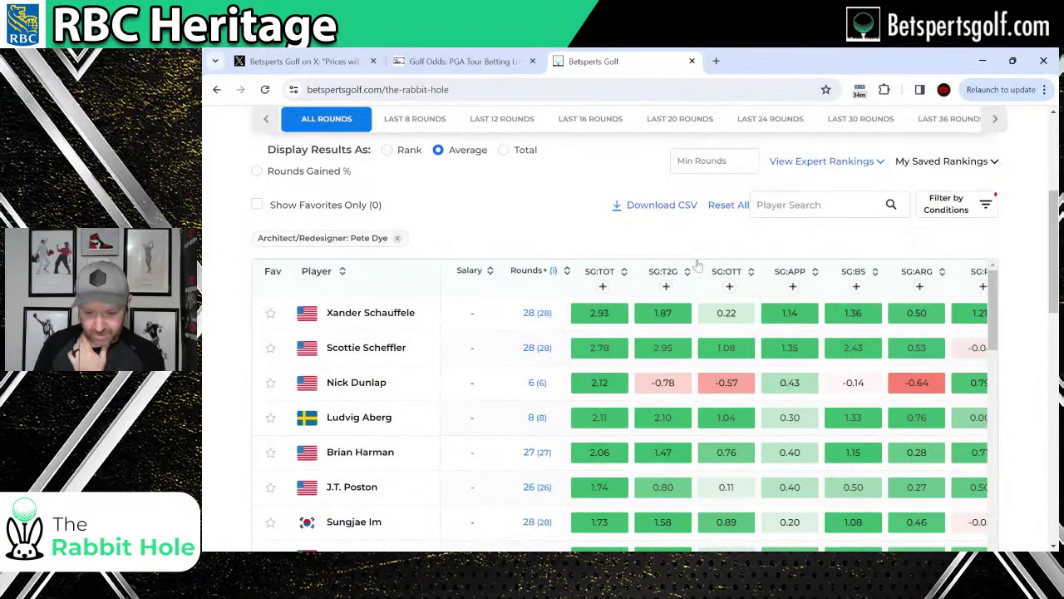
Set the minimum rounds to 8 Rounds and re-sort the Pete Dye course results by SG:TOT from highest to lowest.
click(728, 175)
click(715, 190)
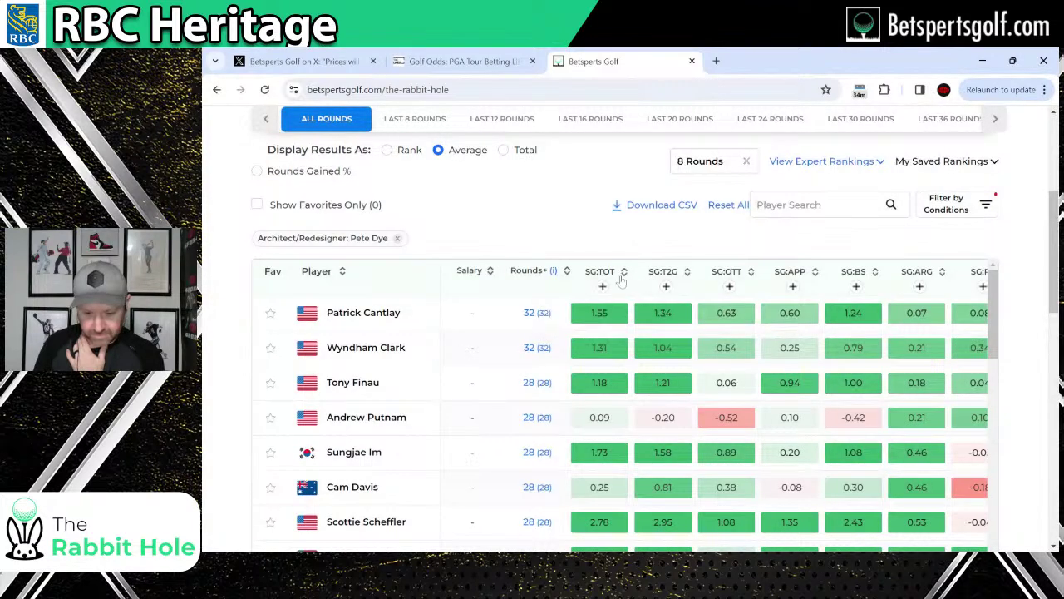
click(620, 280)
click(622, 278)
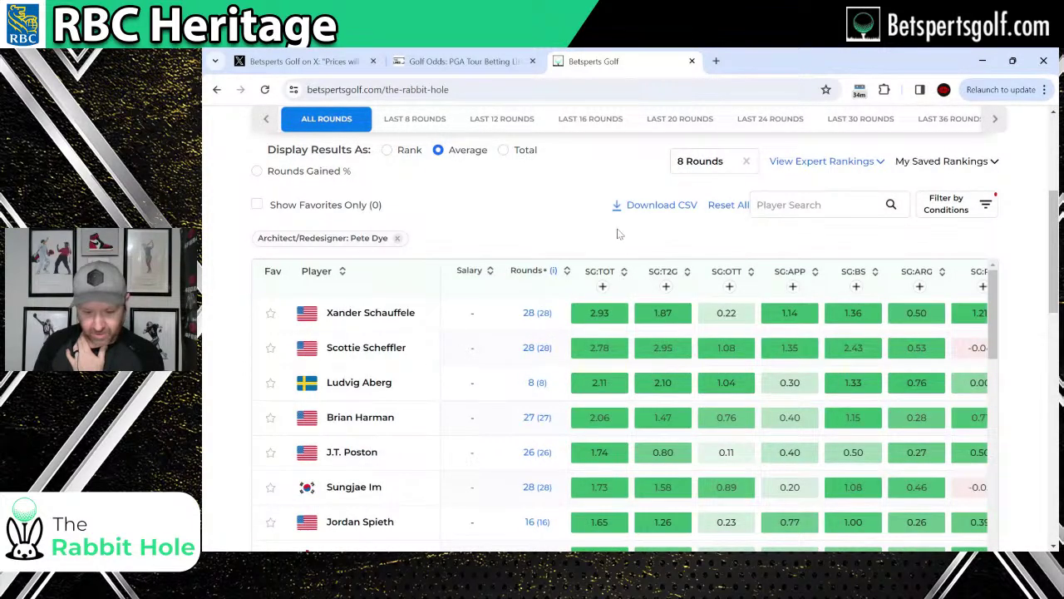
Add the Pete Dye SG:TOT column to the custom report with the description "Dye".
click(603, 286)
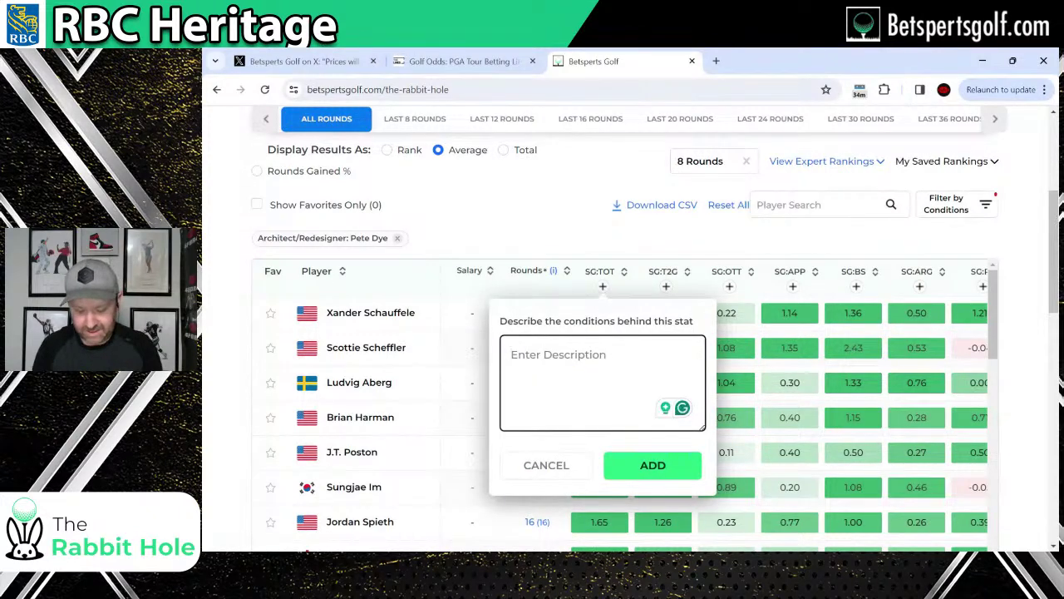
text(Dye)
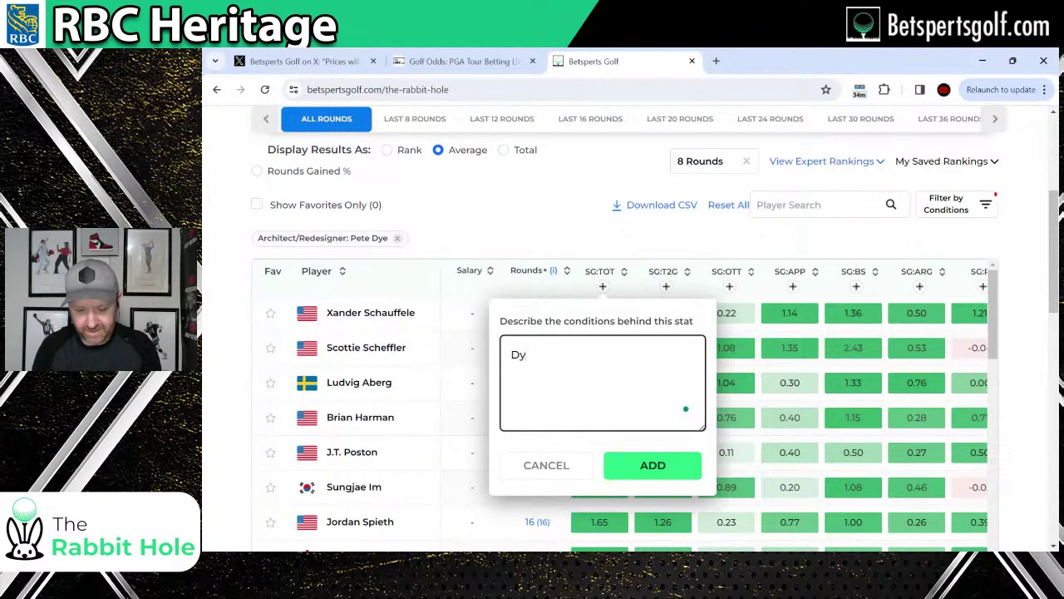
click(652, 465)
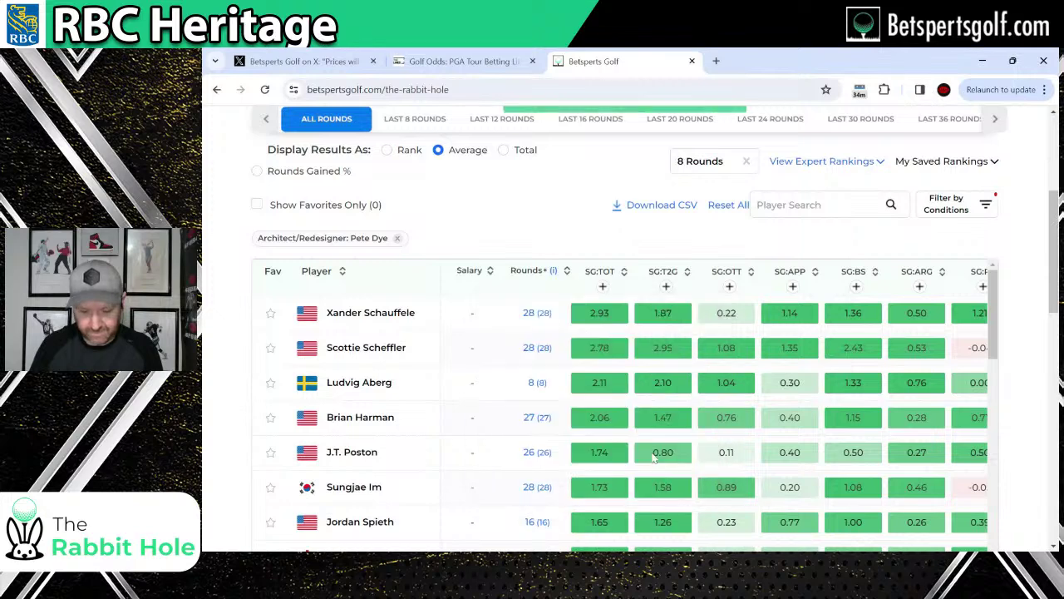
Clear the 8-round minimum from the Pete Dye course results.
scroll(674, 234, up, 1)
scroll(673, 235, up, 1)
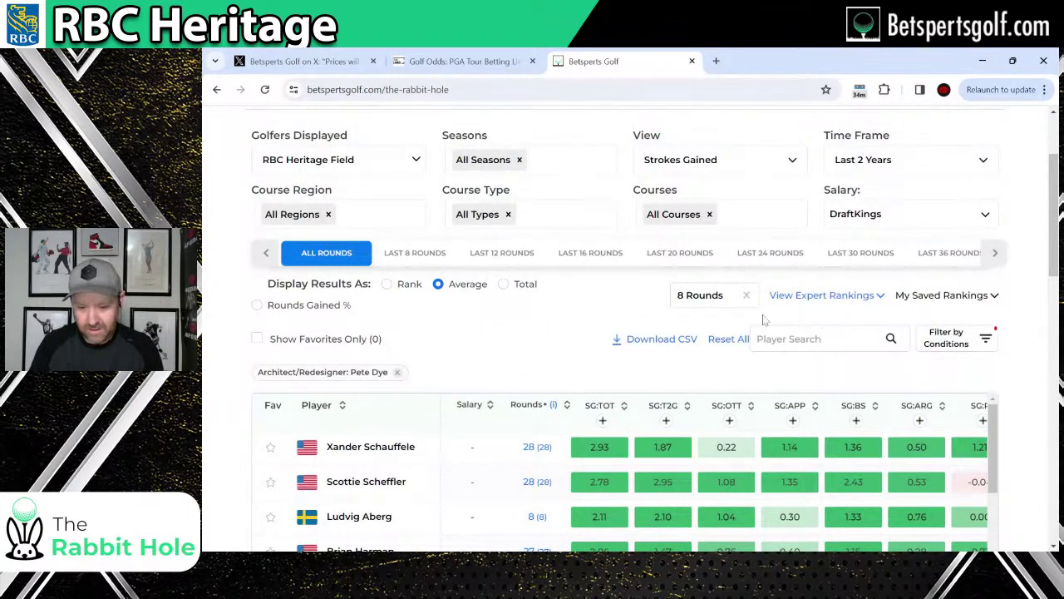
click(747, 296)
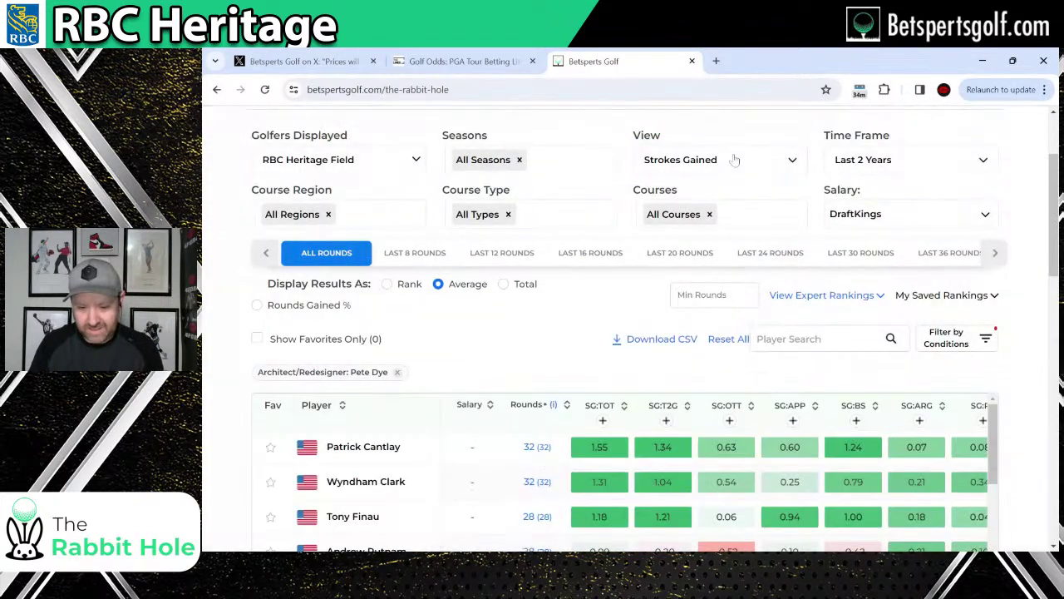
click(731, 160)
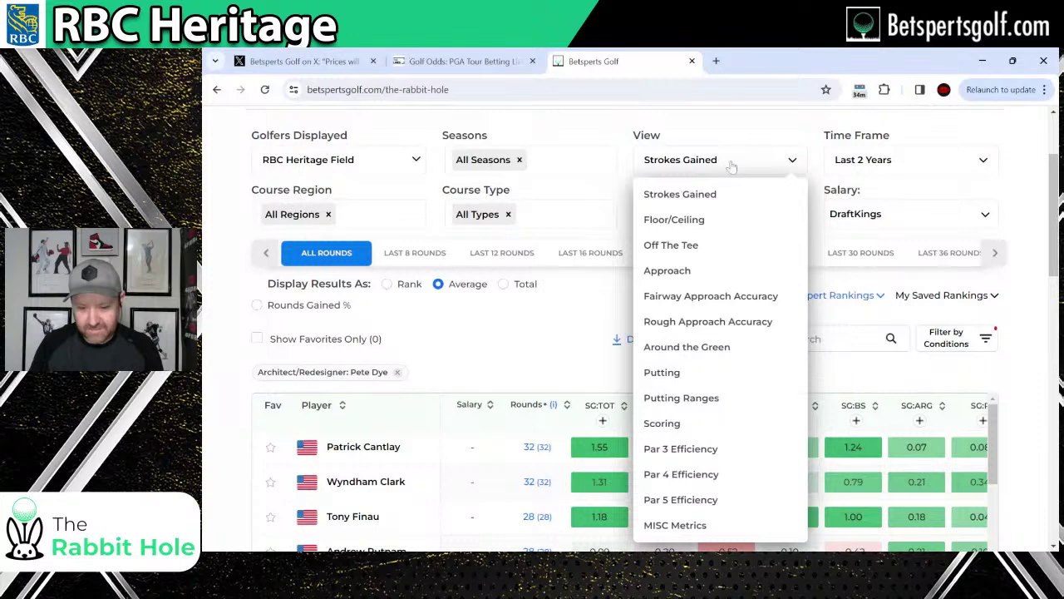
click(681, 243)
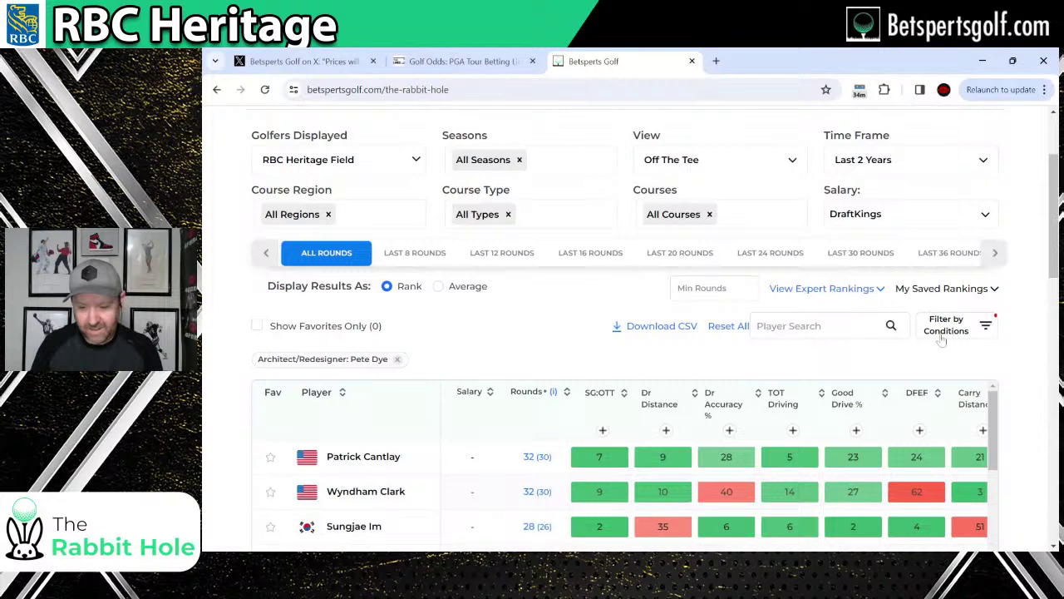
click(721, 162)
click(715, 194)
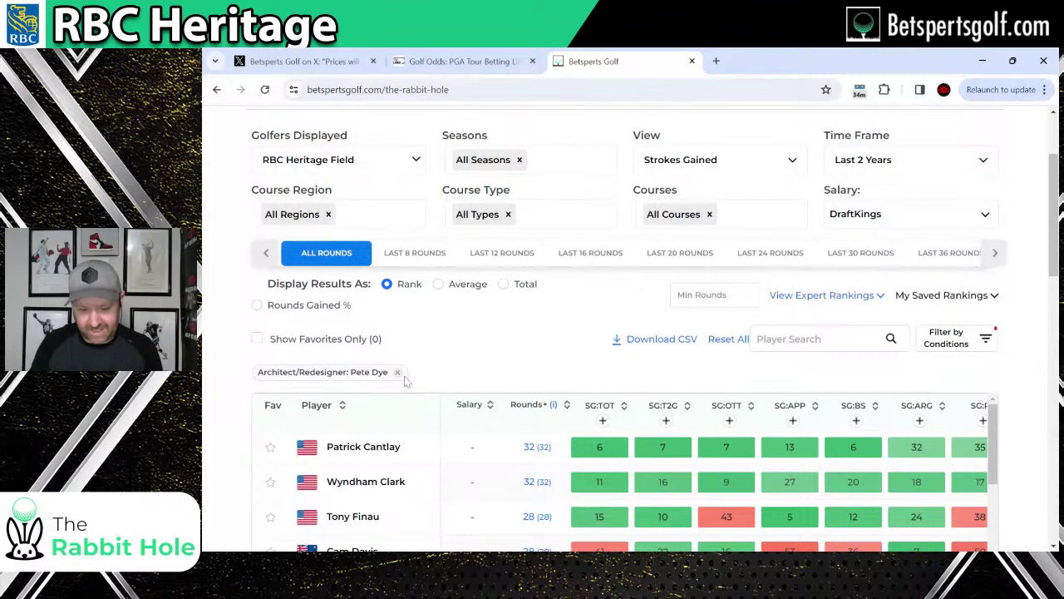
Replace the Pete Dye architect filter with the OTT Club condition Less Than Driver.
click(397, 374)
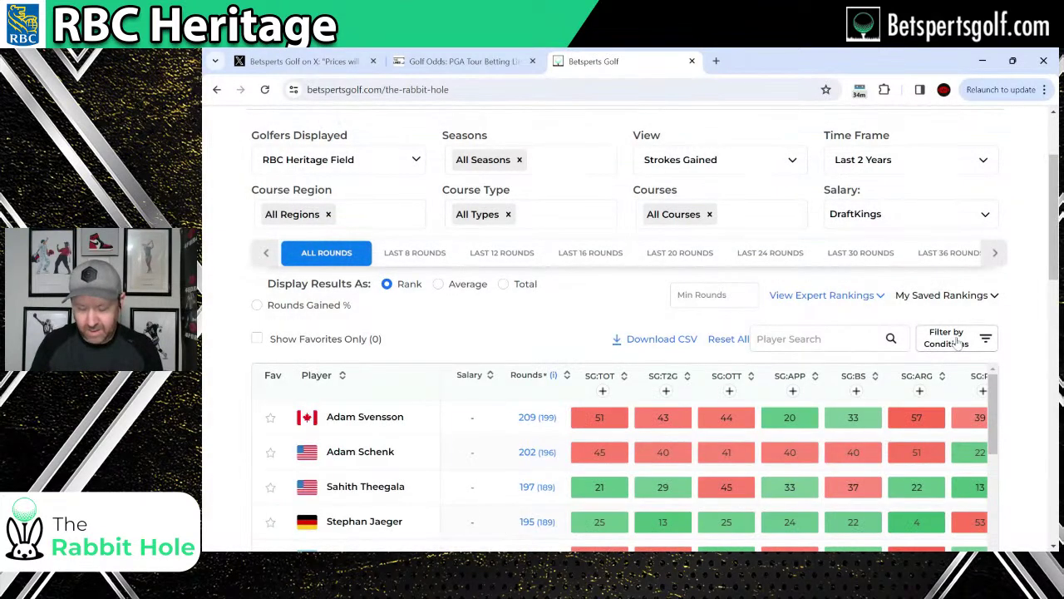
click(954, 343)
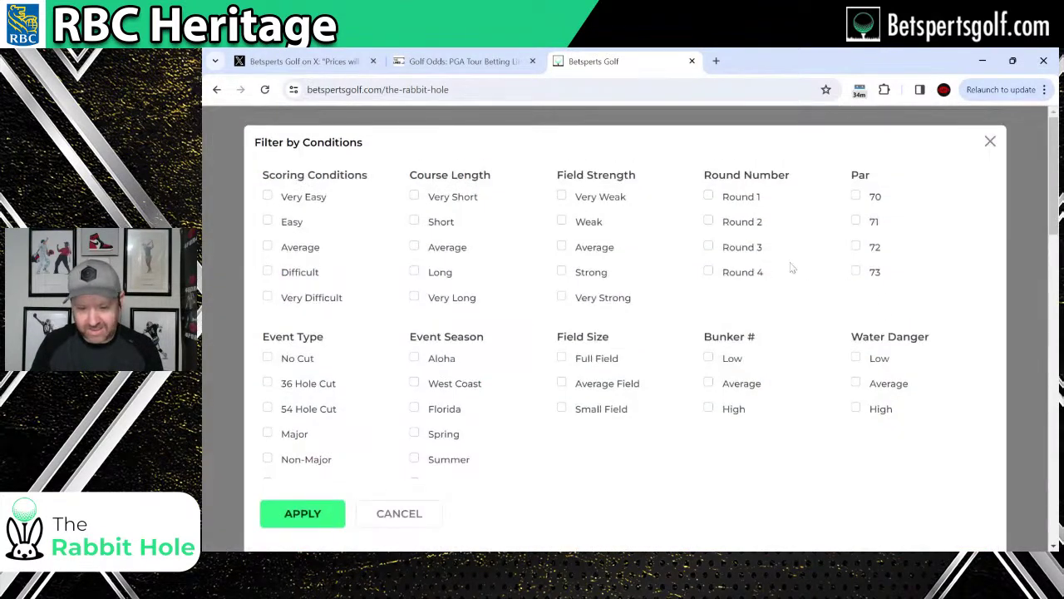
scroll(662, 300, down, 5)
scroll(578, 320, down, 3)
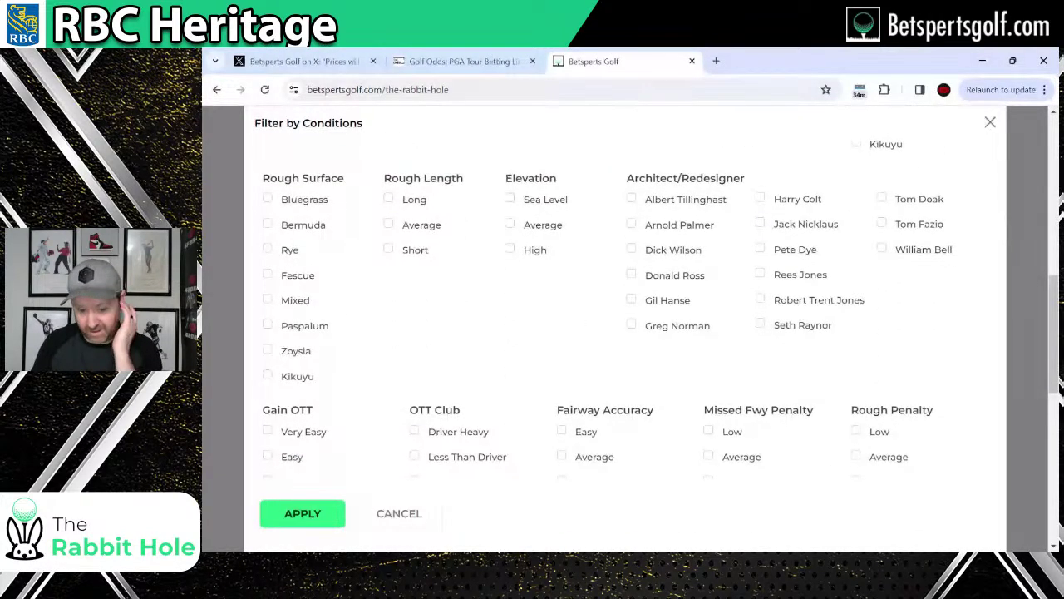
scroll(553, 340, down, 3)
click(414, 321)
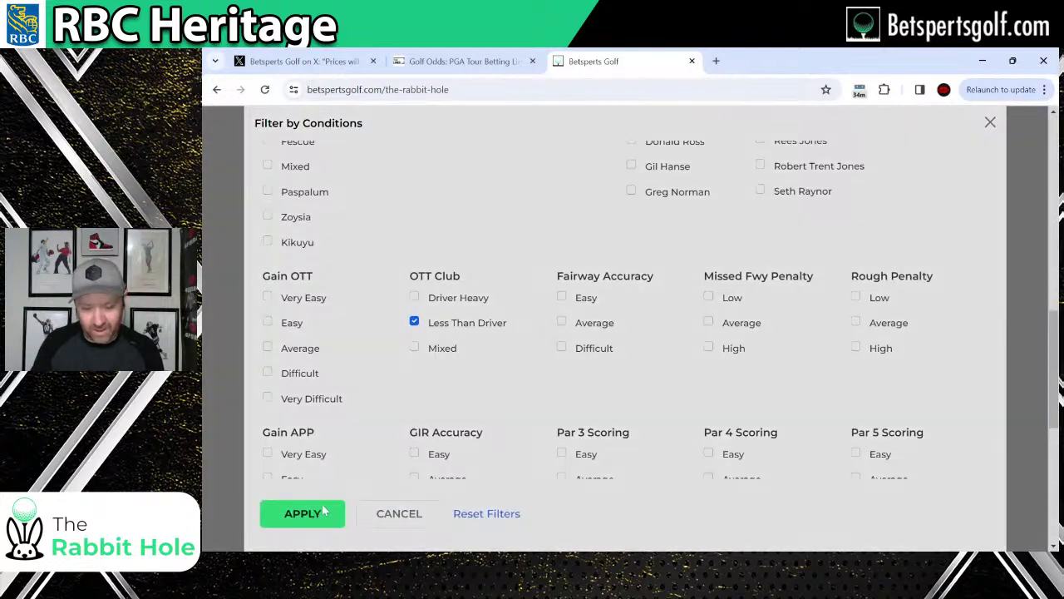
click(327, 510)
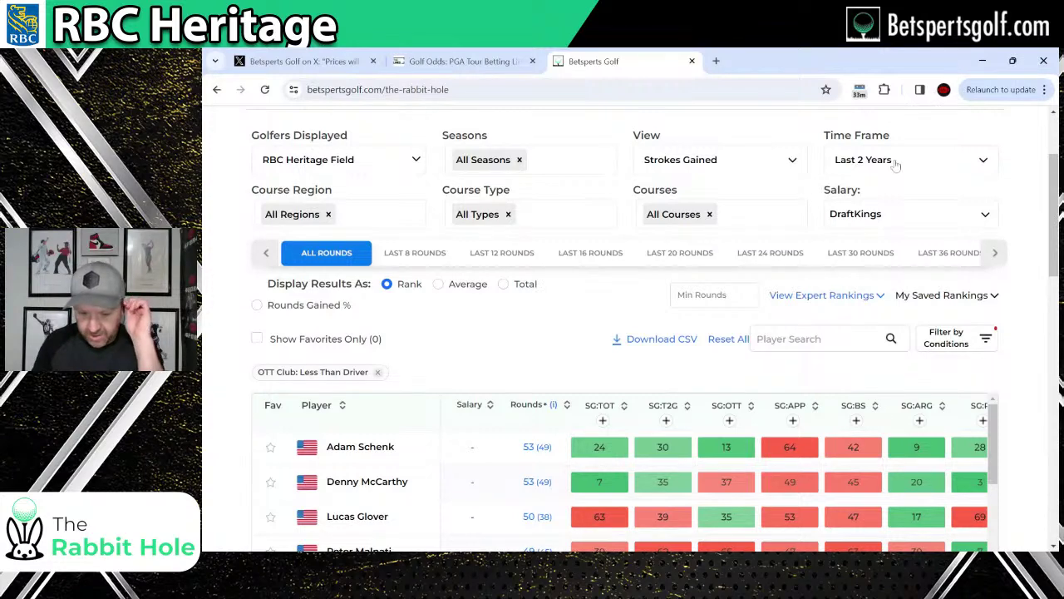
Sort the Less Than Driver results by rounds in both directions to check the players' sample sizes.
scroll(624, 316, down, 1)
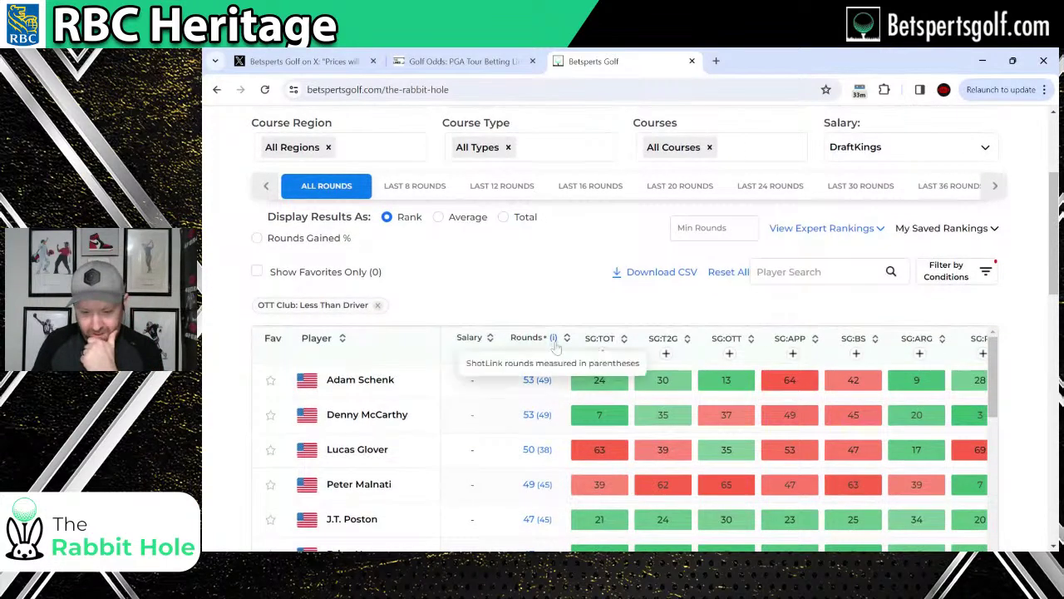
click(568, 338)
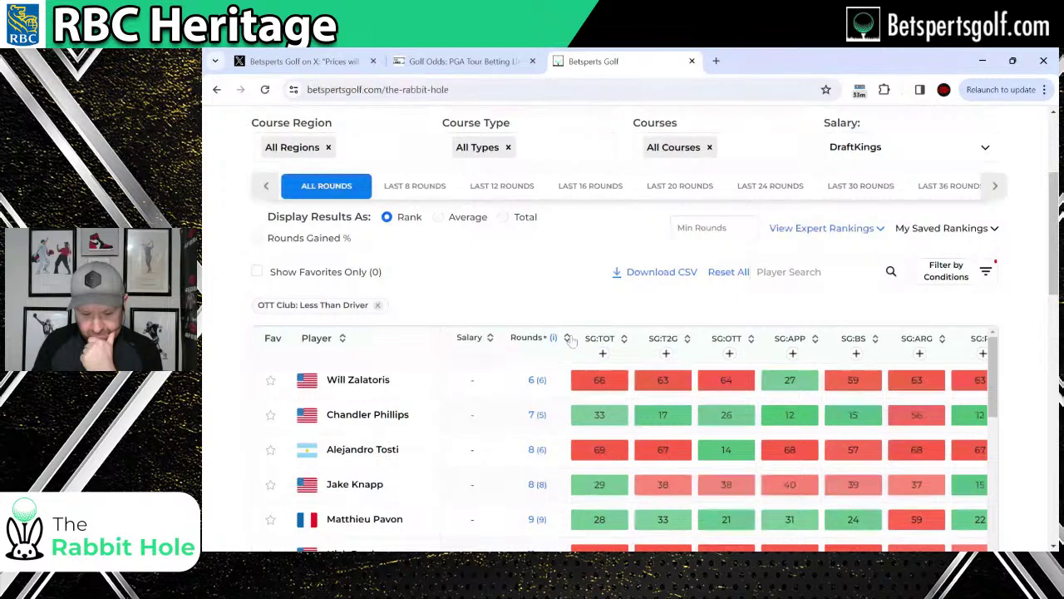
click(568, 339)
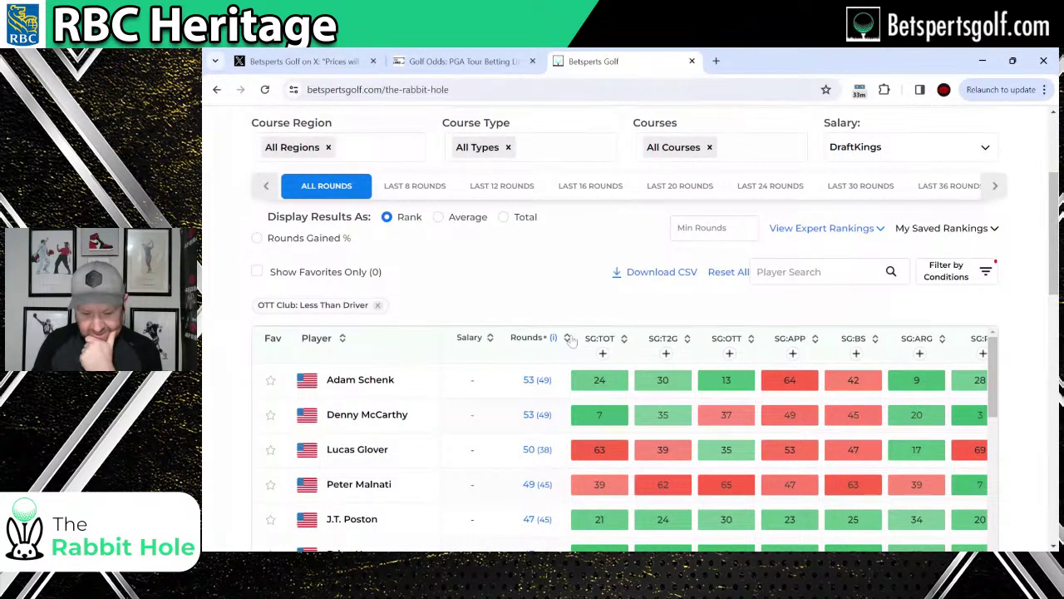
scroll(582, 283, up, 1)
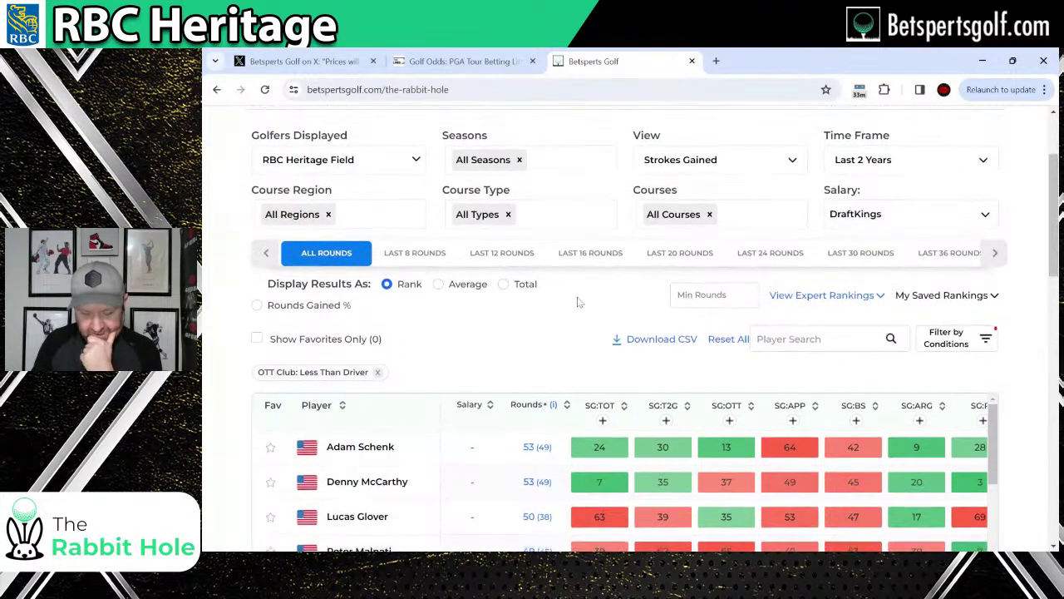
scroll(580, 296, down, 1)
click(567, 338)
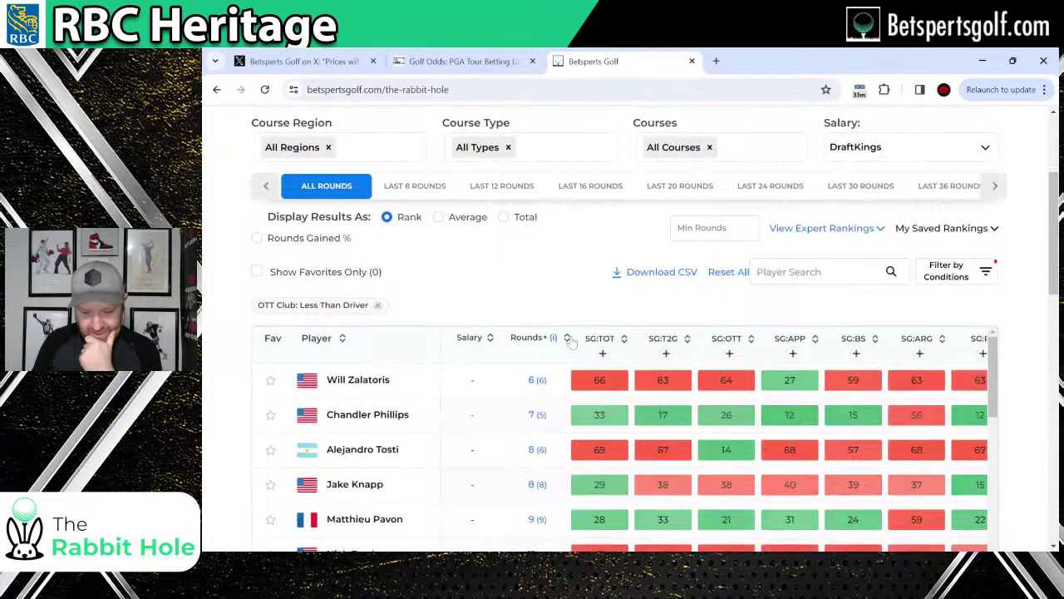
Sort the Less Than Driver results by SG:BS with the best rank first and review the leading players.
click(873, 340)
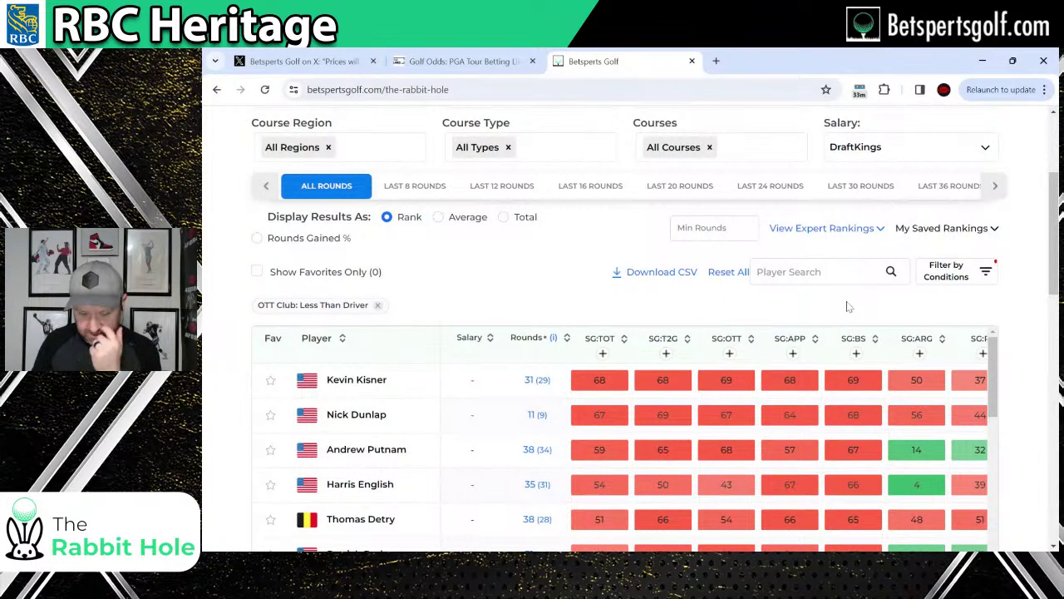
mouse_move(851, 348)
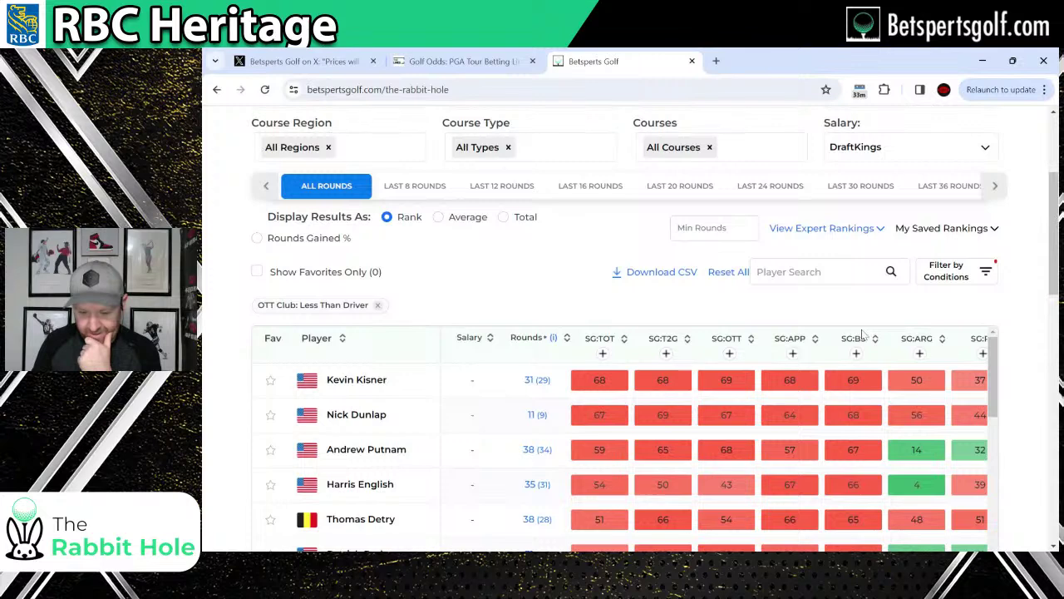
click(864, 337)
scroll(674, 274, down, 1)
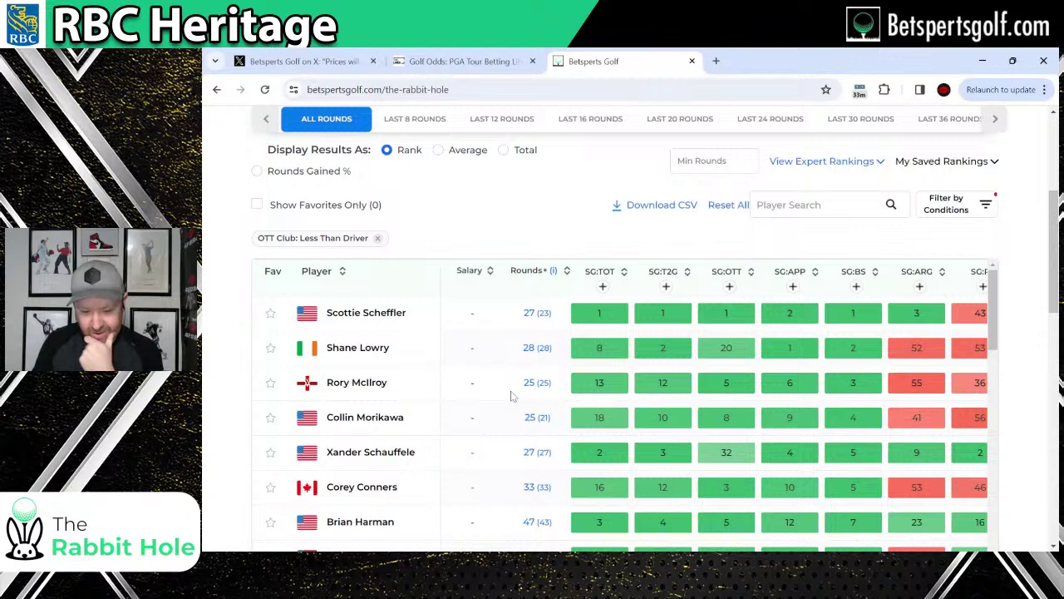
scroll(509, 440, down, 2)
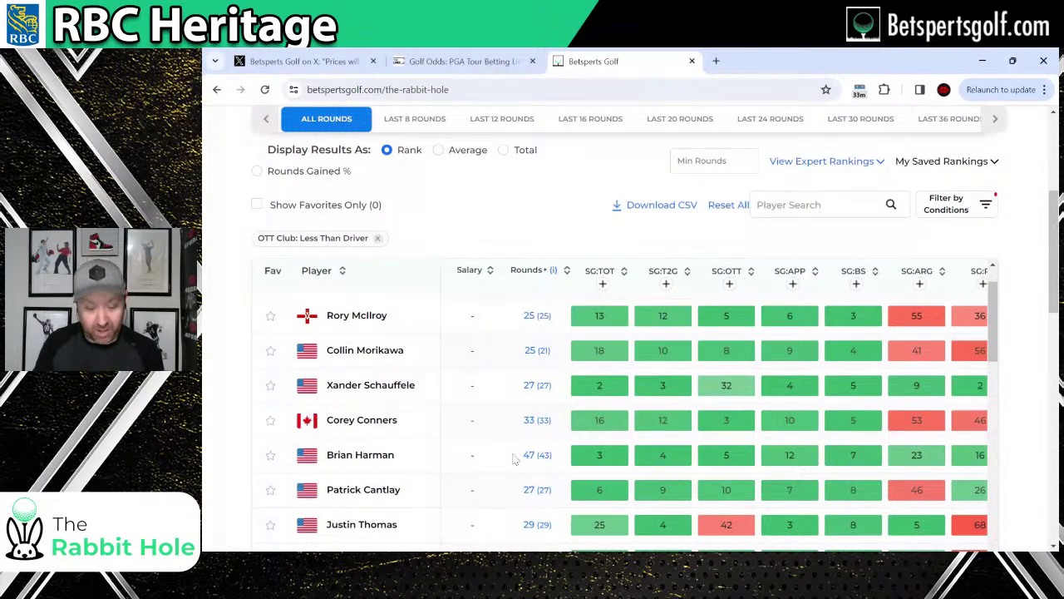
scroll(514, 458, down, 2)
scroll(503, 451, down, 2)
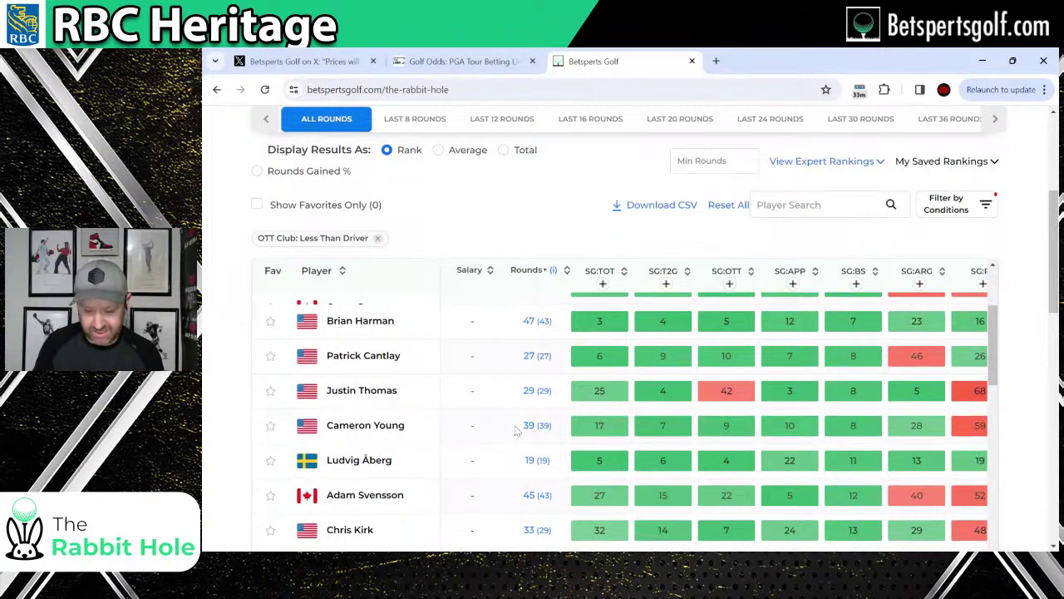
scroll(522, 440, down, 2)
scroll(526, 453, up, 3)
scroll(526, 453, up, 4)
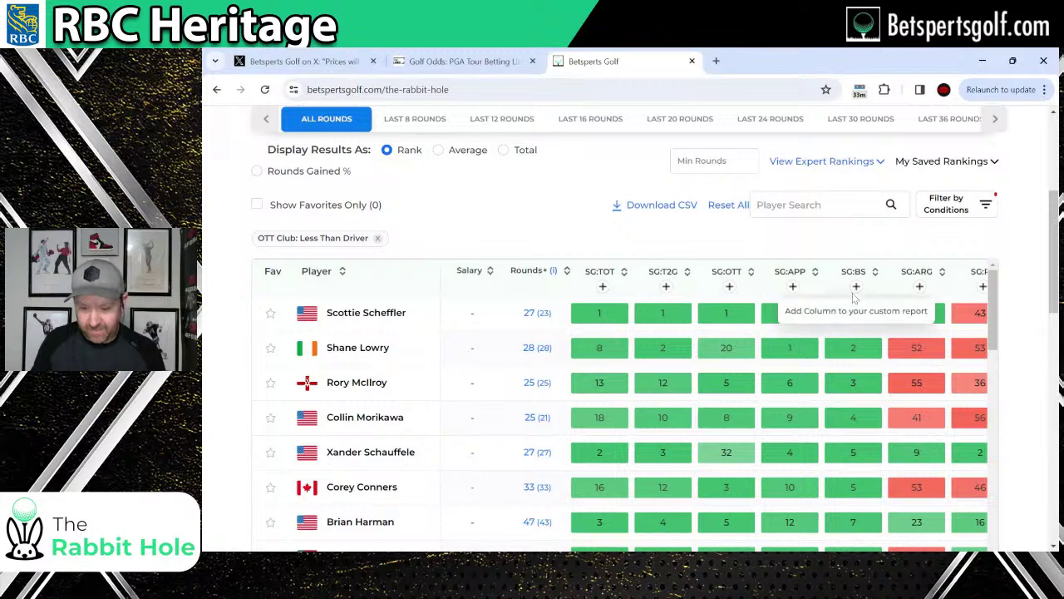
Add the SG:BS column to the custom report with the description "LTD SG BS".
click(856, 286)
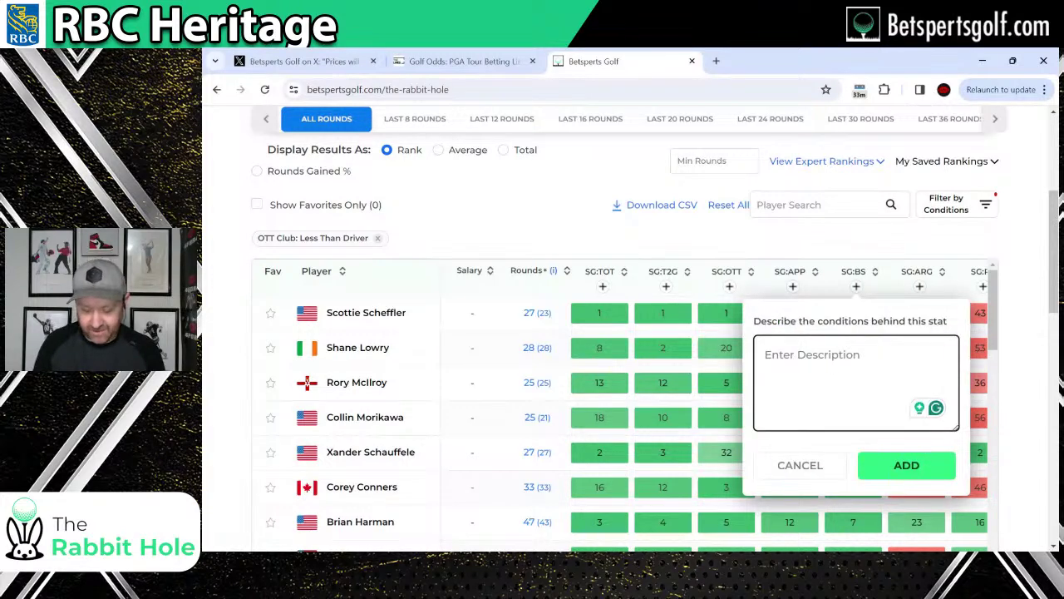
text(LTD SG BS)
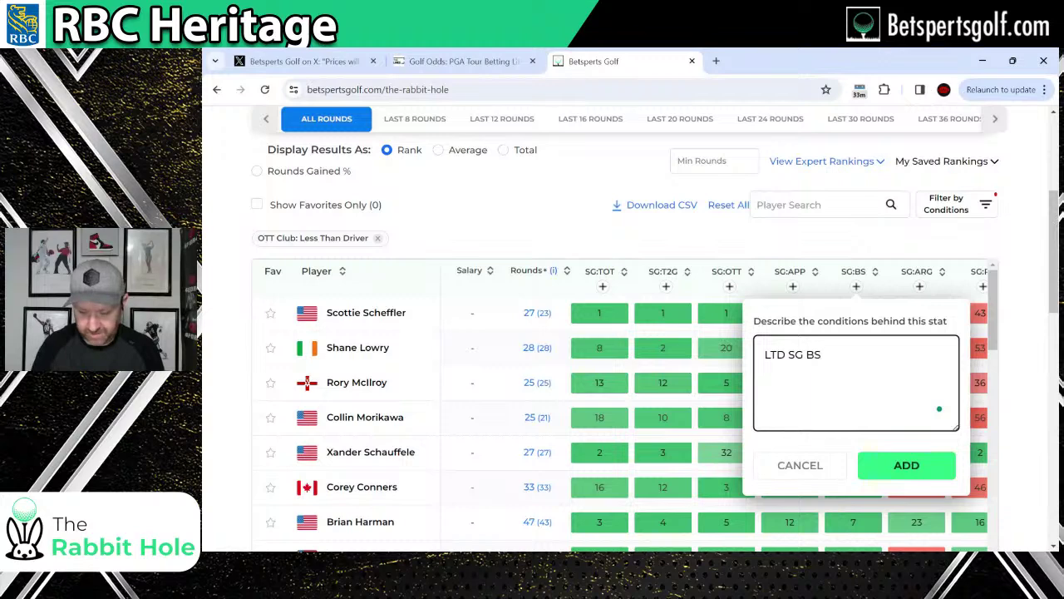
click(934, 465)
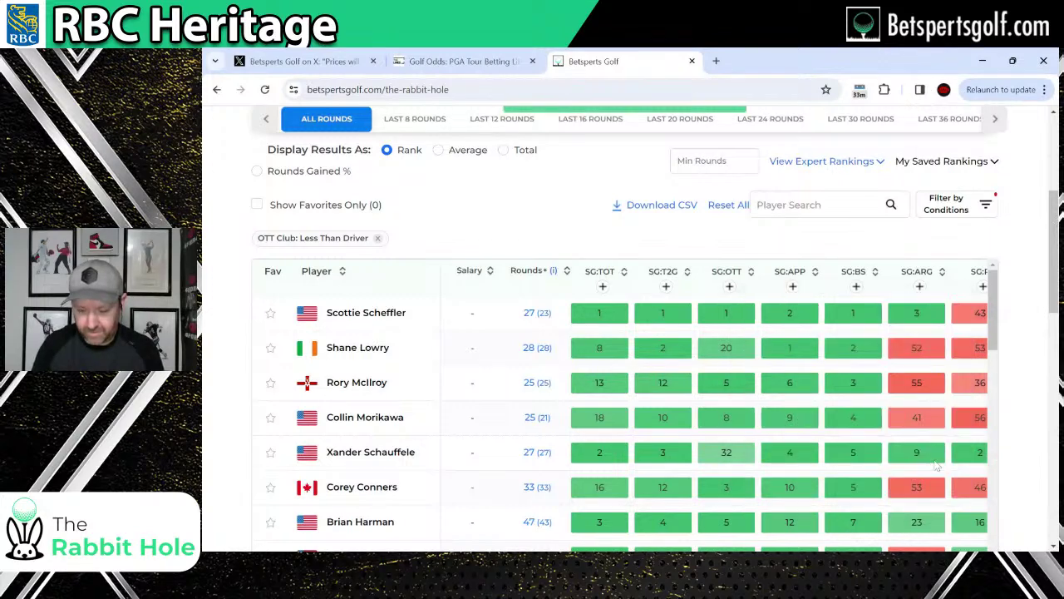
Remove the Less Than Driver condition and set the stat view to Off The Tee.
scroll(936, 465, up, 3)
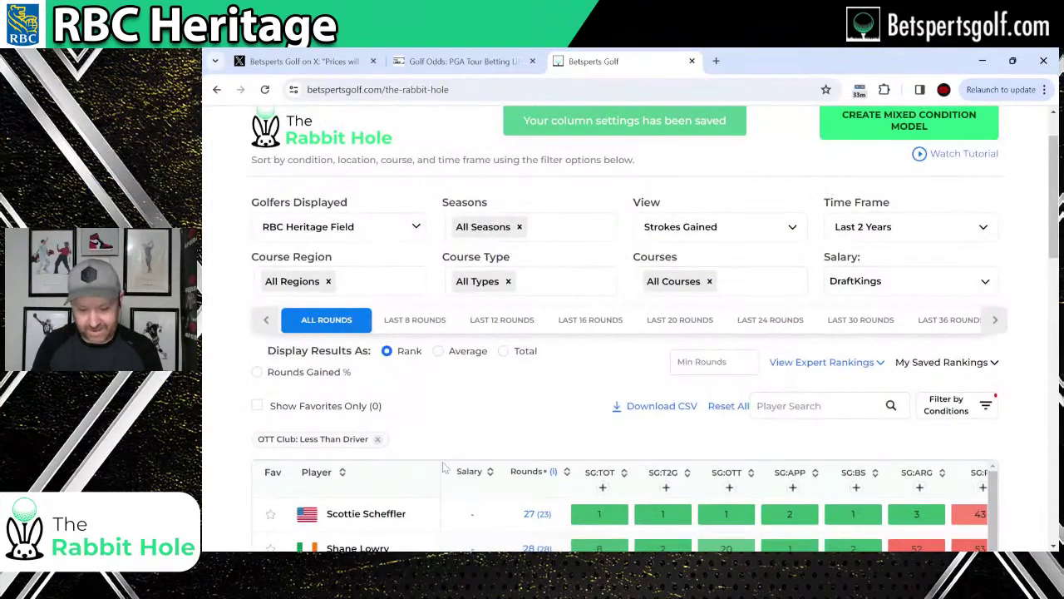
click(377, 439)
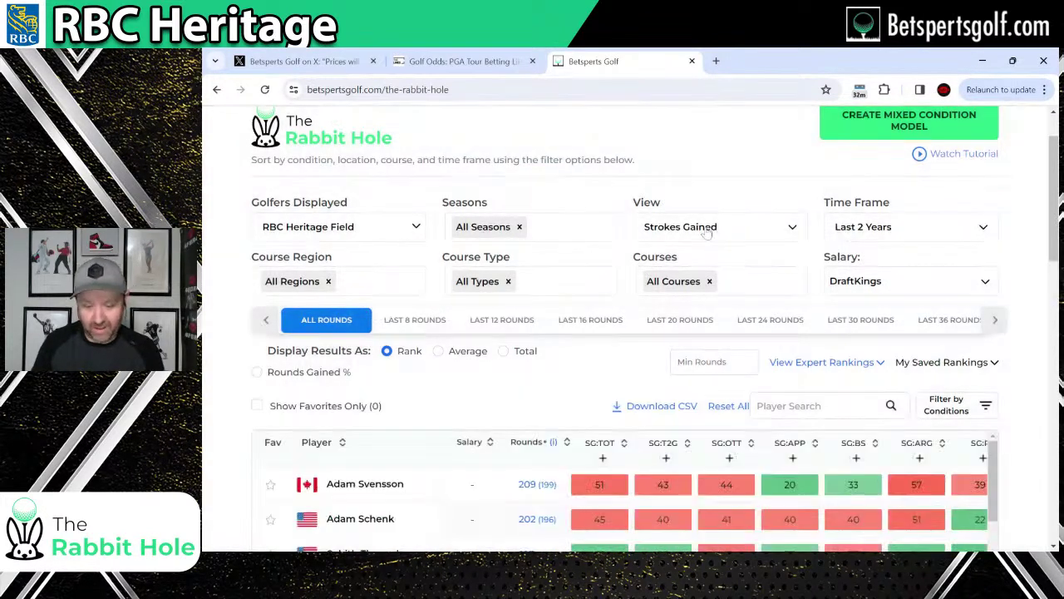
click(719, 229)
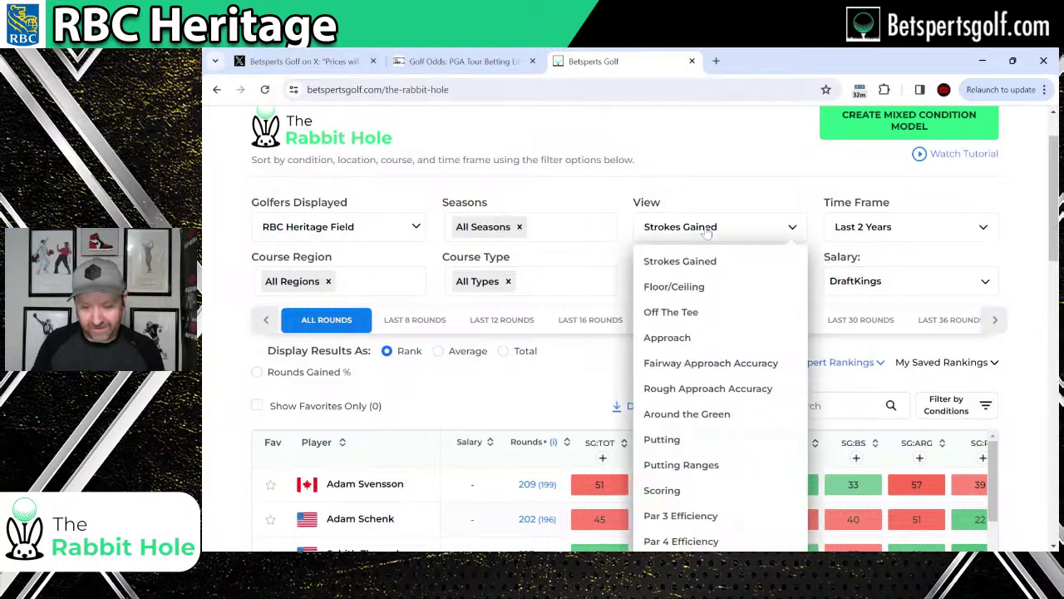
click(672, 313)
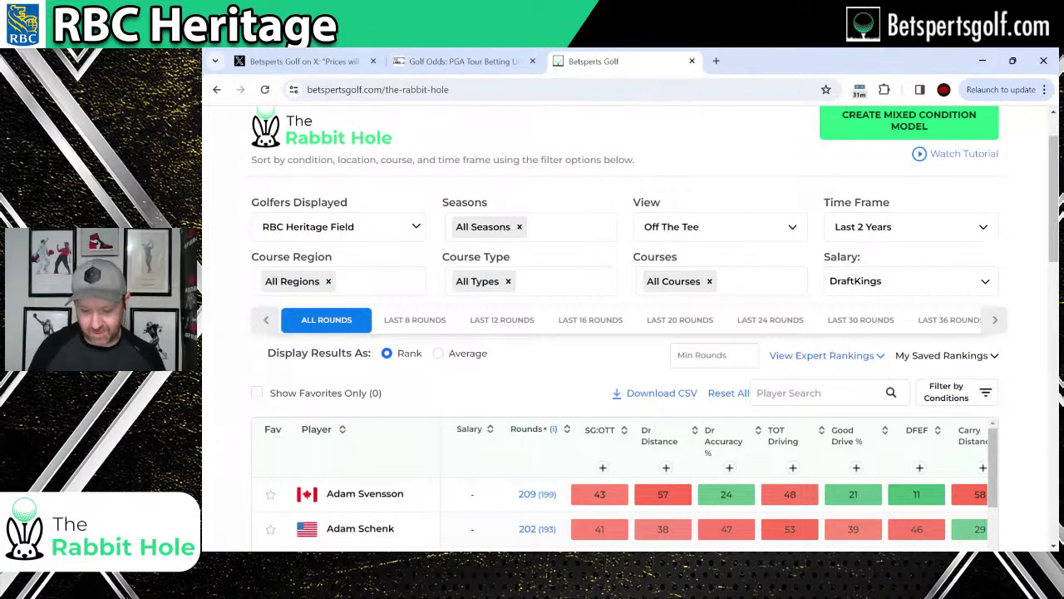
Sort the Off The Tee results by DFEF with the best rank first and examine the leading players.
scroll(644, 361, down, 5)
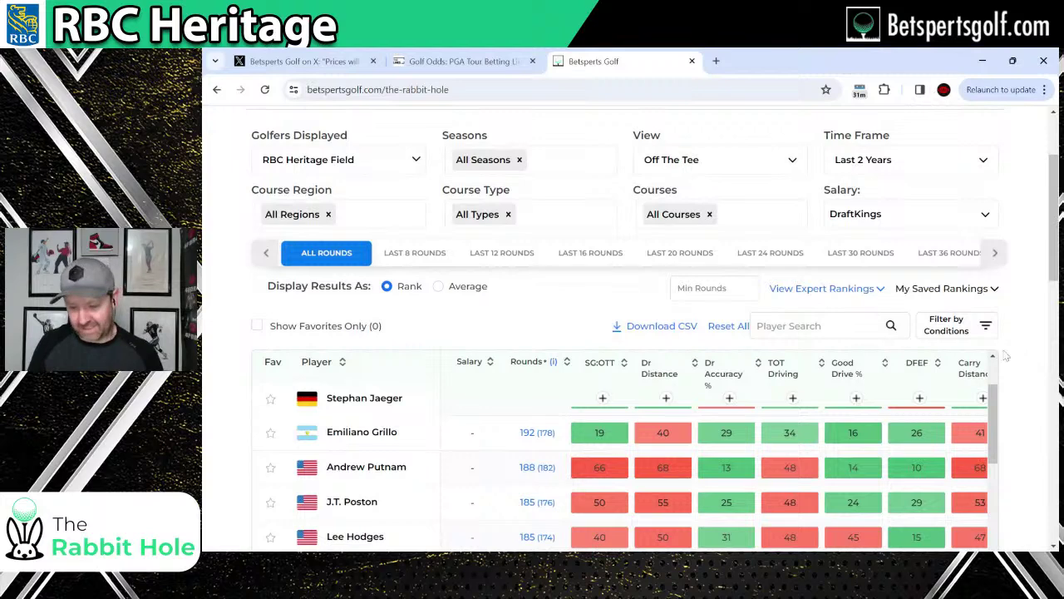
scroll(994, 359, down, 3)
scroll(990, 359, up, 3)
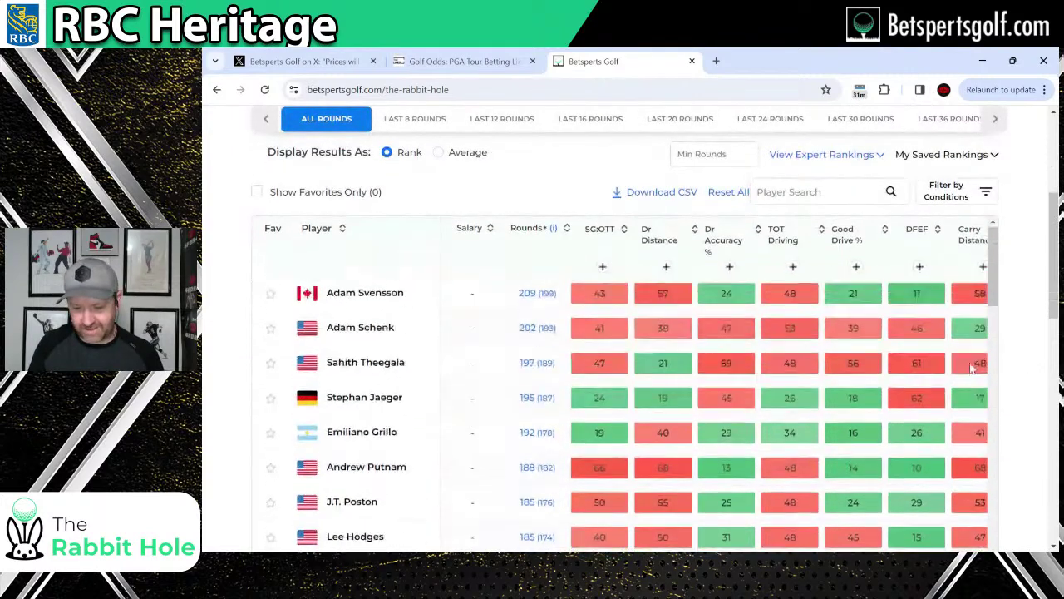
click(939, 229)
click(940, 230)
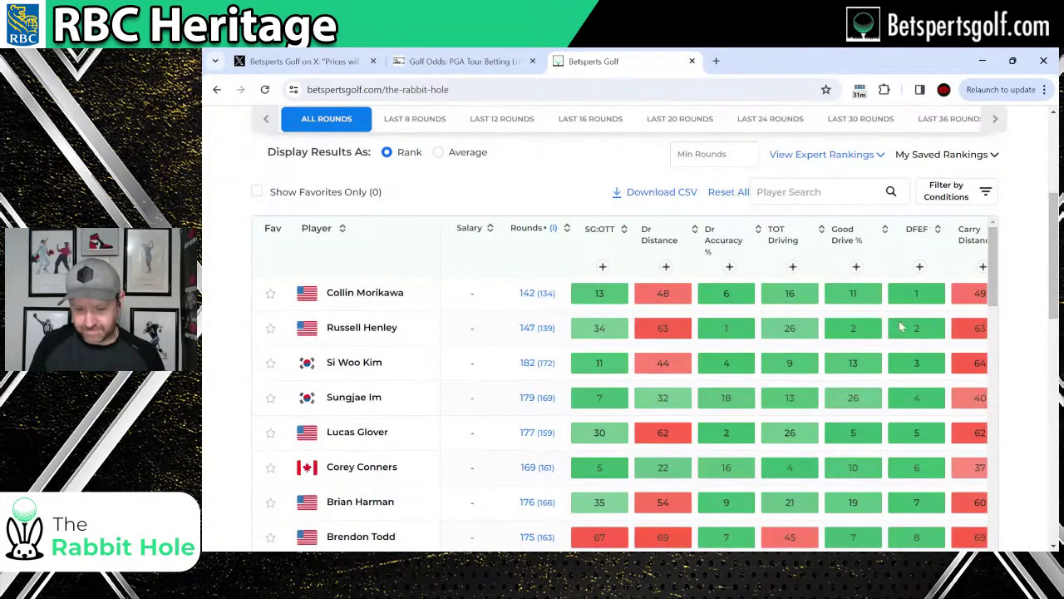
scroll(1031, 288, down, 2)
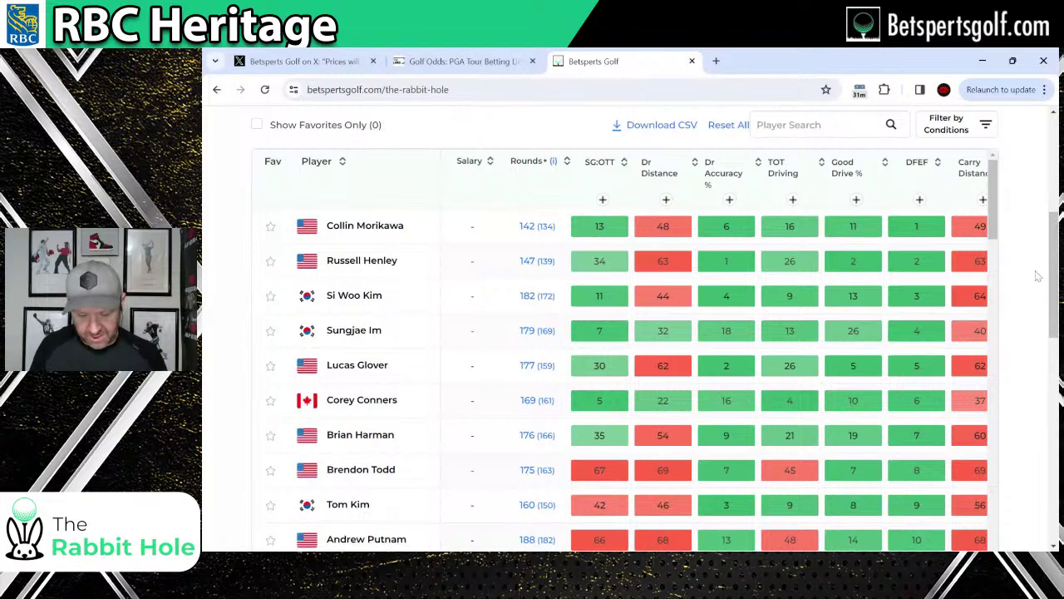
Limit the Off The Tee results to the last 50 rounds and sort them by DFEF with the best rank first.
scroll(371, 421, down, 1)
scroll(371, 421, down, 2)
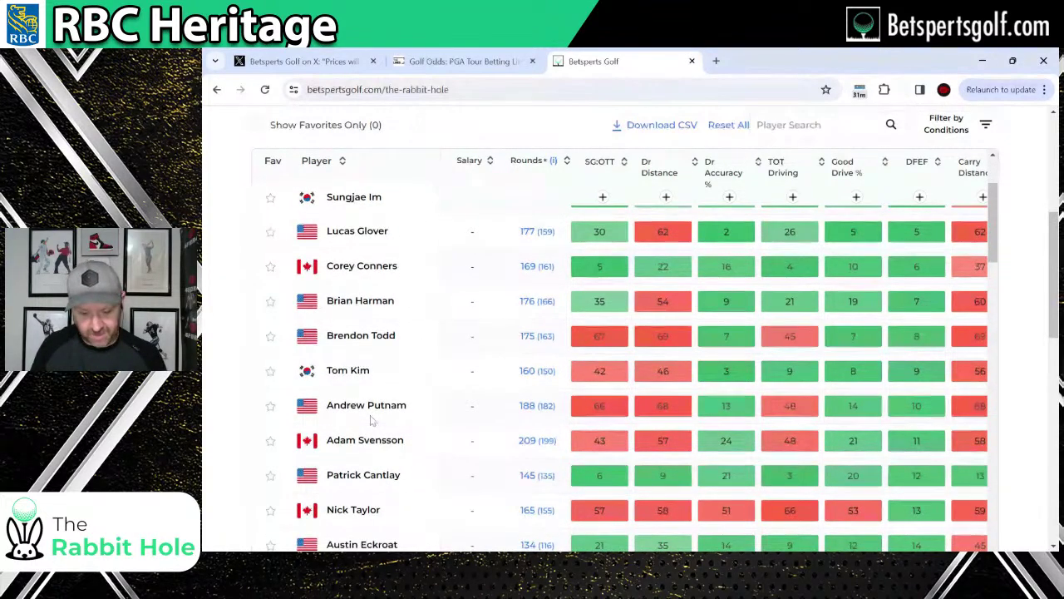
scroll(378, 420, up, 3)
scroll(748, 308, up, 4)
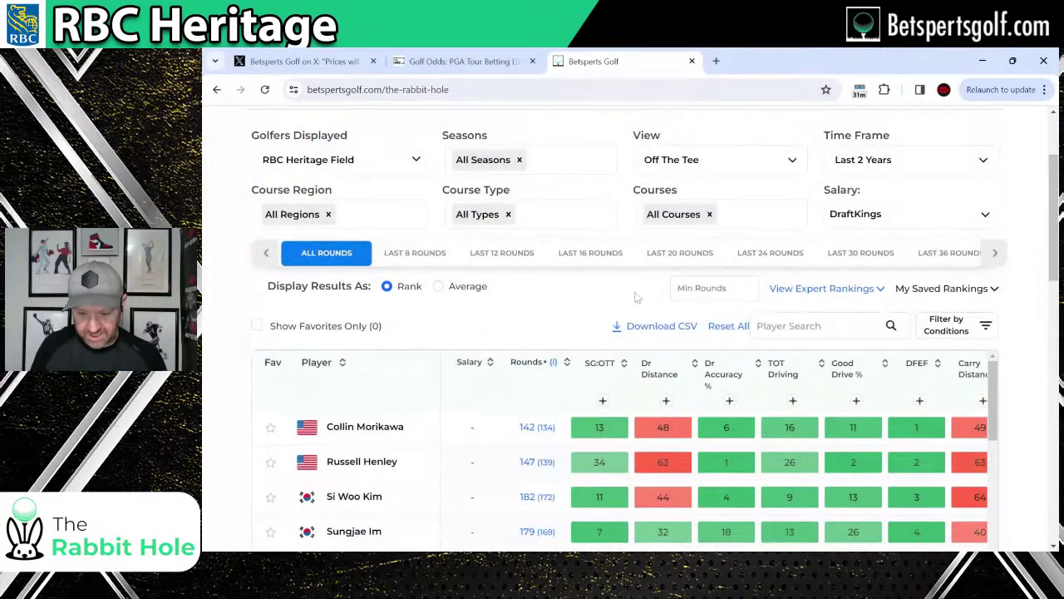
click(995, 254)
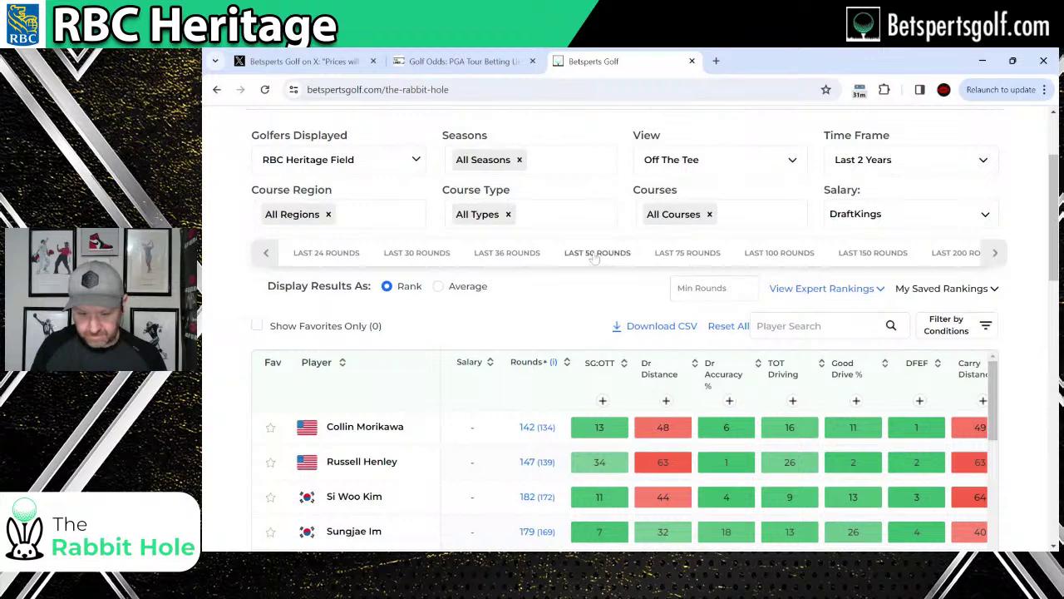
click(595, 254)
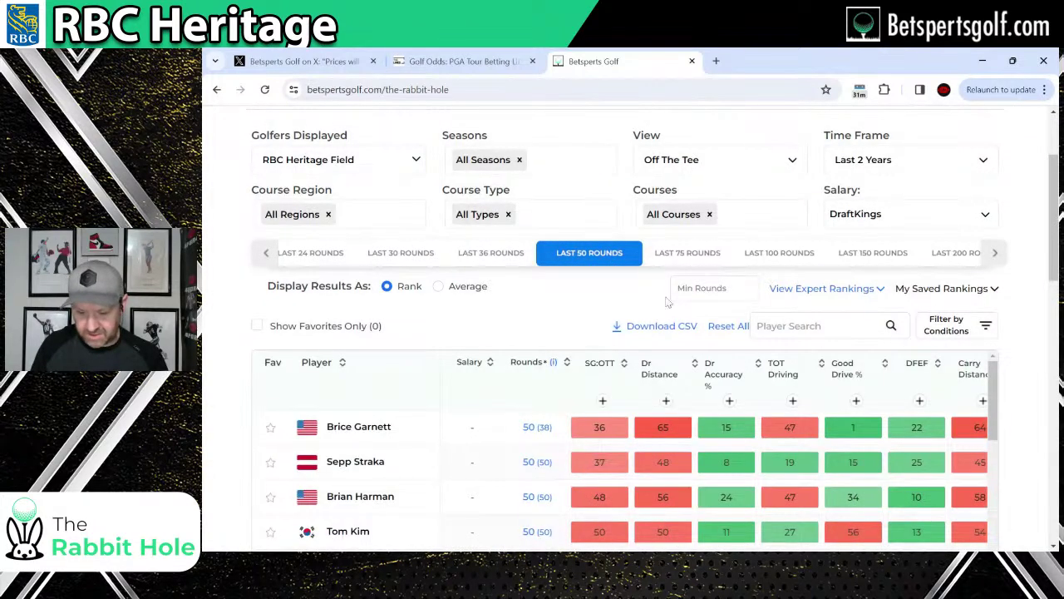
click(936, 363)
click(936, 362)
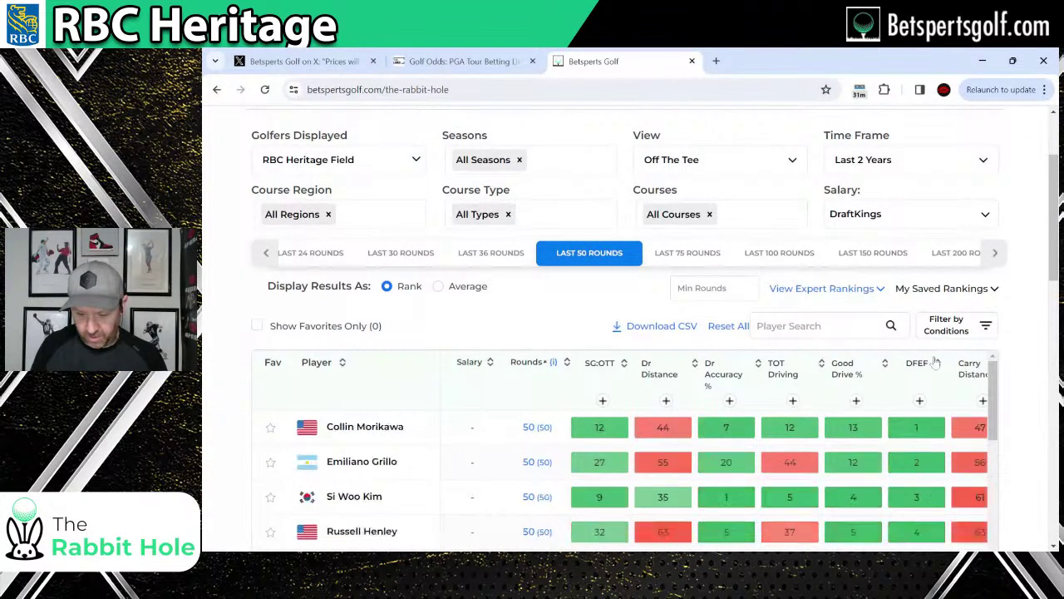
Review the leading DFEF players and add the DFEF column to the custom report with the description "DFEF L50".
scroll(1030, 298, down, 1)
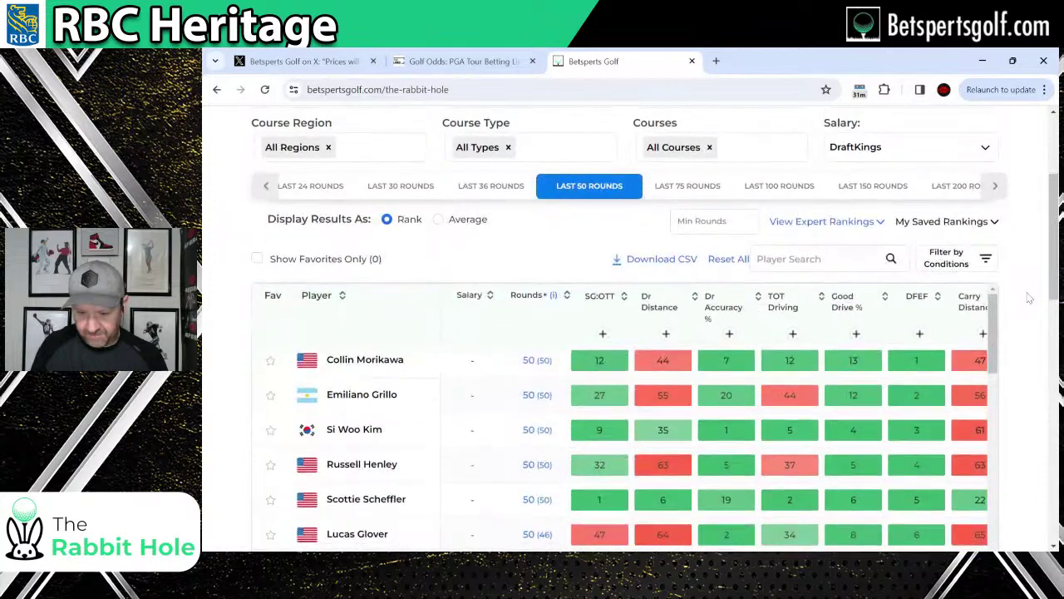
scroll(1030, 298, down, 1)
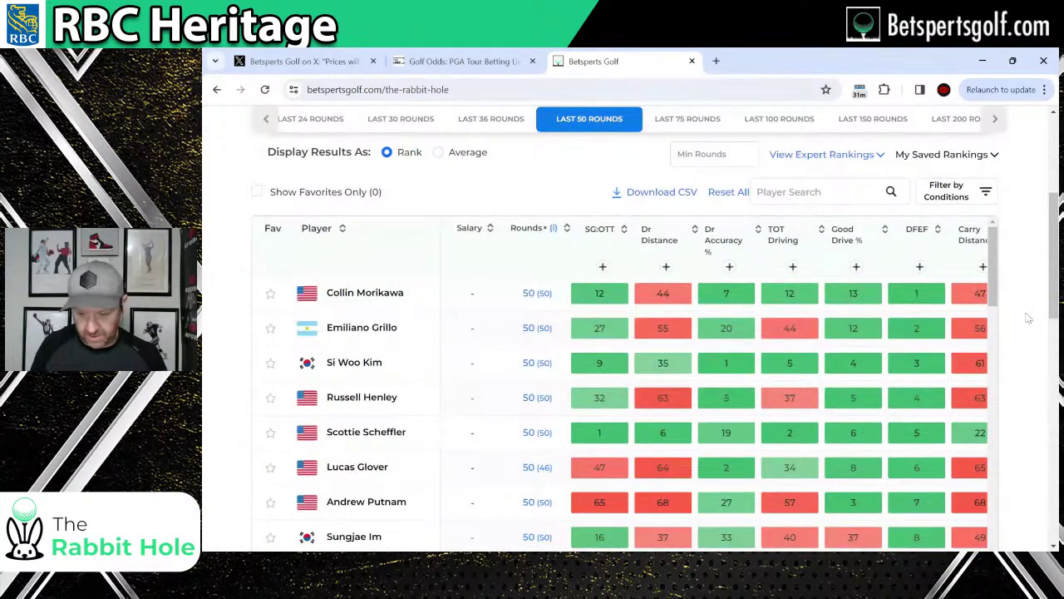
scroll(856, 385, down, 1)
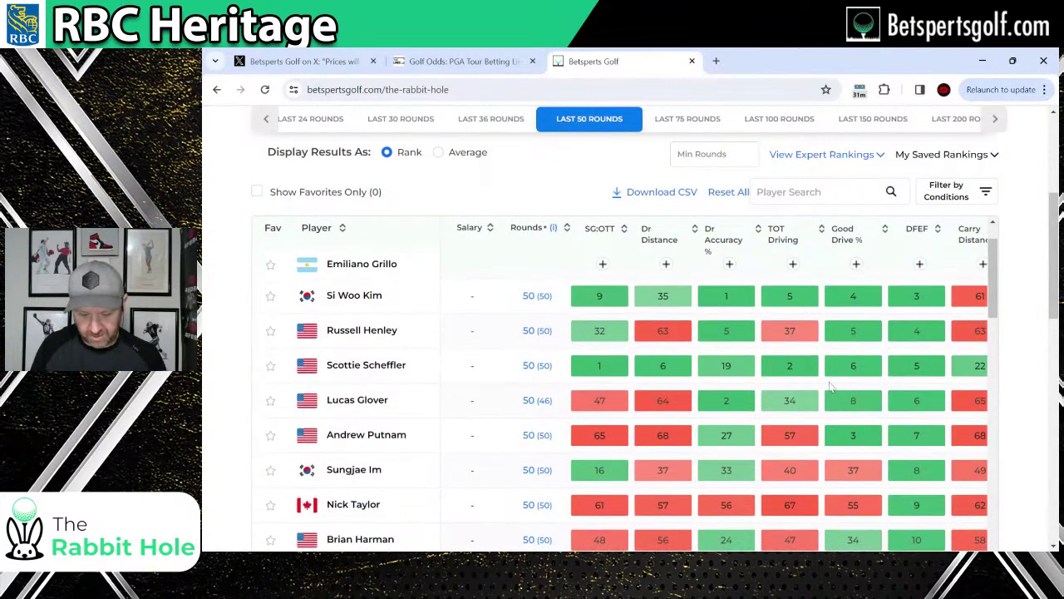
scroll(834, 295, up, 1)
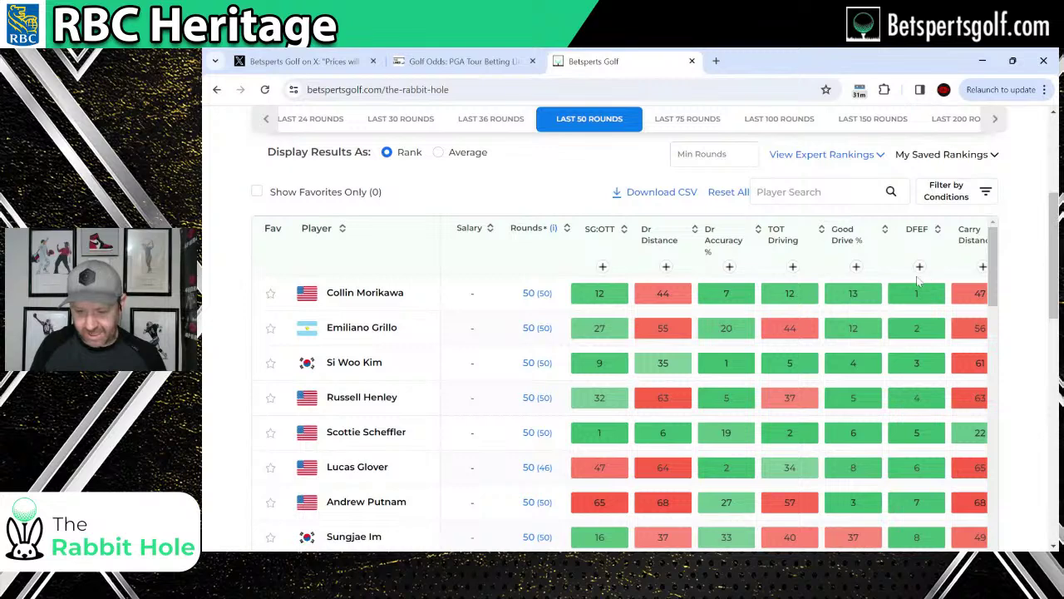
click(918, 267)
text(DFEF L50)
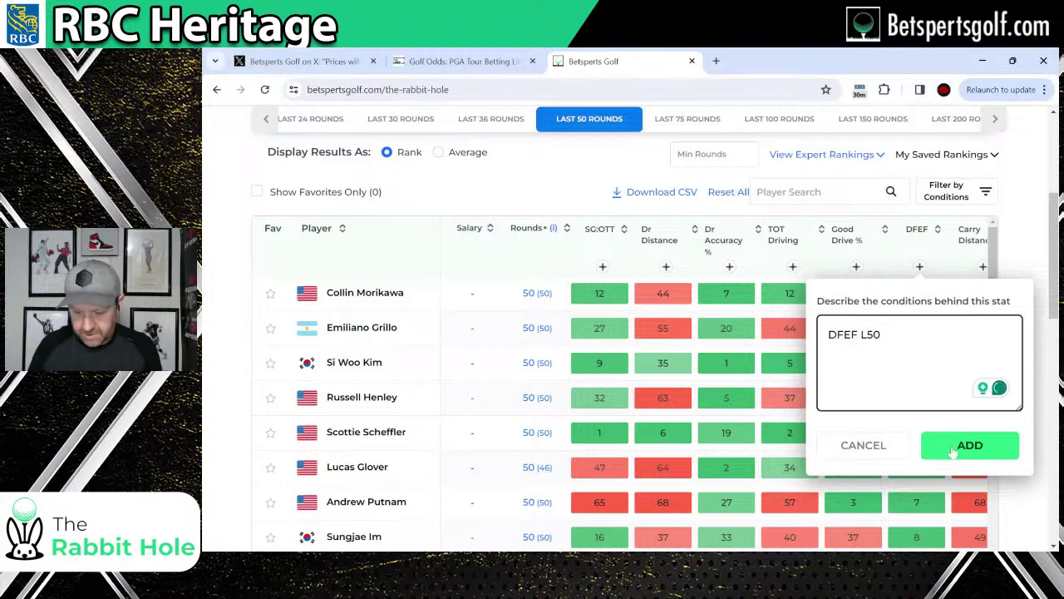
click(977, 443)
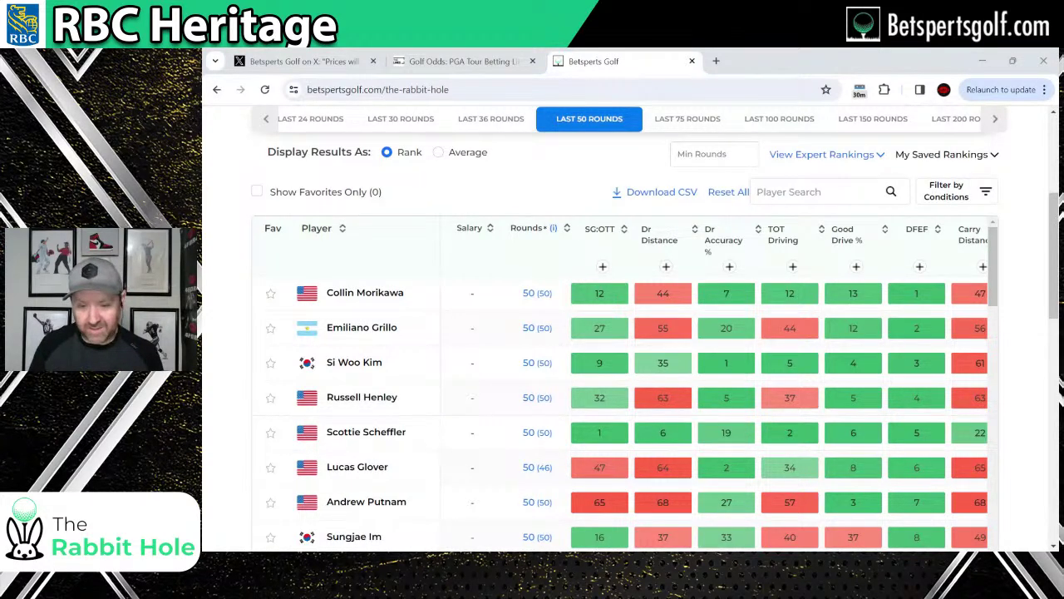
Set the stat view to Approach for the last 16 rounds and sort by SG:APP with the best rank first.
scroll(692, 198, up, 2)
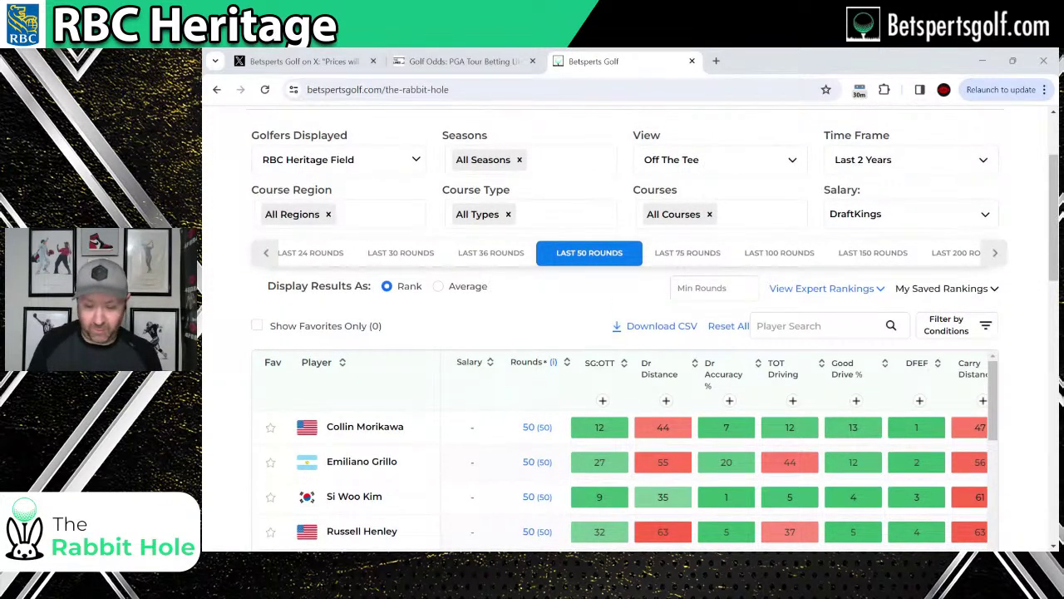
click(703, 165)
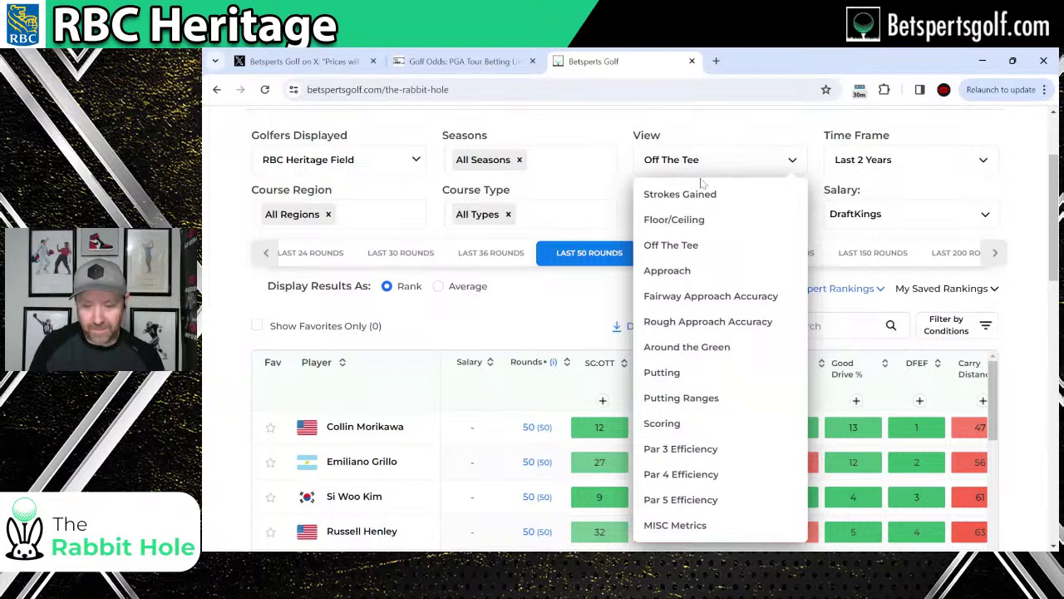
click(691, 271)
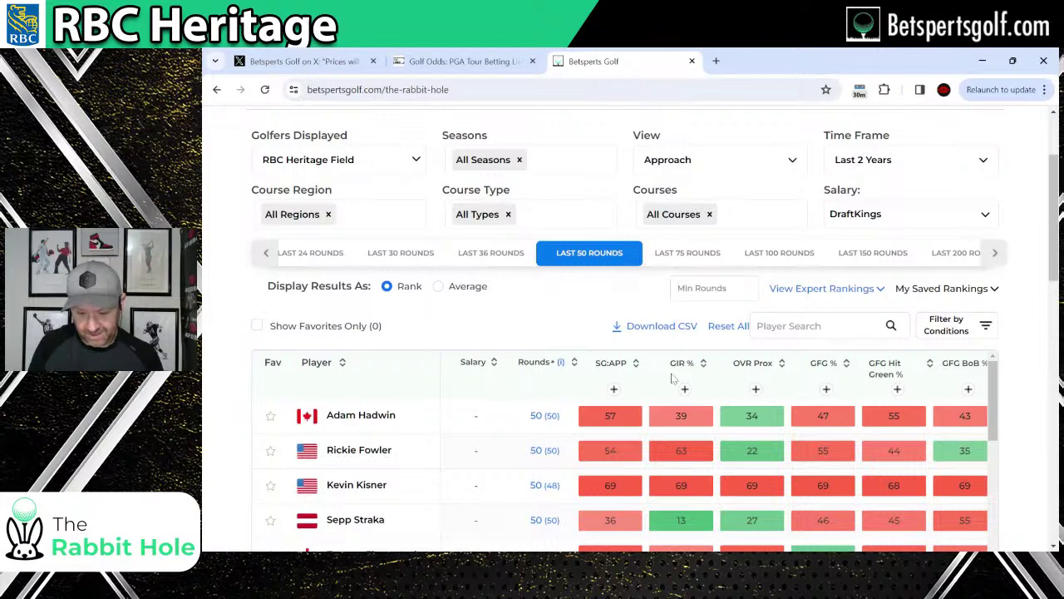
click(266, 253)
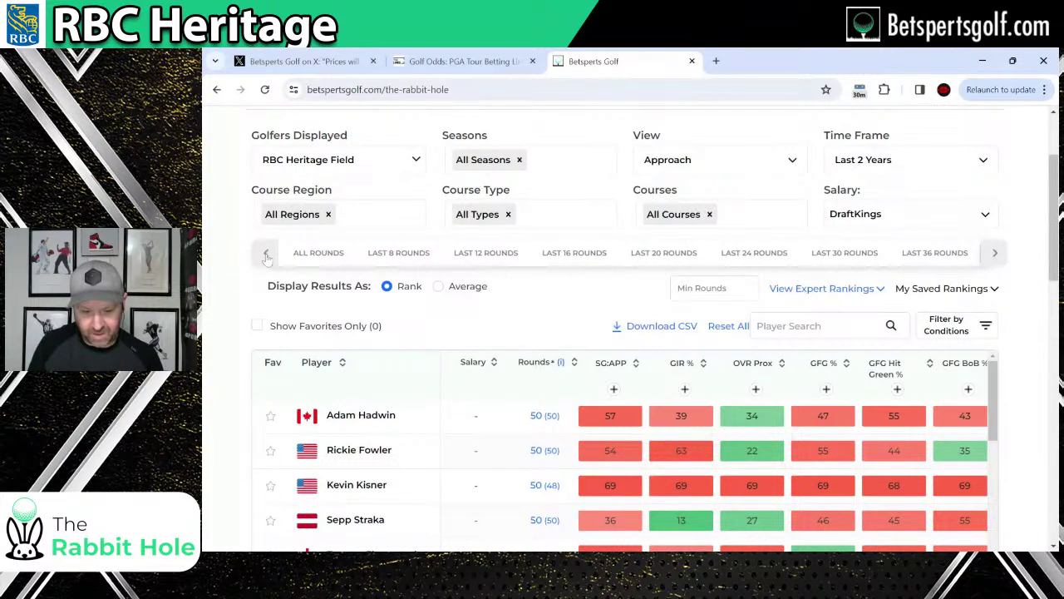
click(557, 256)
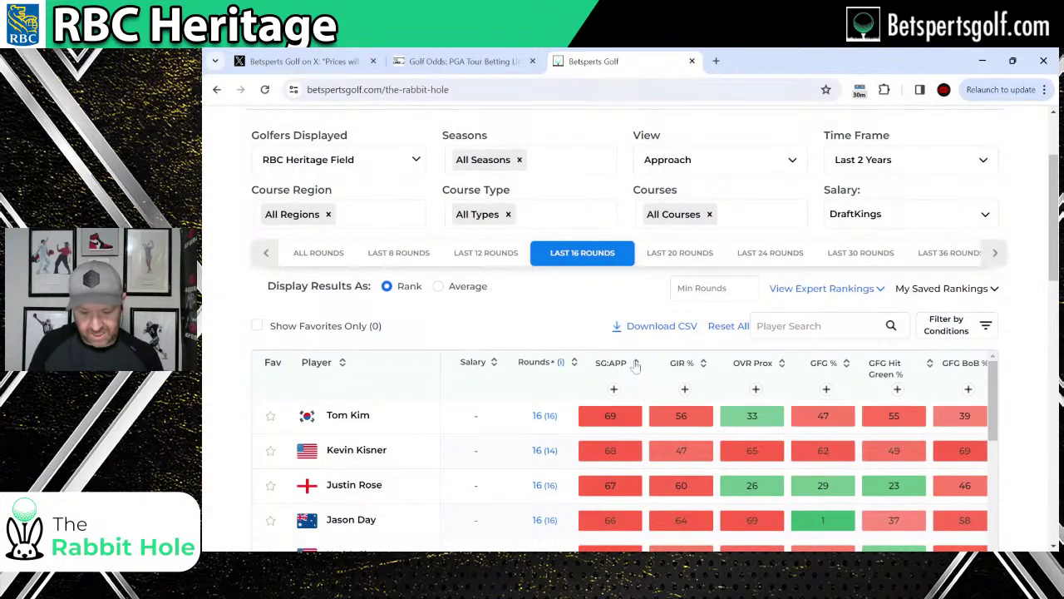
click(635, 363)
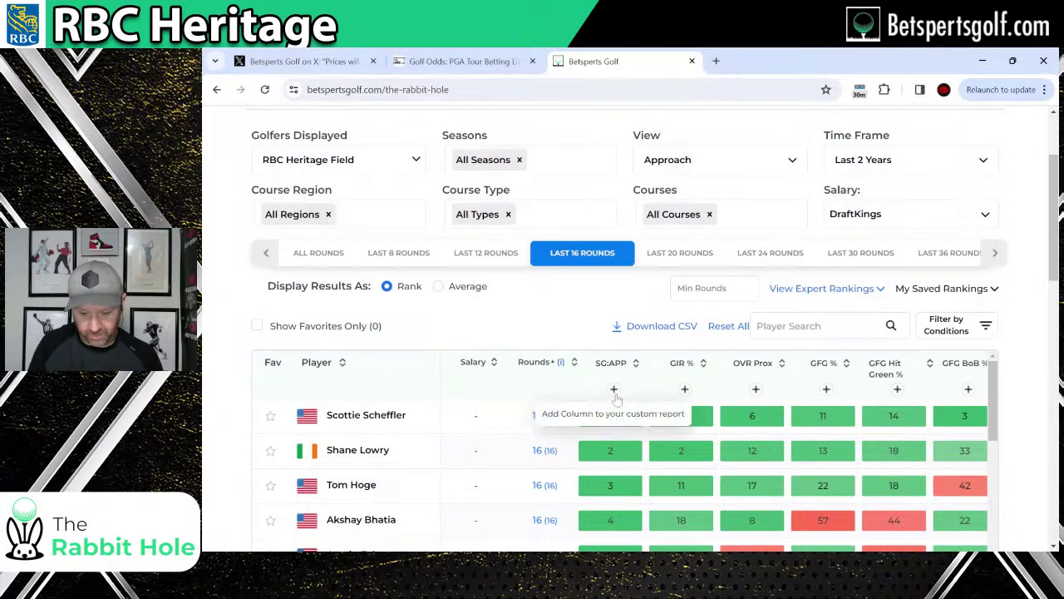
Add the SG:APP column to the custom report with the description "APP L16".
click(613, 389)
text(APP L16)
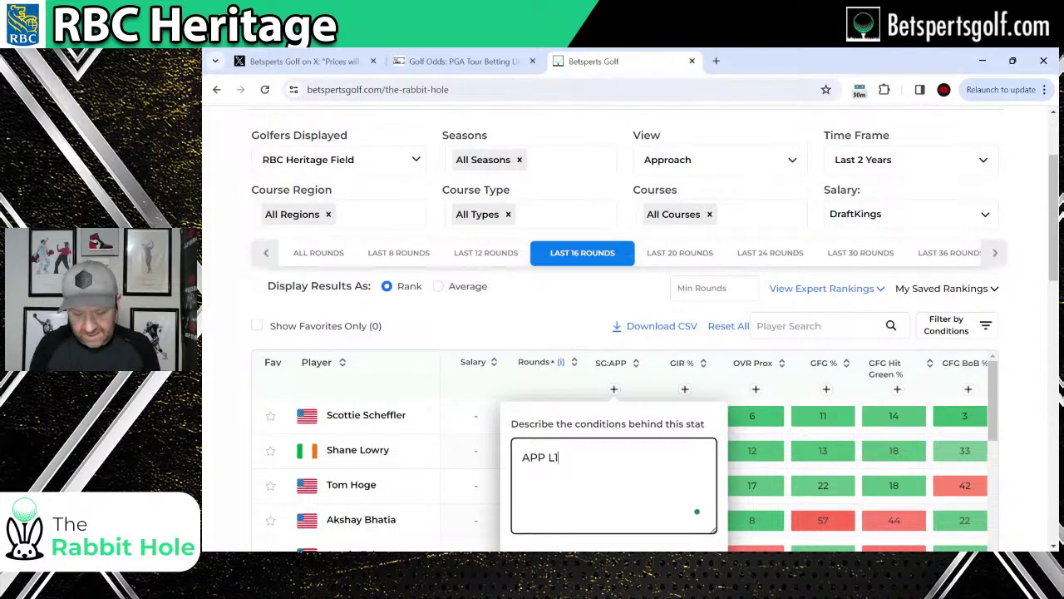
scroll(670, 503, down, 1)
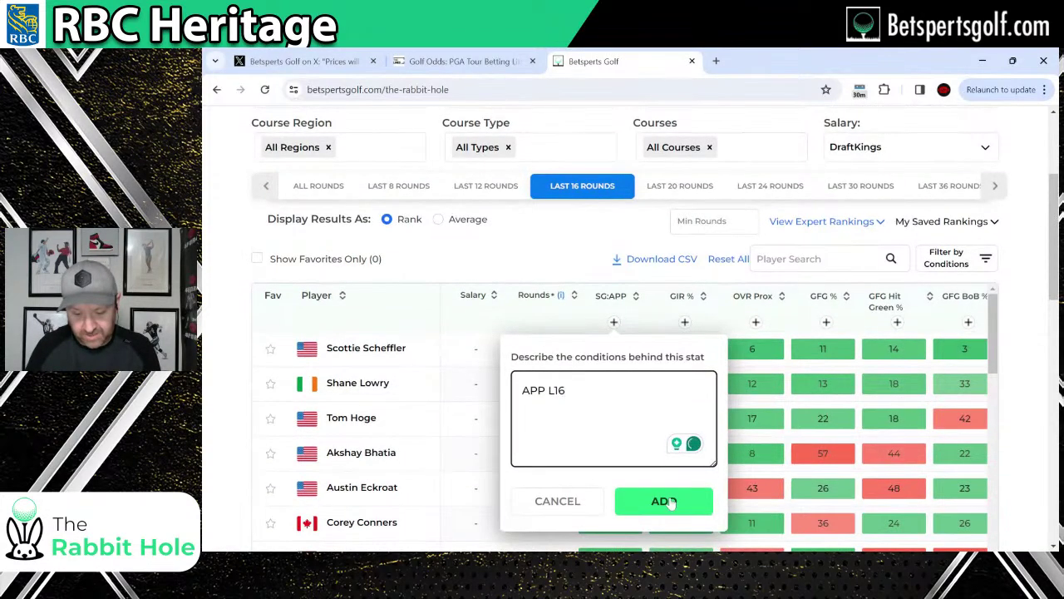
click(669, 503)
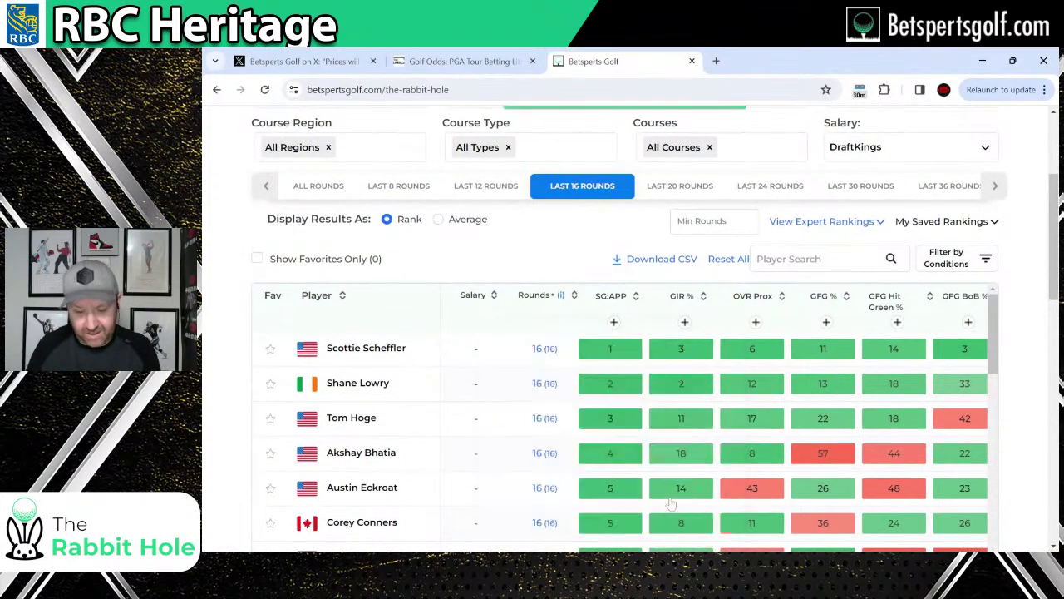
Rank the last 36 rounds by SG:APP, best first, and add that column to the custom report with the description "APP L36".
click(949, 186)
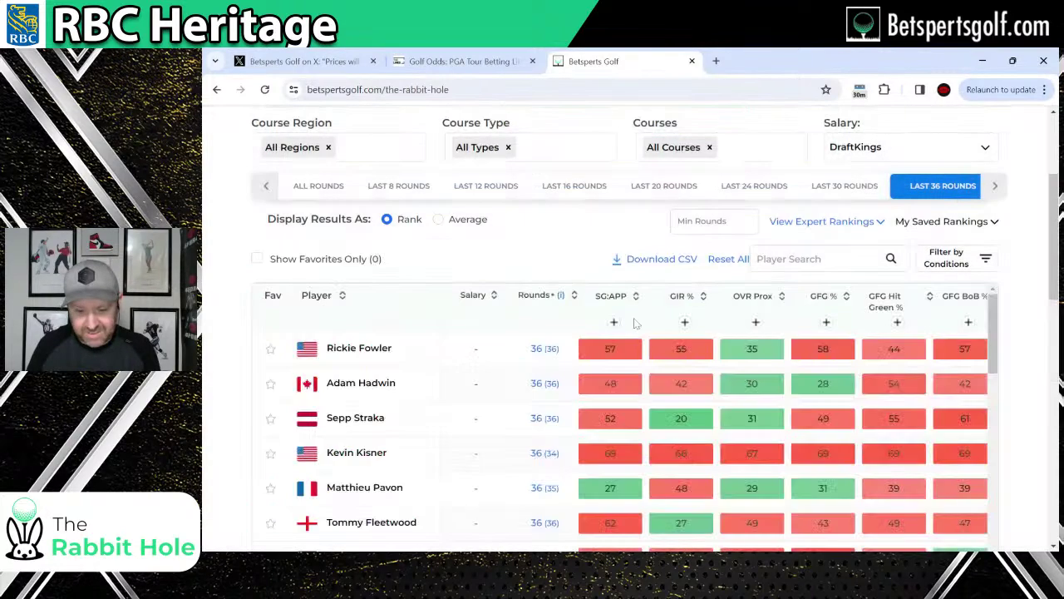
click(637, 298)
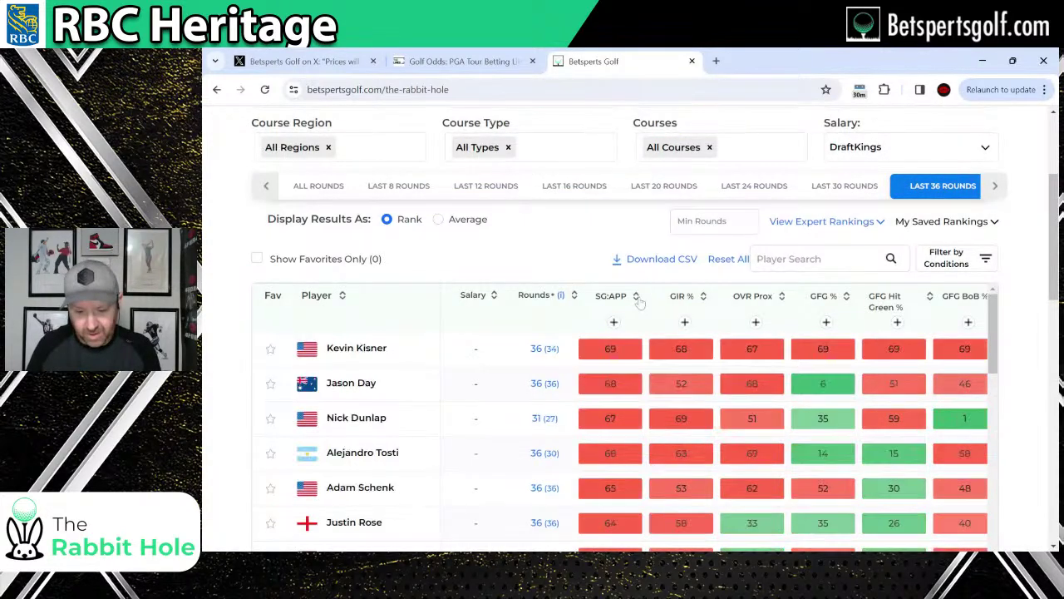
click(639, 303)
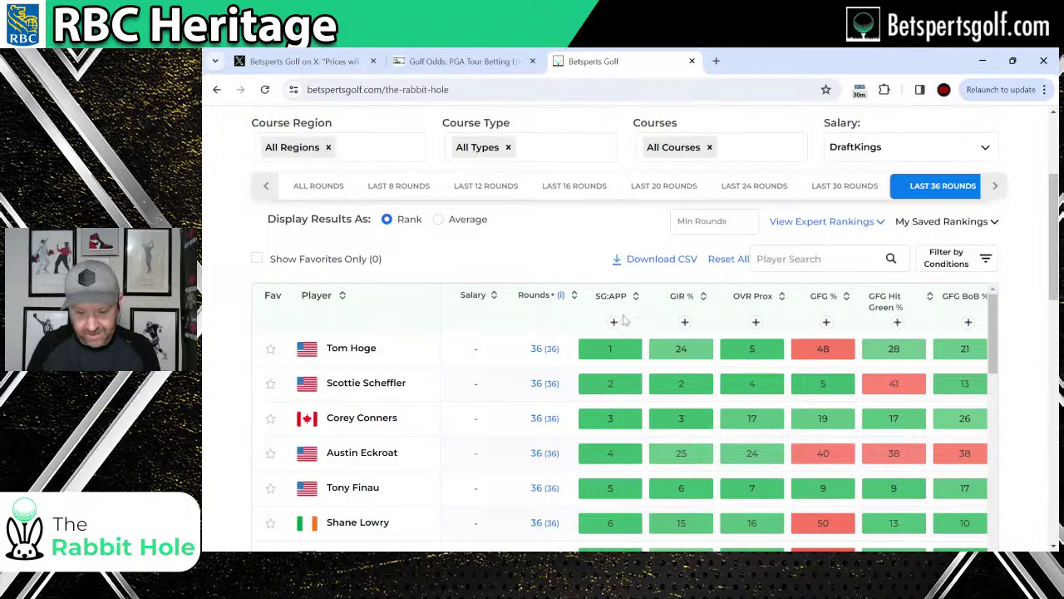
click(614, 321)
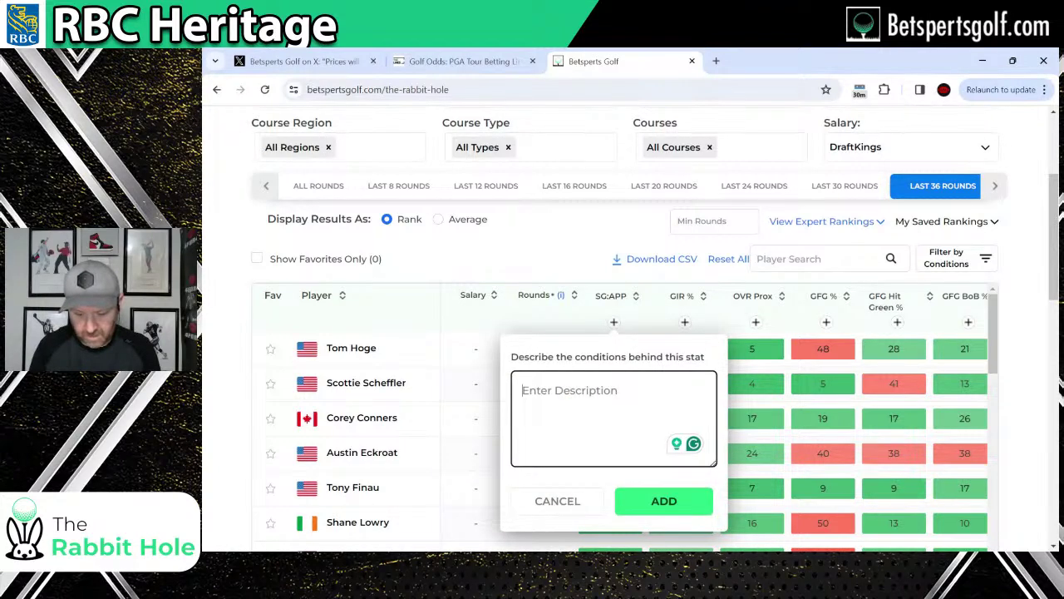
text(APP L36)
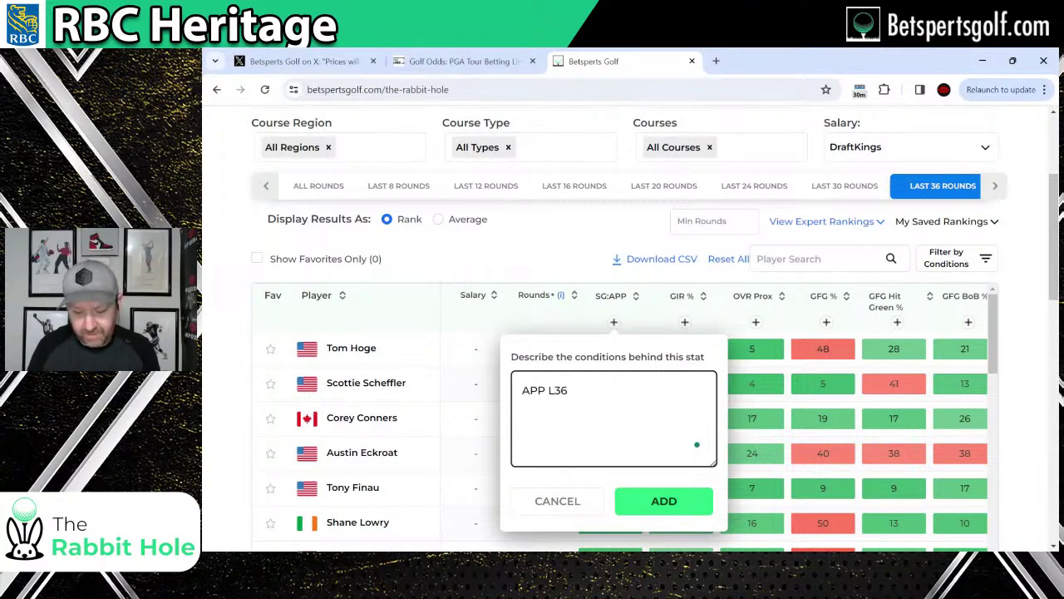
click(678, 503)
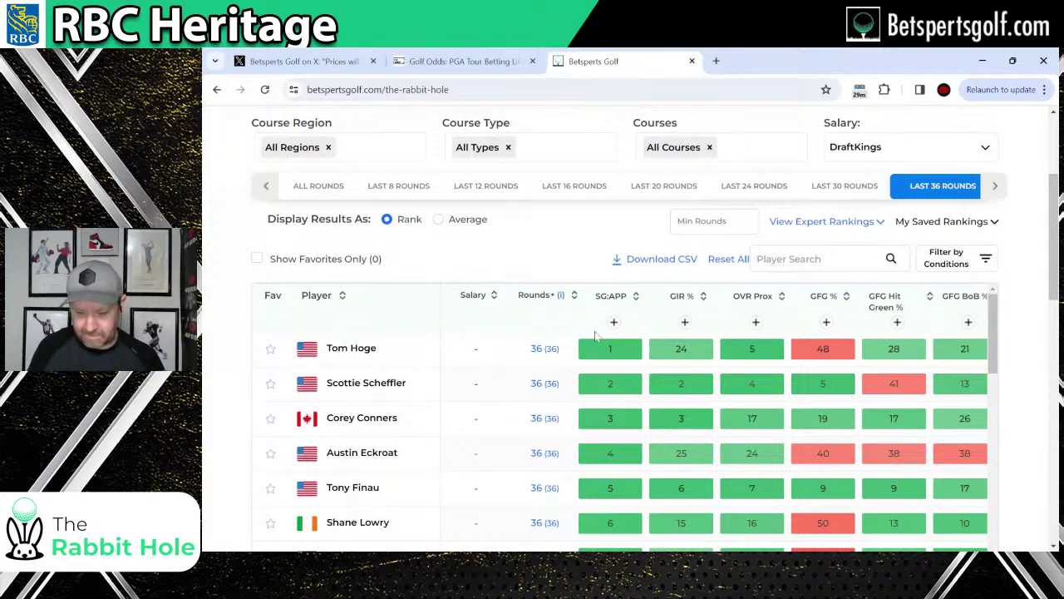
Set the stat view to Fairway Approach Accuracy and sort by Fairway 175-200 with the best rank first.
scroll(595, 335, up, 1)
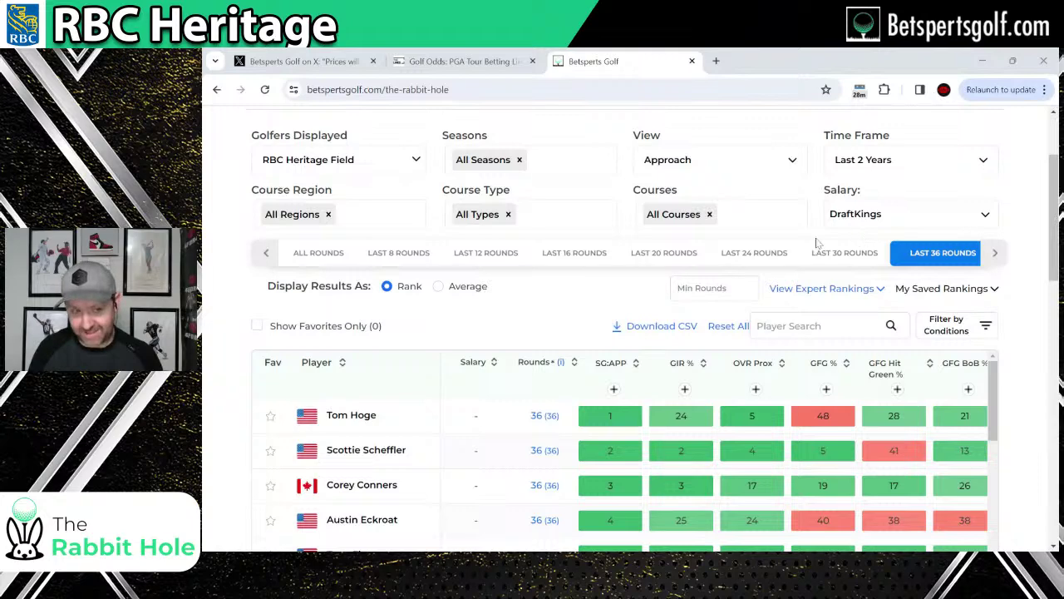
click(678, 167)
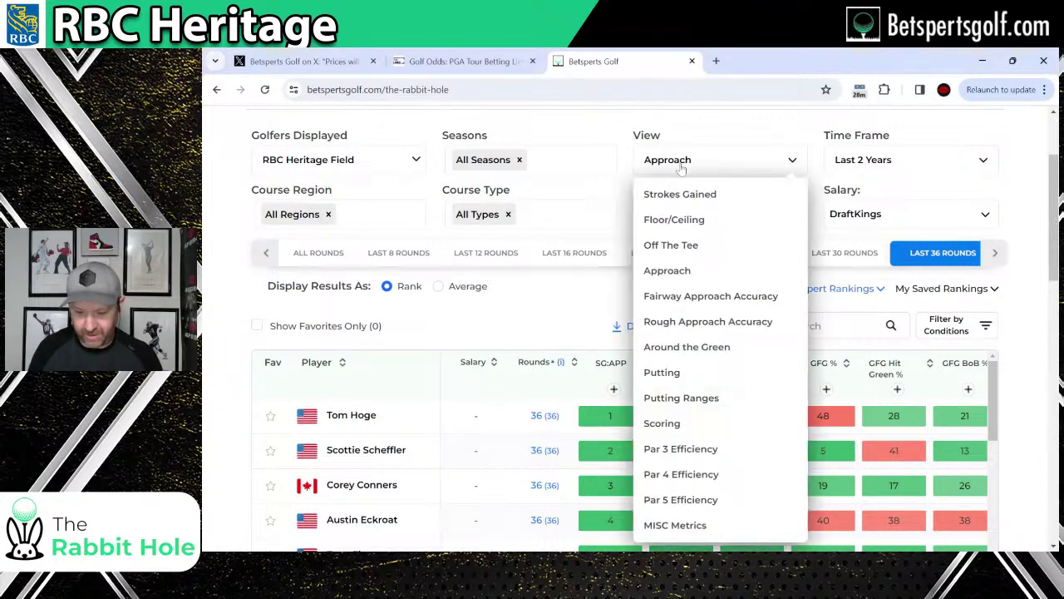
click(713, 301)
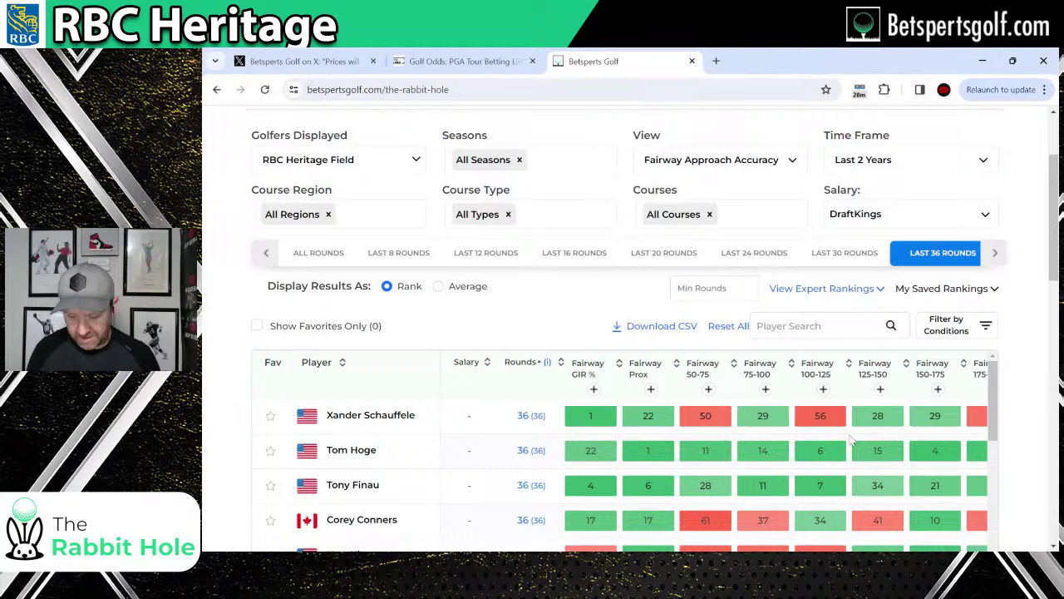
scroll(850, 440, right, 2)
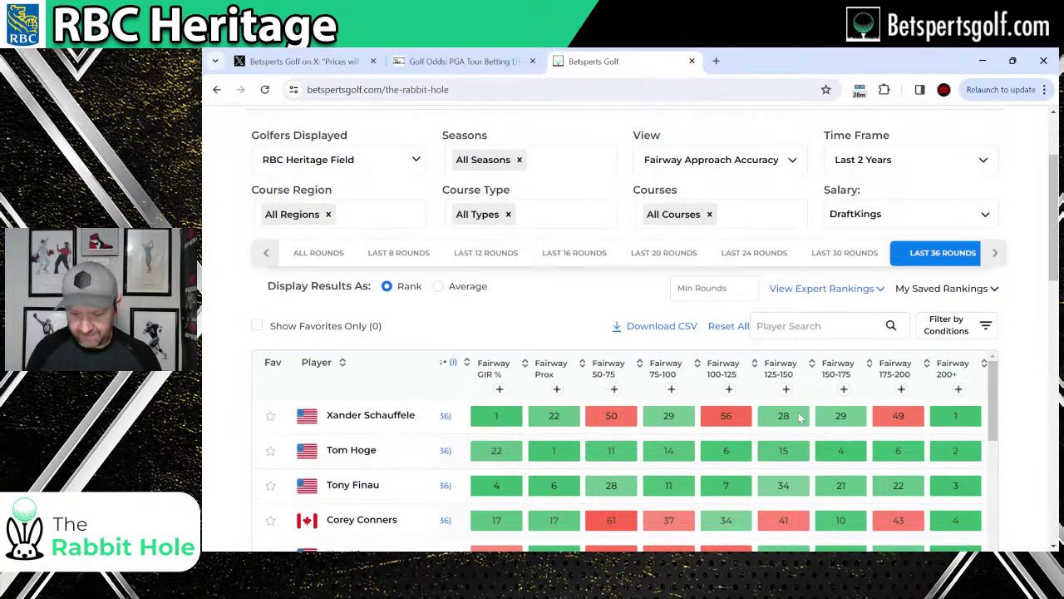
click(897, 367)
click(896, 367)
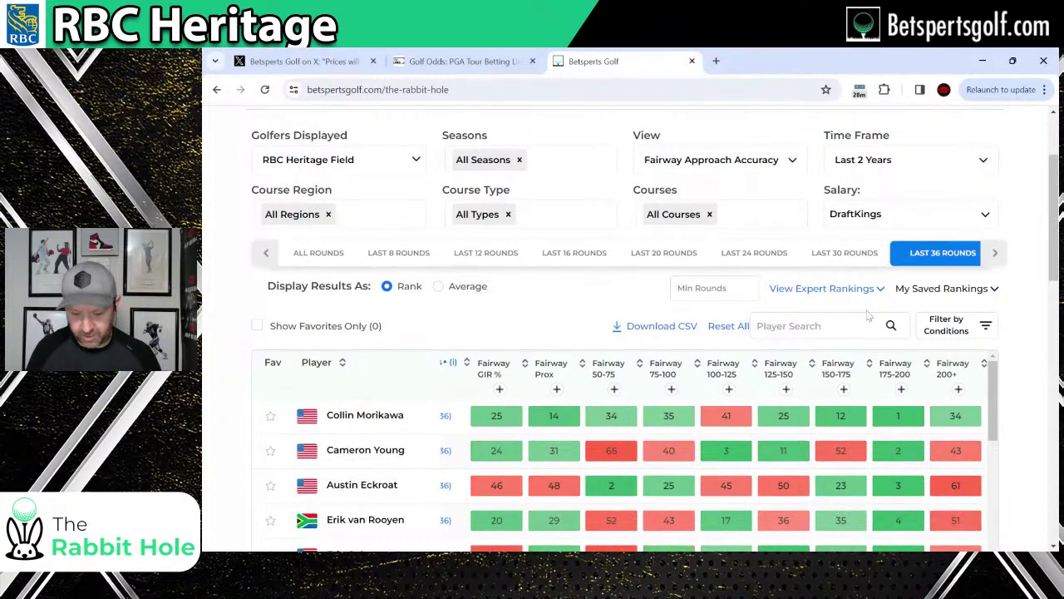
Examine the leading players in the Fairway 175-200 ranking and their ranks at the other approach distances.
scroll(896, 357, down, 2)
scroll(898, 346, down, 1)
scroll(1000, 372, up, 3)
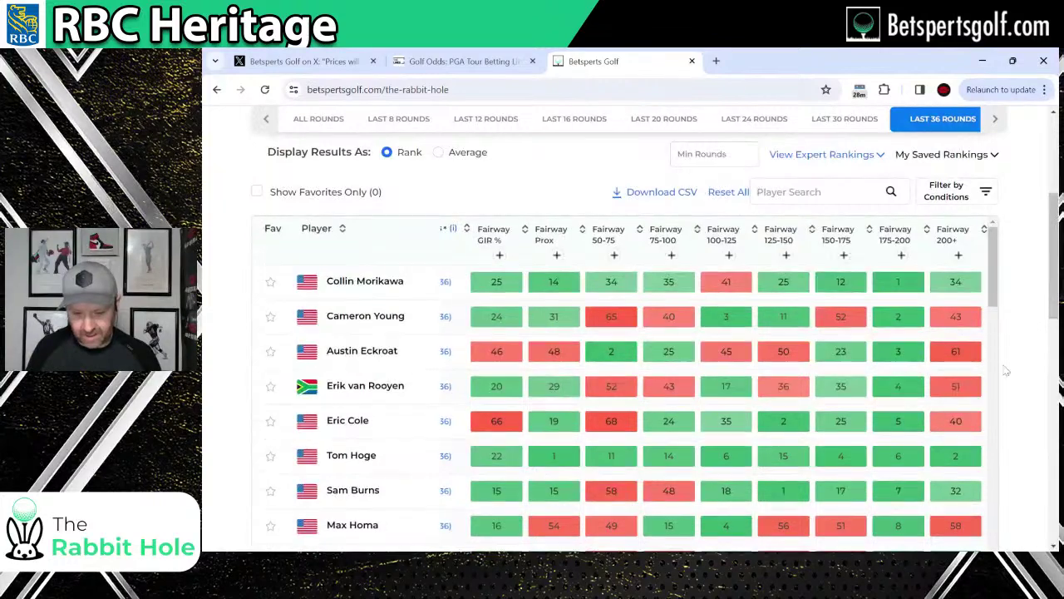
scroll(1014, 369, up, 1)
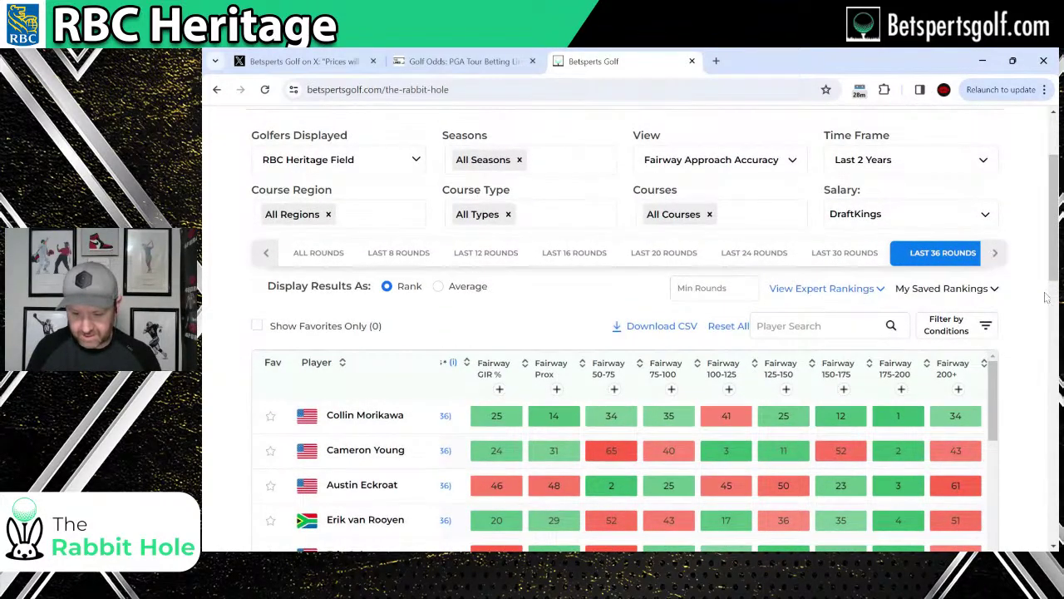
scroll(1053, 309, down, 1)
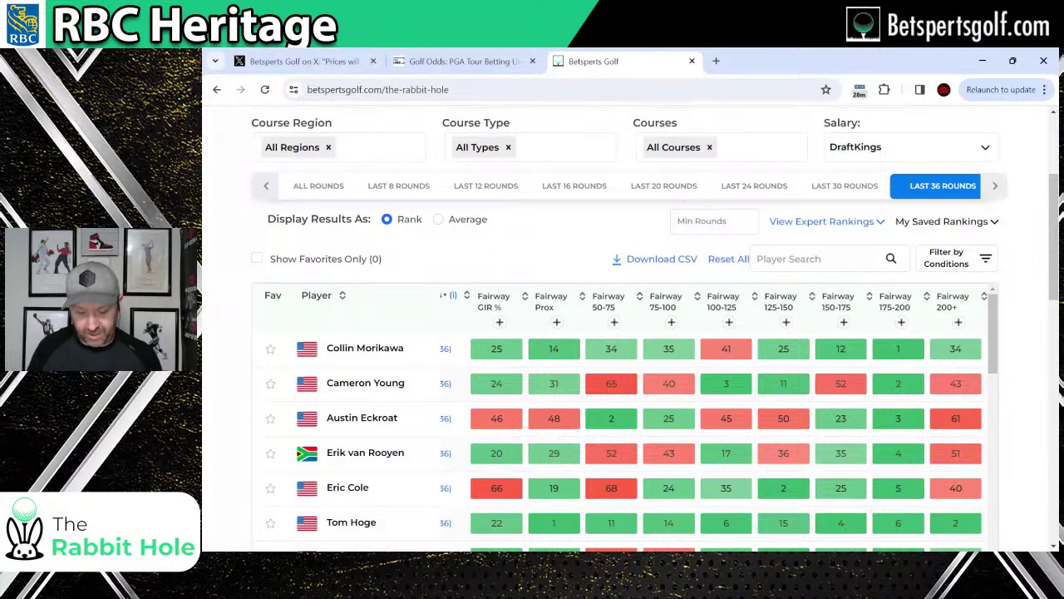
scroll(836, 499, down, 1)
scroll(836, 498, down, 3)
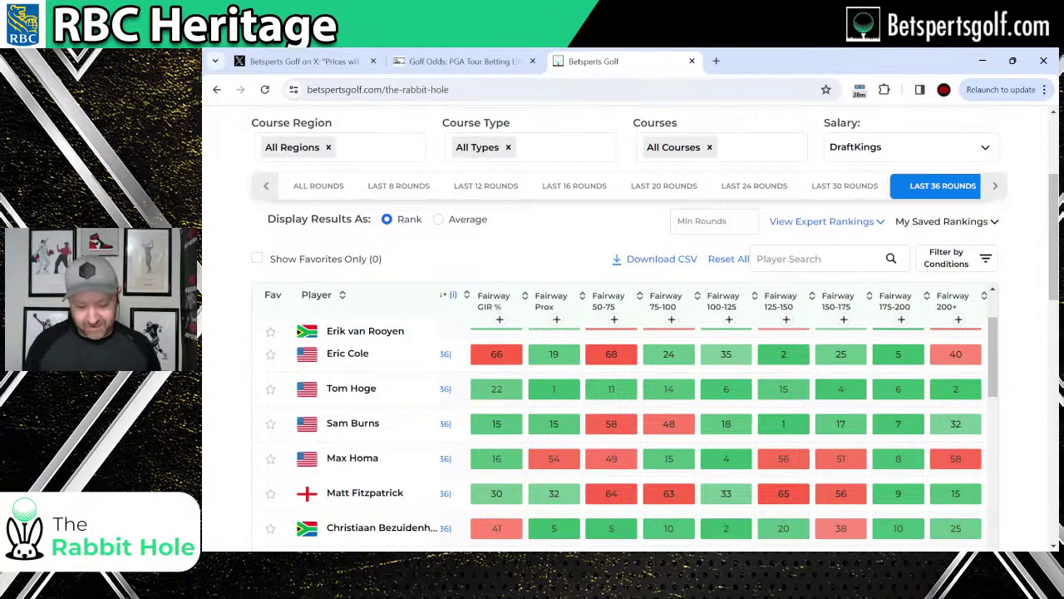
Review the Fairway 175-200 ranking and add that column to the custom report with the description "fairway 175-200".
scroll(888, 498, down, 2)
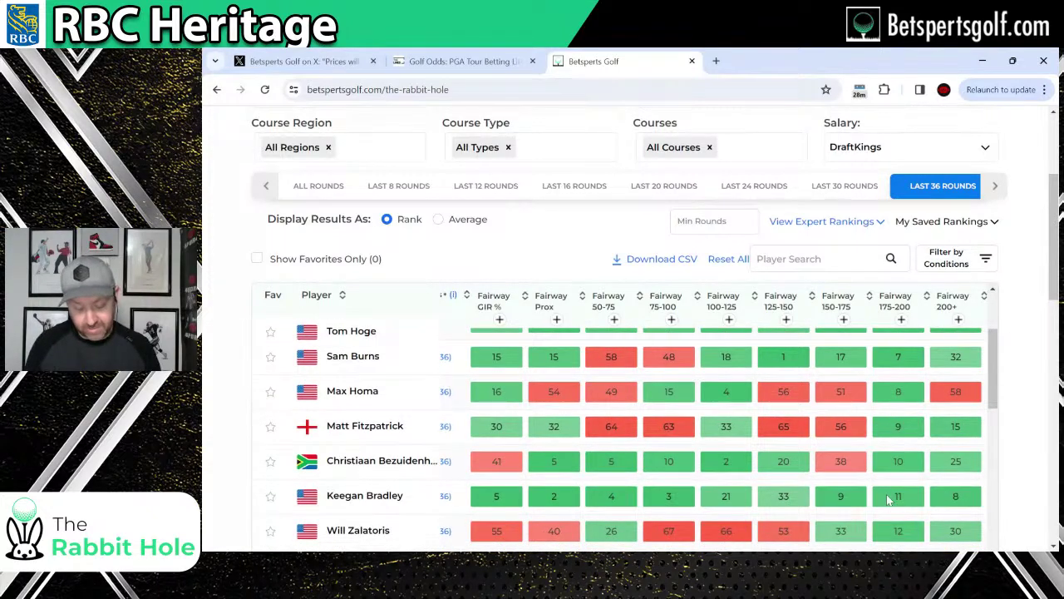
scroll(890, 497, down, 4)
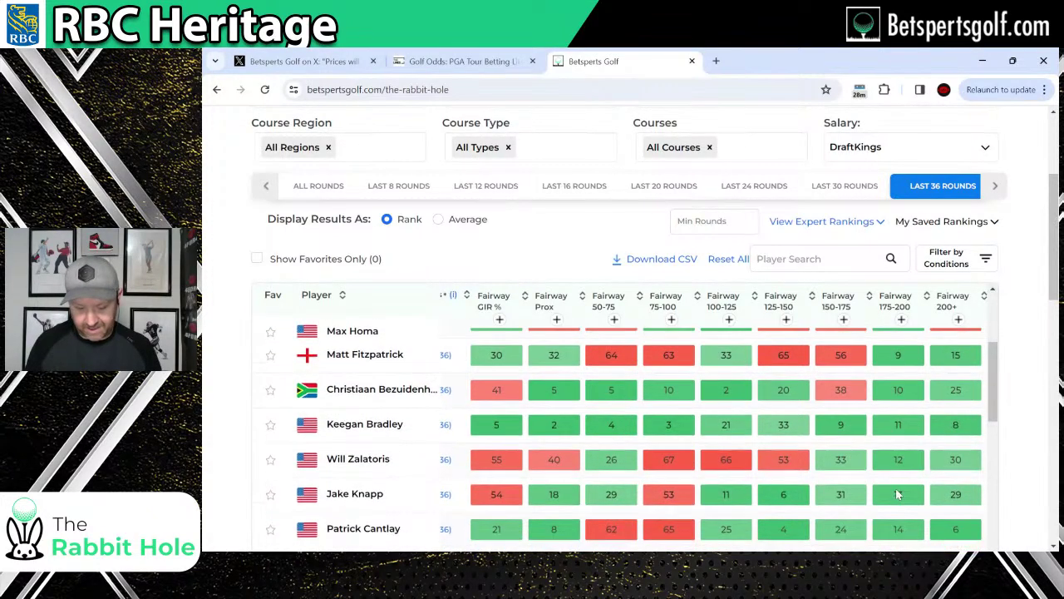
scroll(898, 496, down, 1)
scroll(914, 474, up, 5)
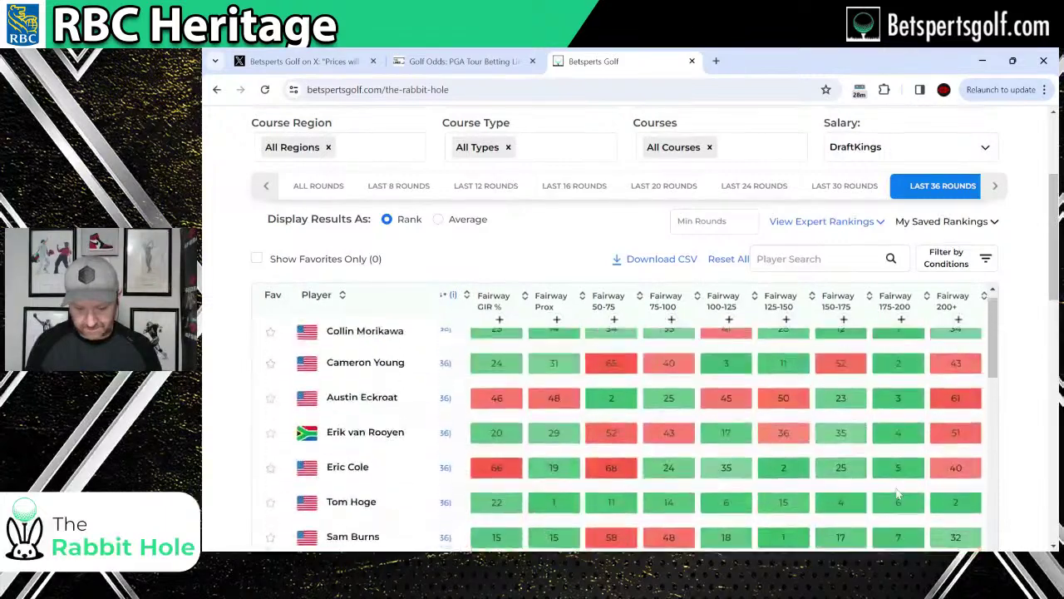
click(901, 323)
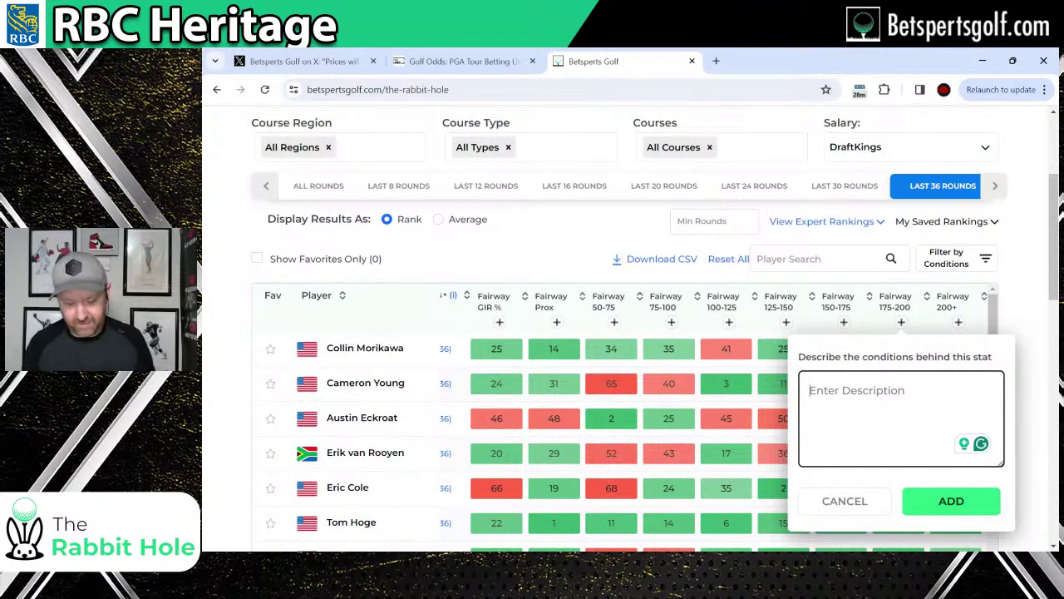
text(fair)
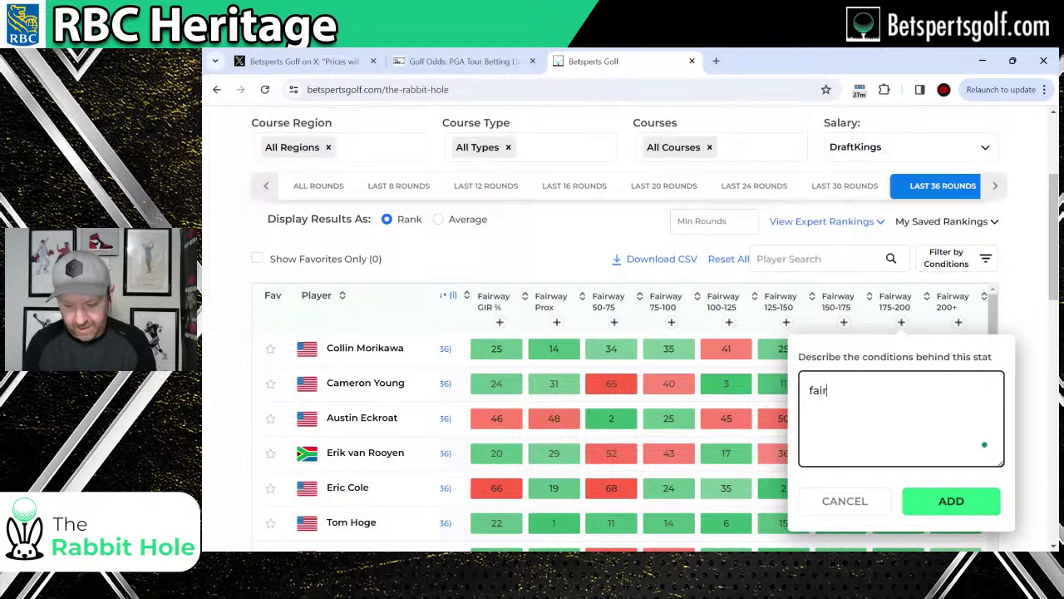
text(way 175-200)
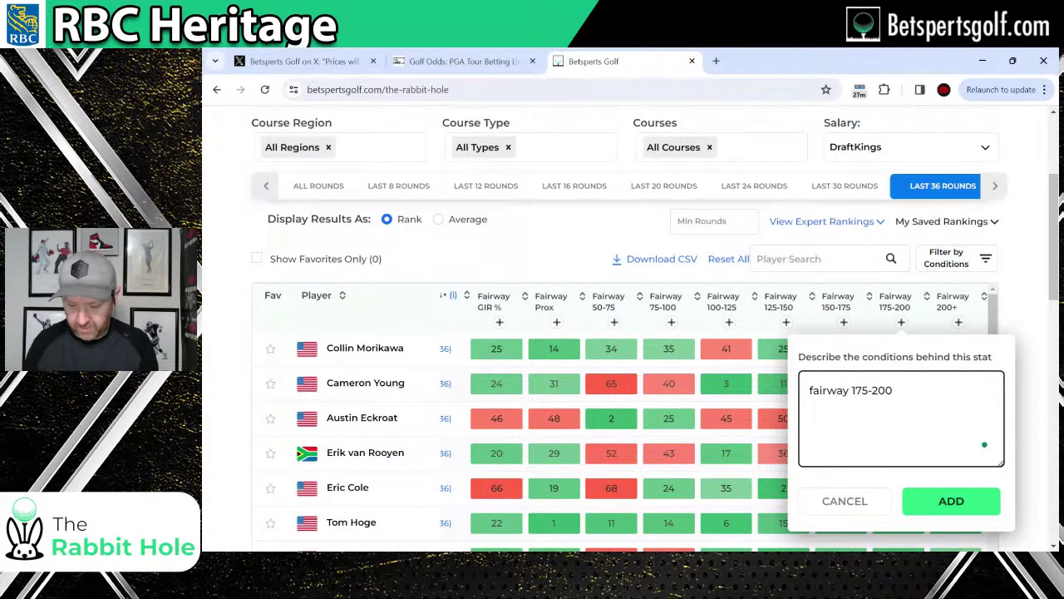
click(951, 501)
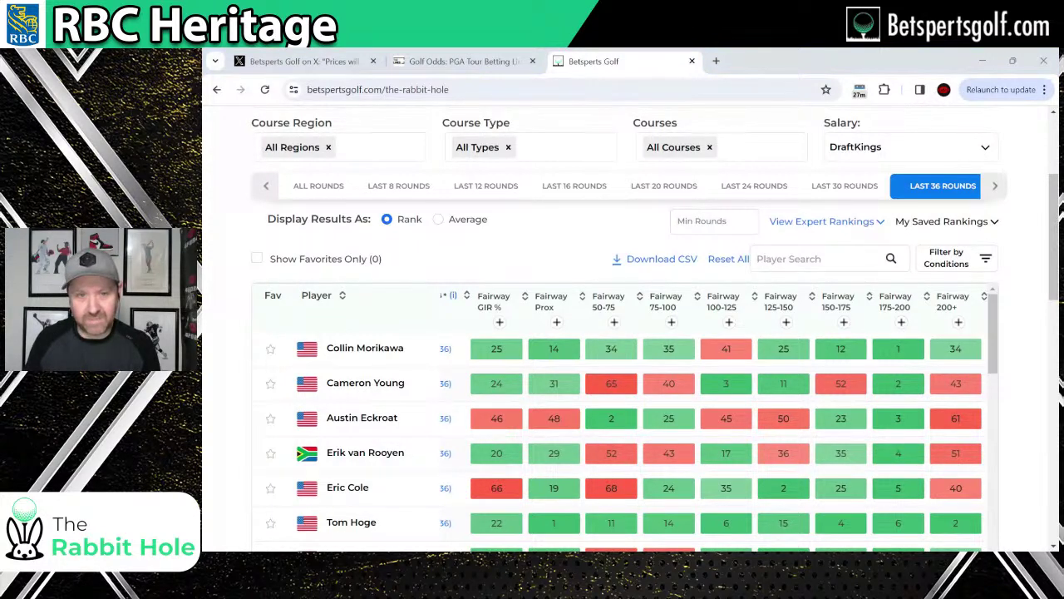
Set the stat view to Around the Green and sort the players by Scrambling % with the best rank first.
scroll(717, 370, up, 2)
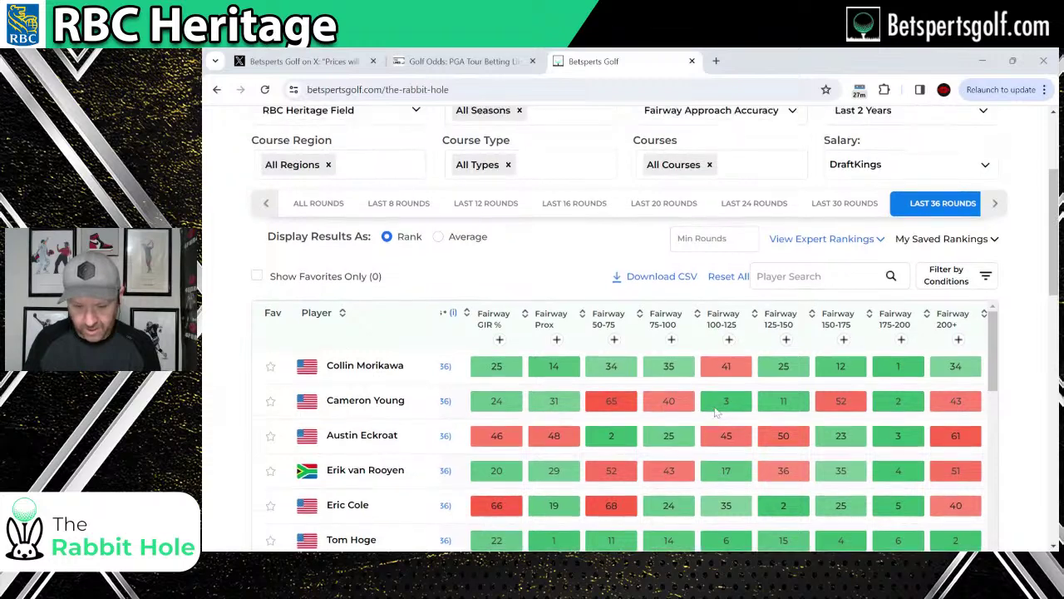
click(696, 237)
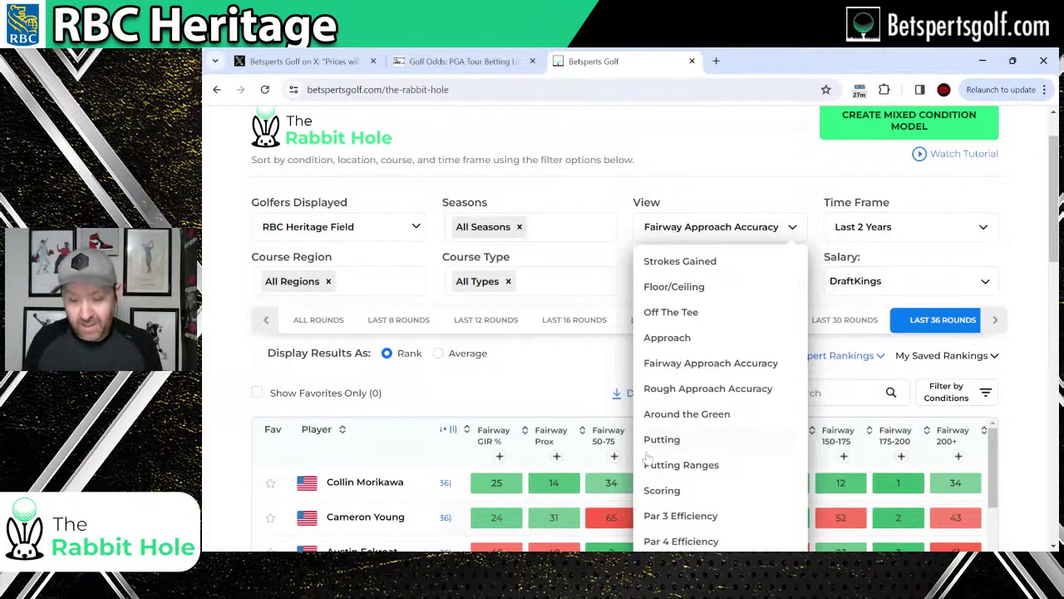
click(721, 413)
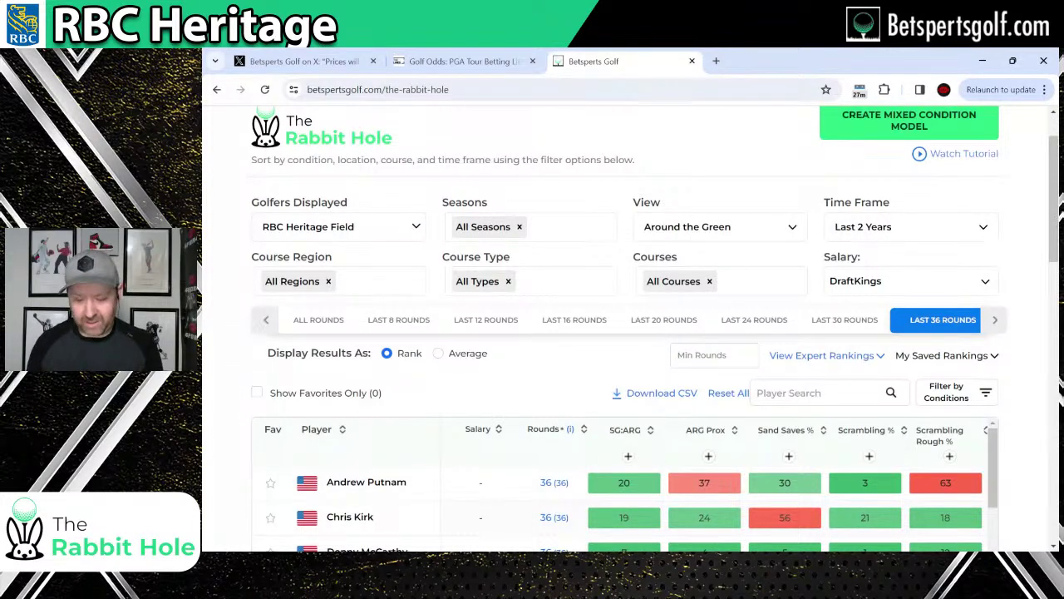
scroll(734, 399, down, 2)
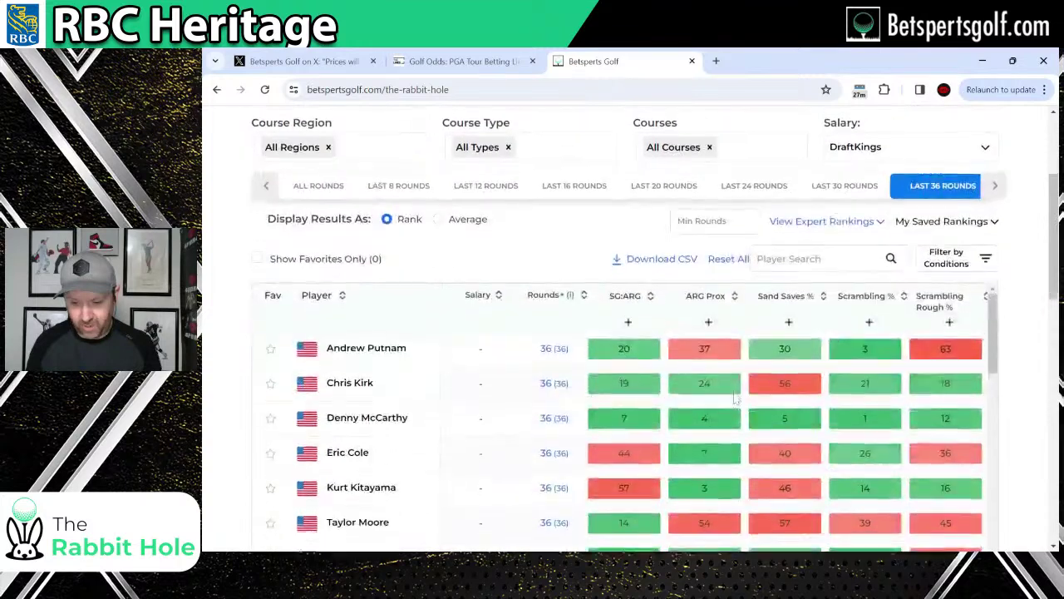
scroll(734, 399, down, 1)
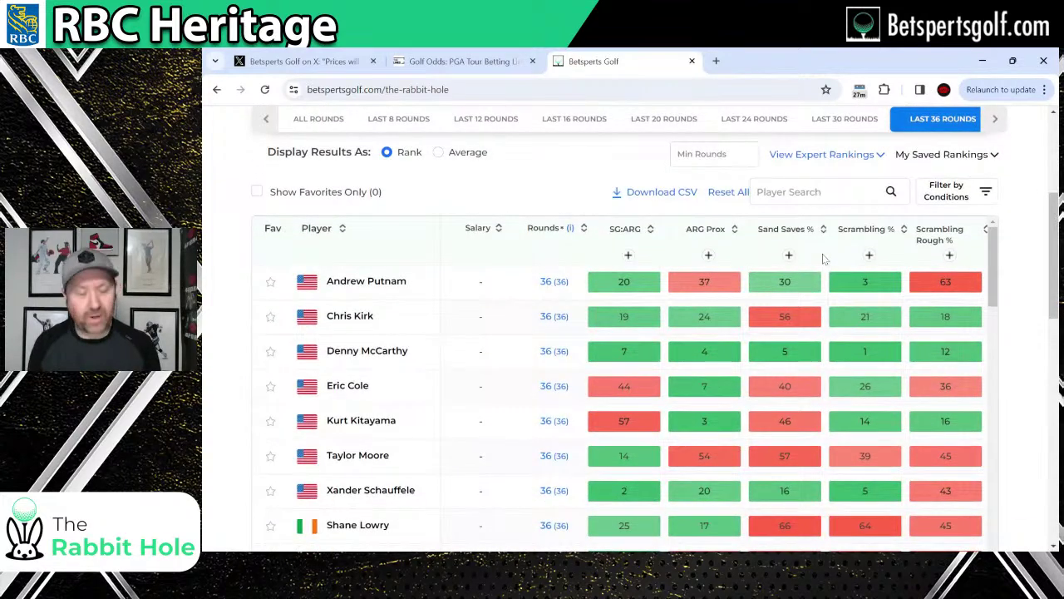
scroll(823, 258, right, 3)
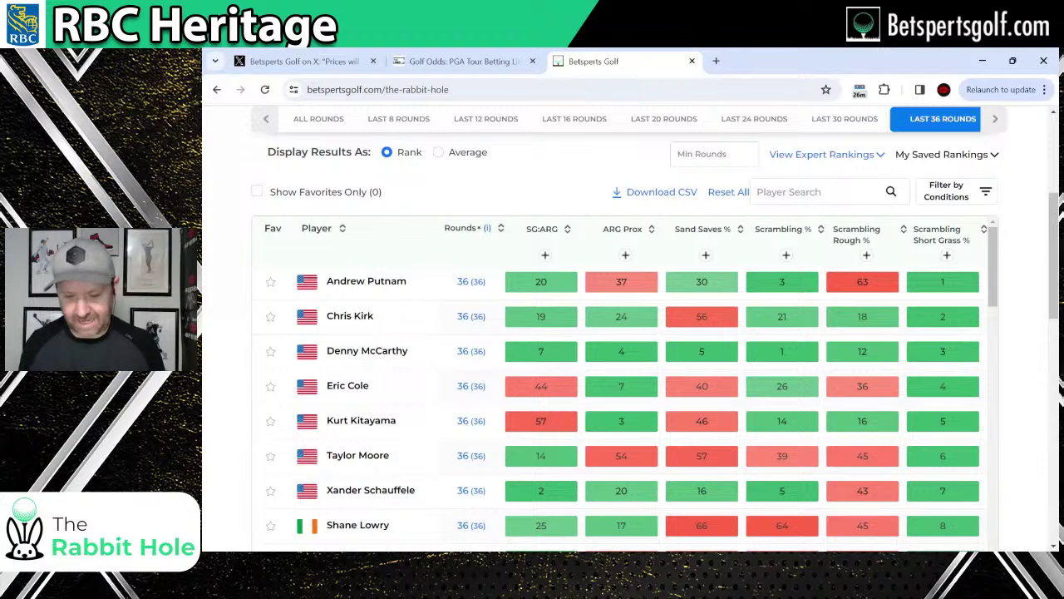
scroll(769, 291, up, 1)
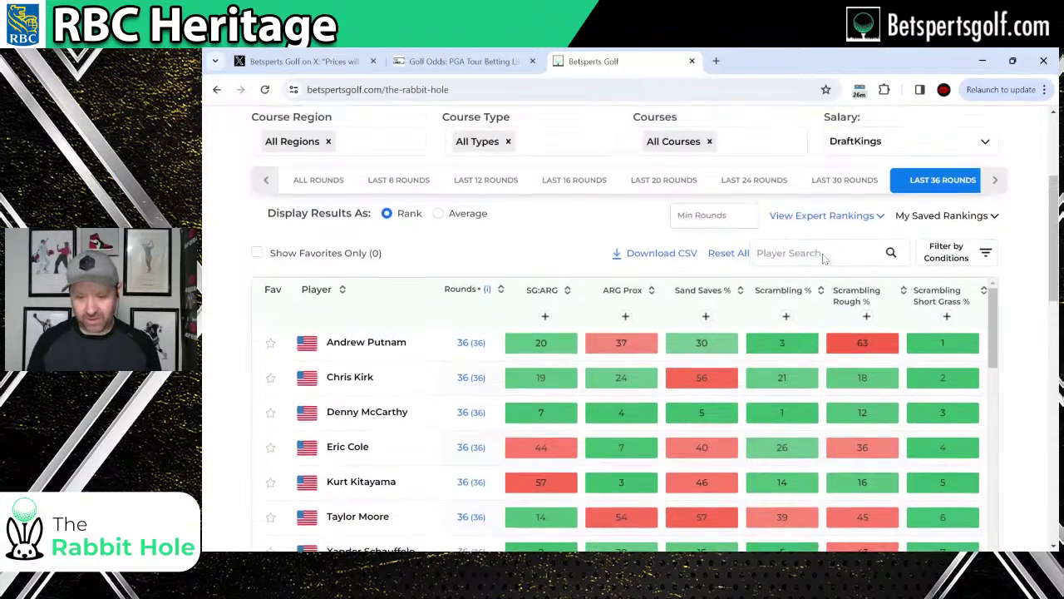
click(779, 295)
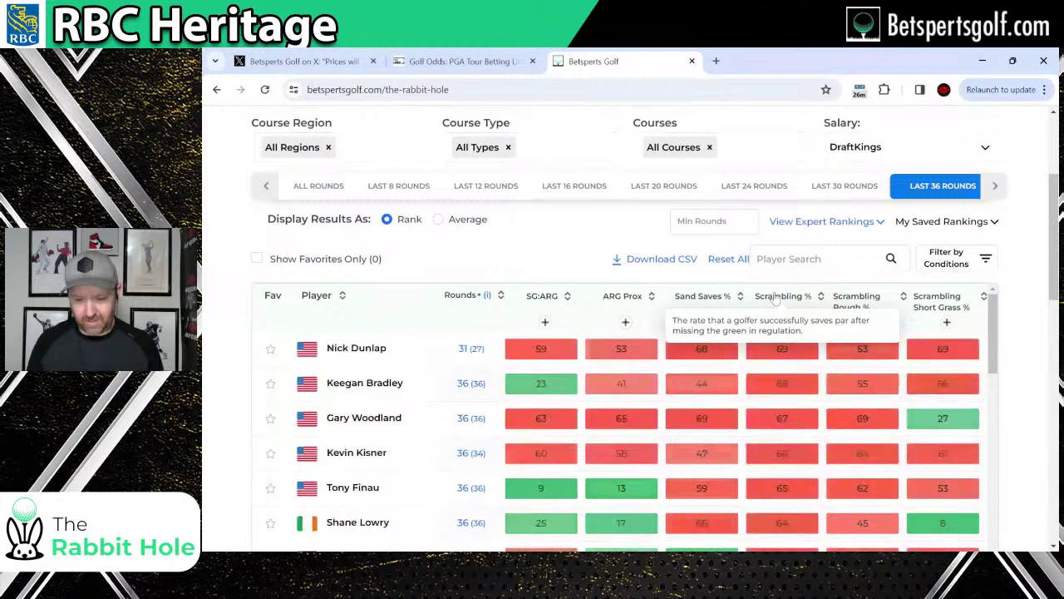
click(779, 296)
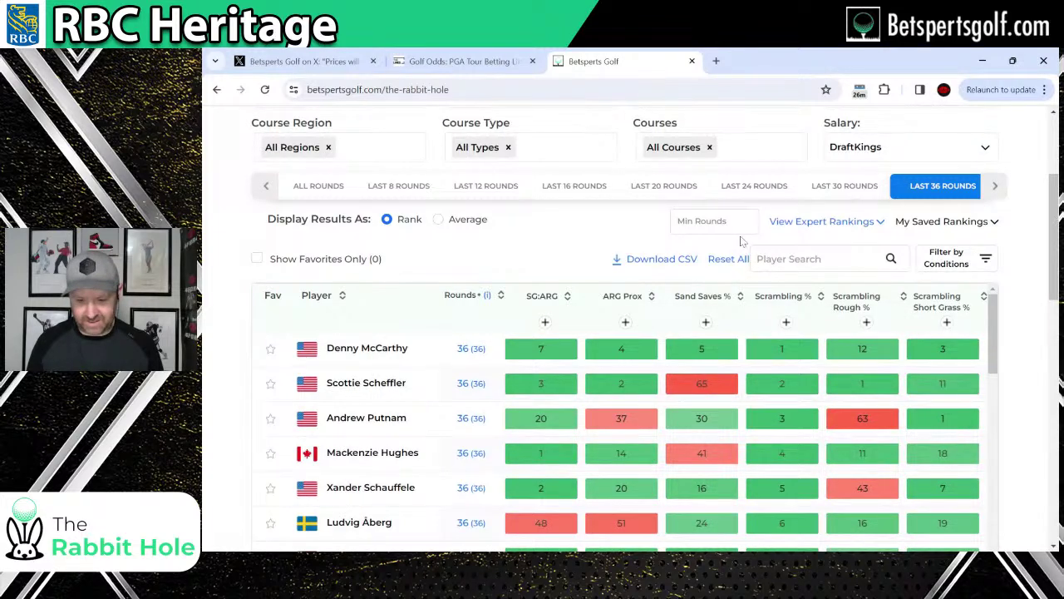
Switch the sample to the last 50 rounds and sort by Scrambling % with the best rank first.
scroll(742, 241, up, 1)
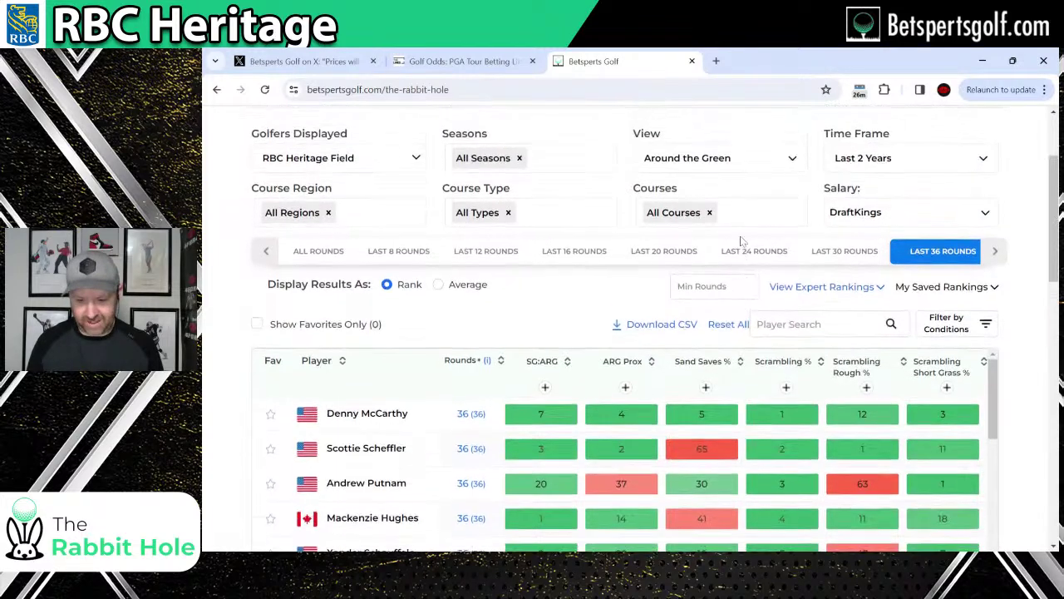
click(994, 252)
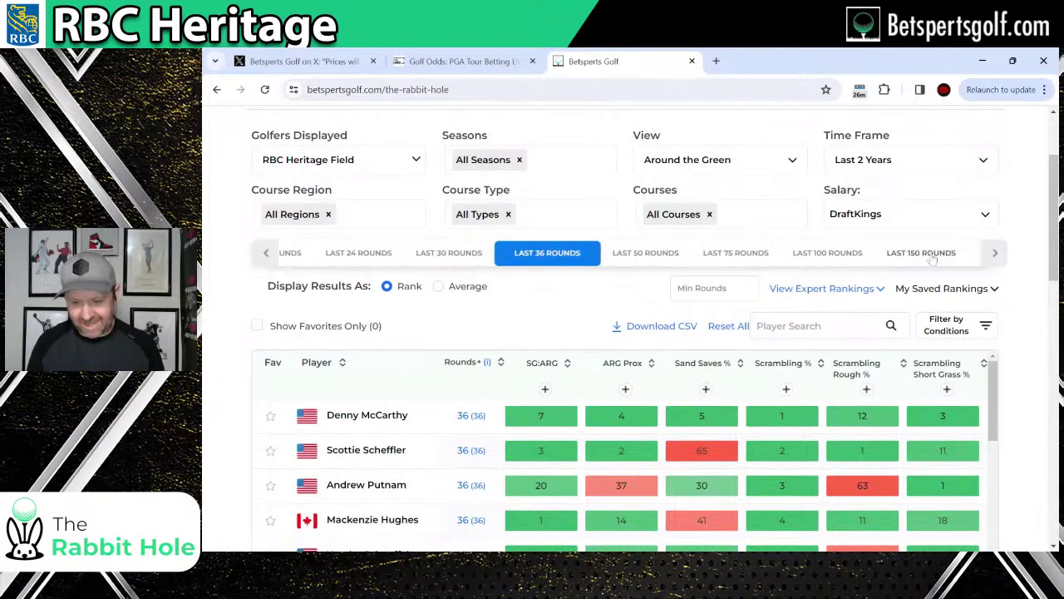
click(640, 253)
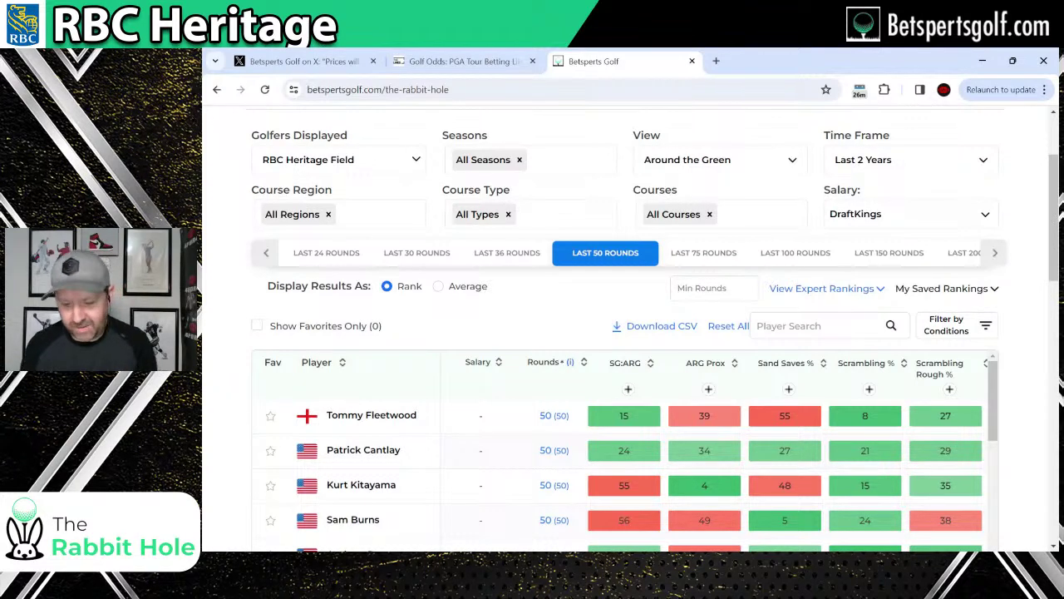
click(880, 371)
click(881, 371)
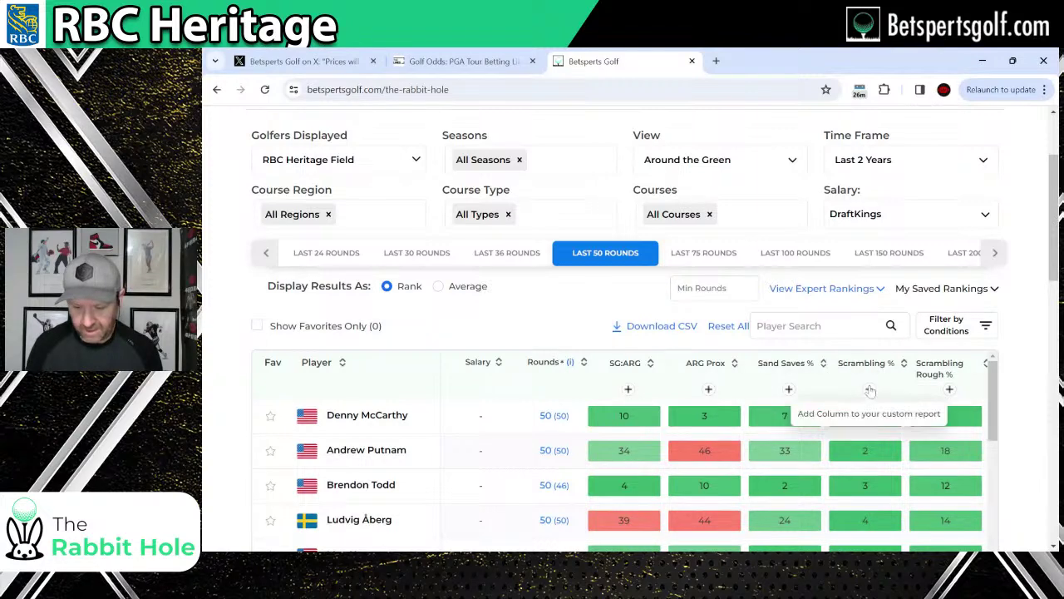
click(869, 389)
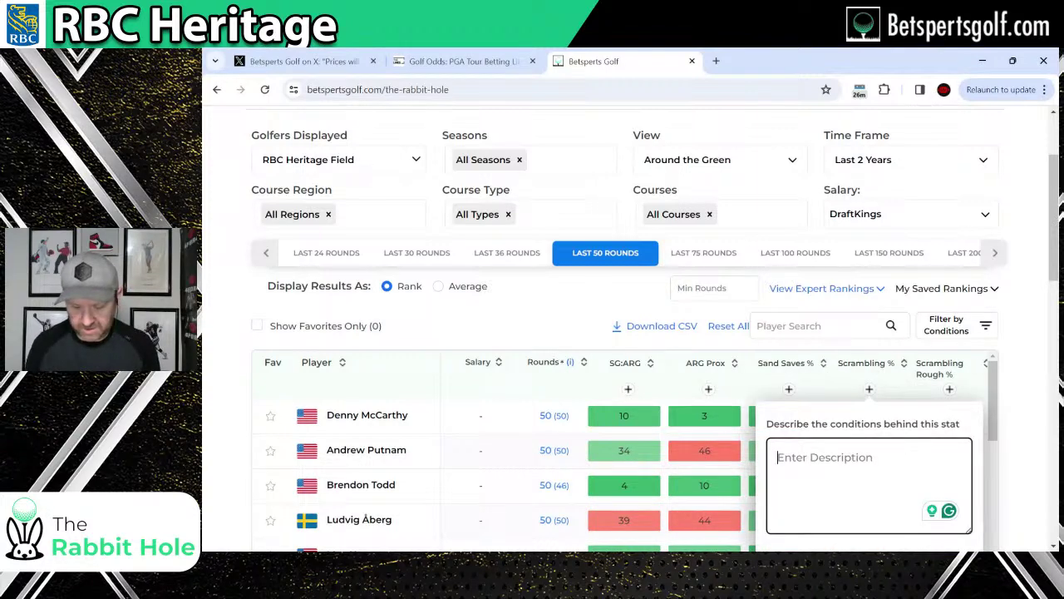
text(Scrambl)
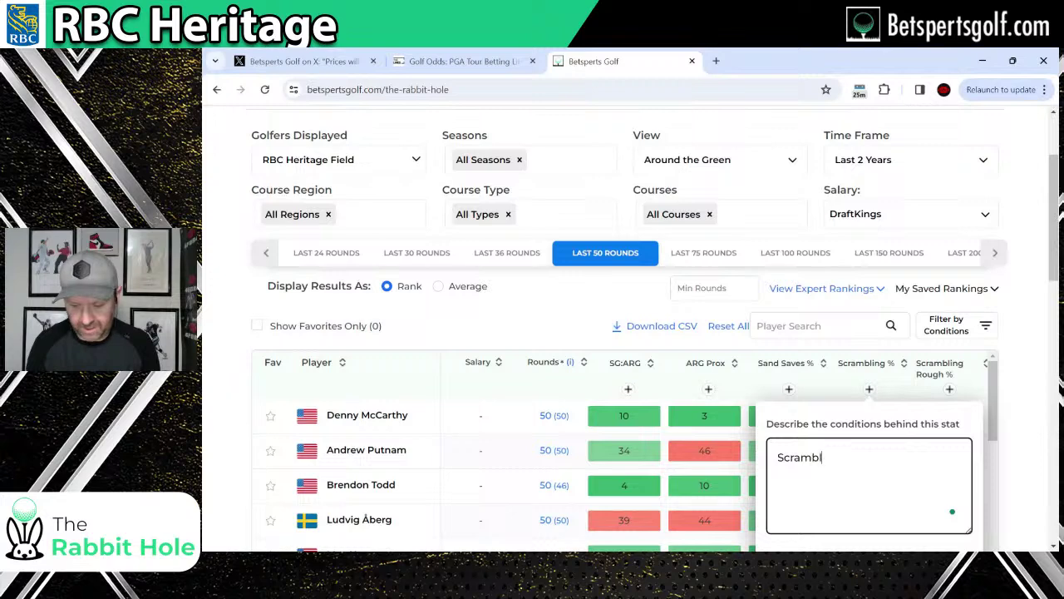
text(ing L50)
scroll(868, 391, down, 2)
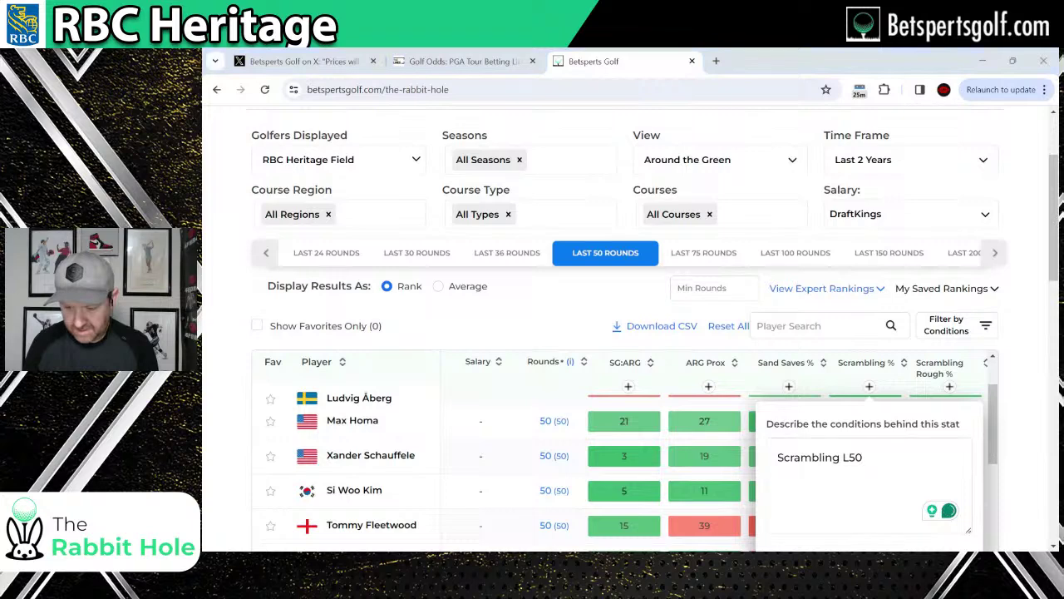
drag(1053, 254, 1053, 306)
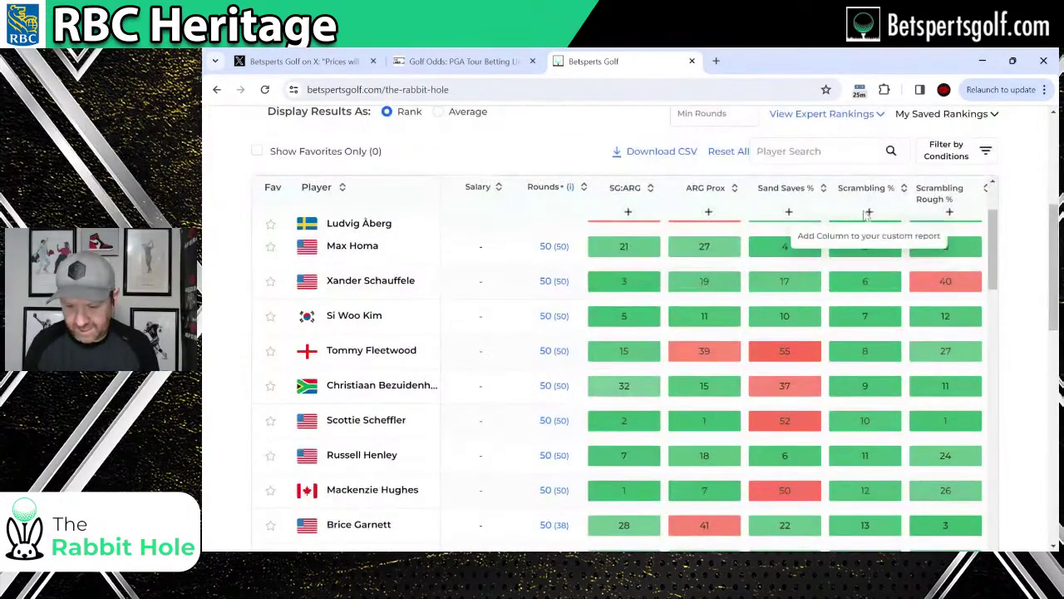
Add the Scrambling % column to the custom report with the description "Scrambling L50".
click(868, 211)
text(Sc)
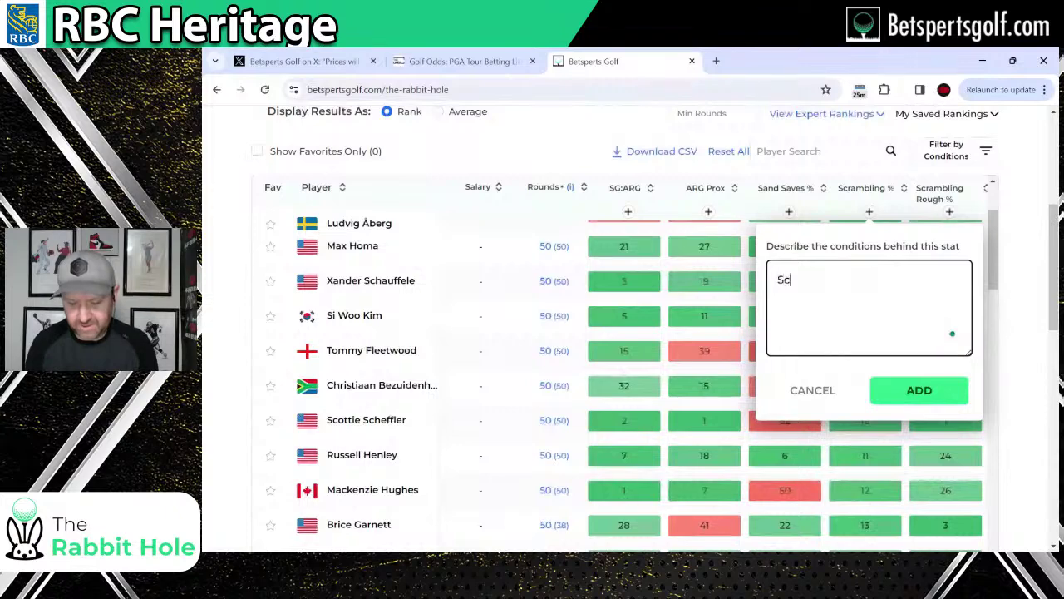
text(ramblin)
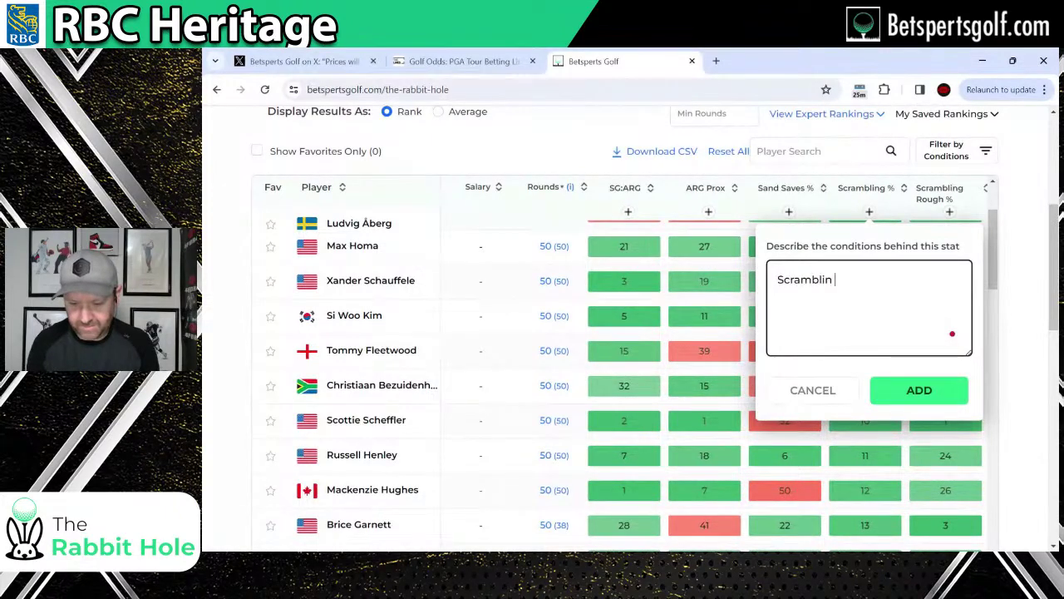
text(g L50)
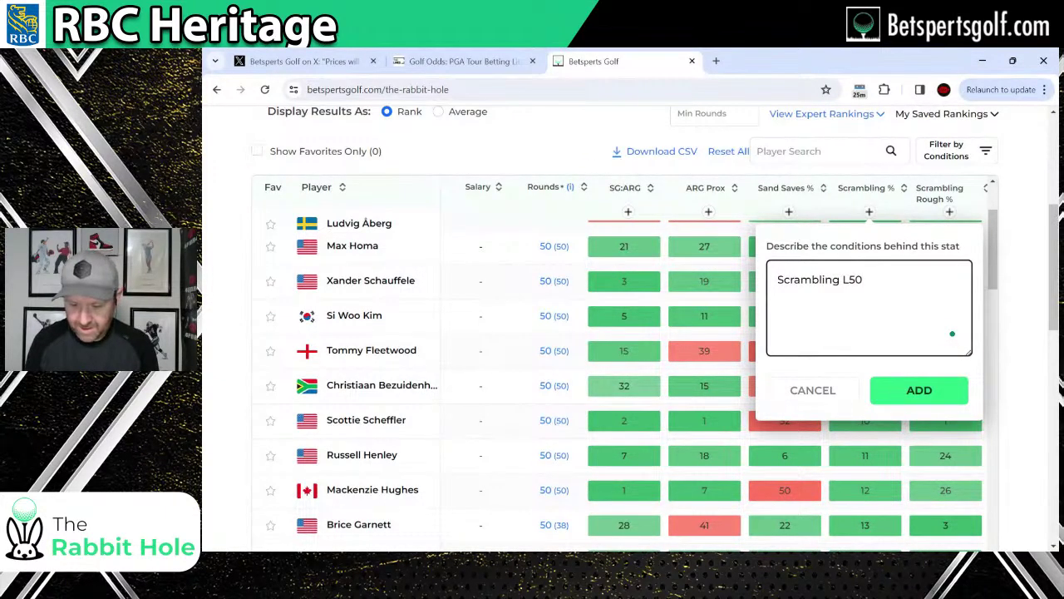
click(919, 387)
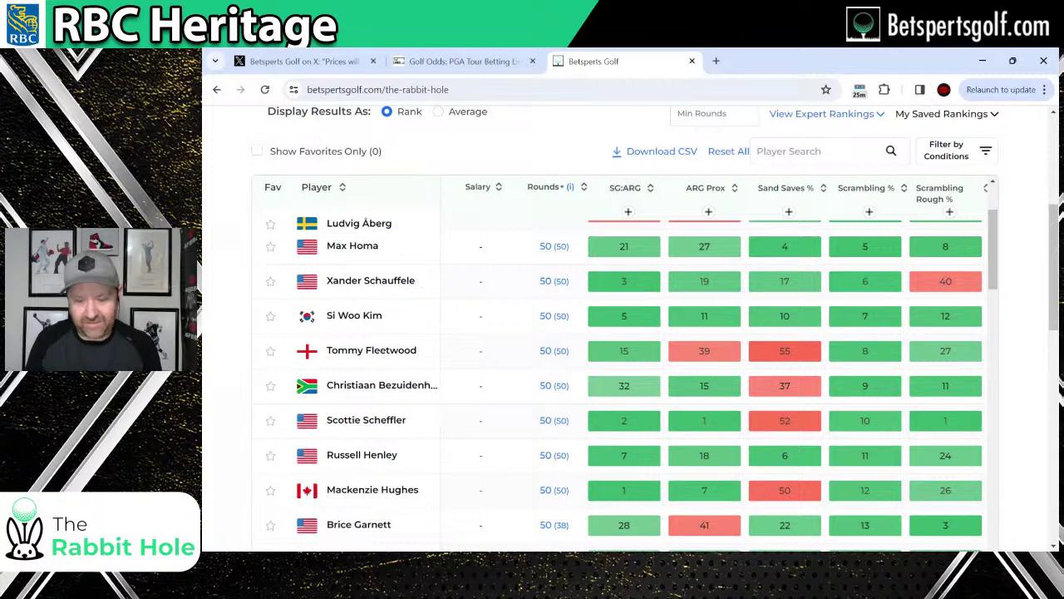
Select Harbour Town Golf Links, TPC Sawgrass and Sedgefield CC in the course filter.
scroll(921, 424, up, 3)
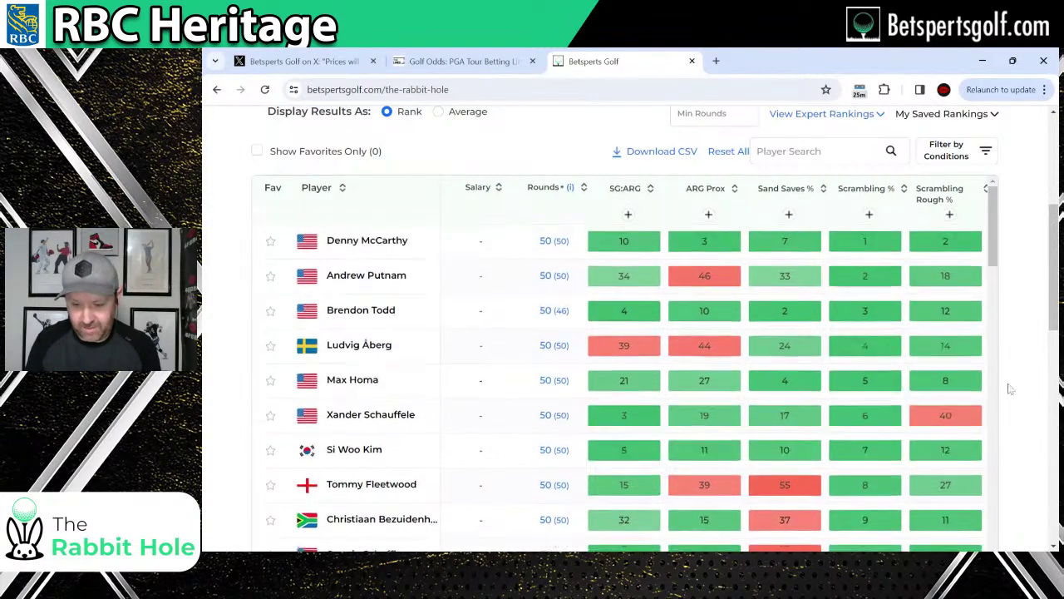
scroll(952, 399, up, 3)
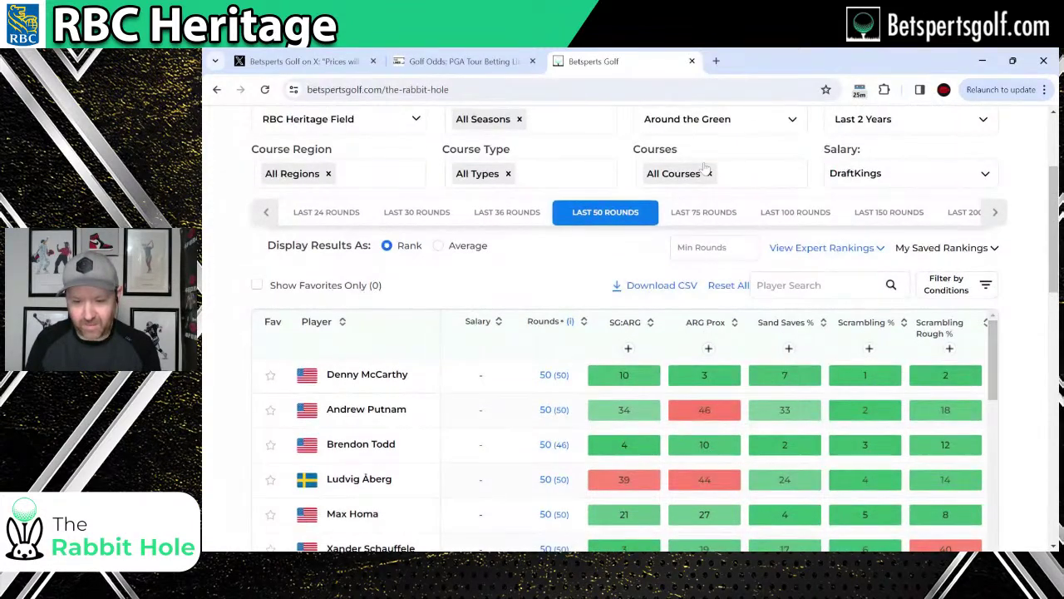
click(736, 176)
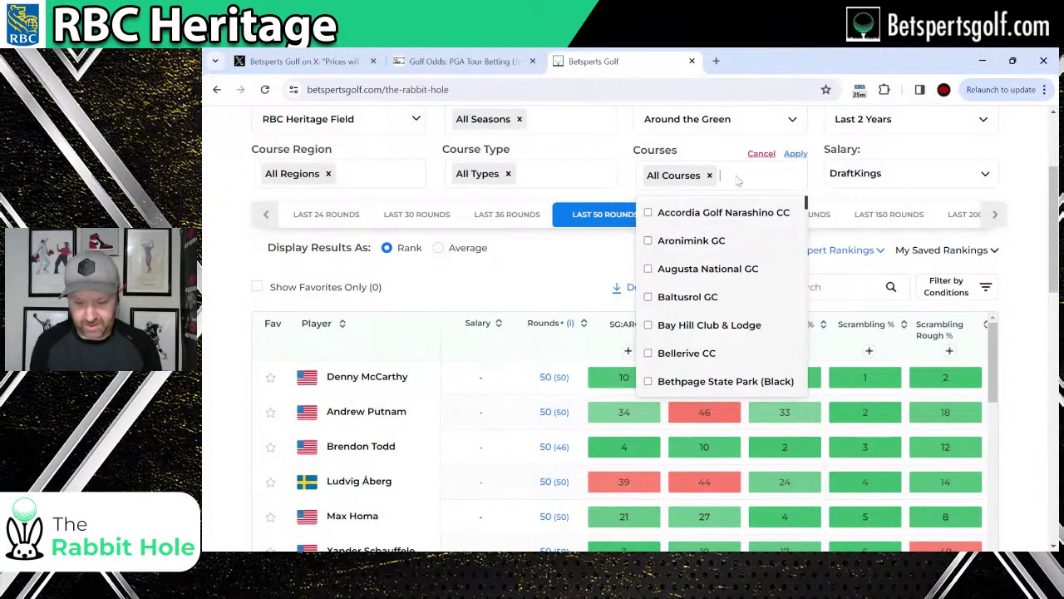
text(har)
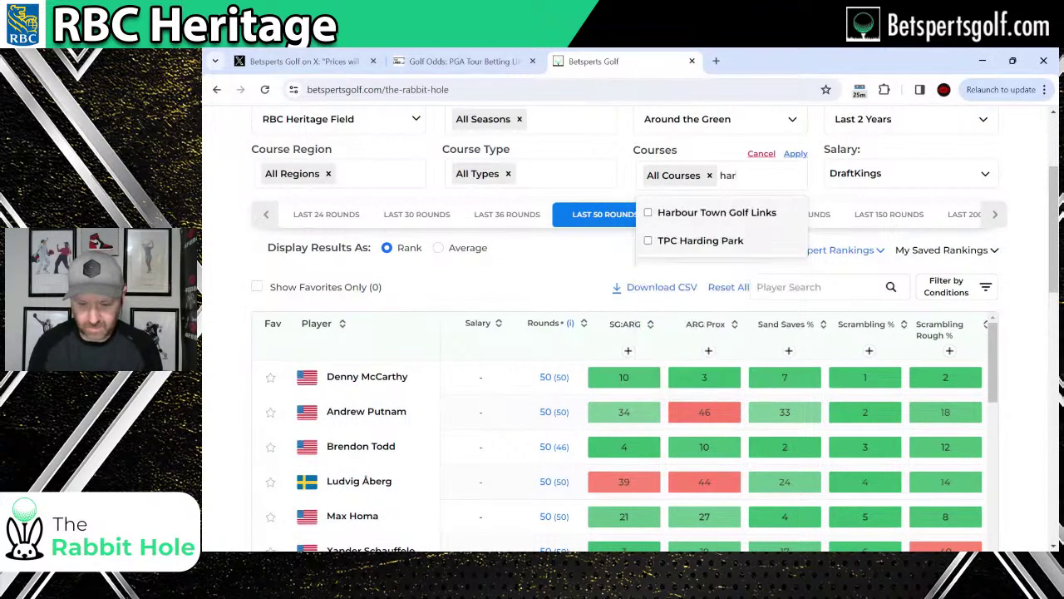
click(717, 217)
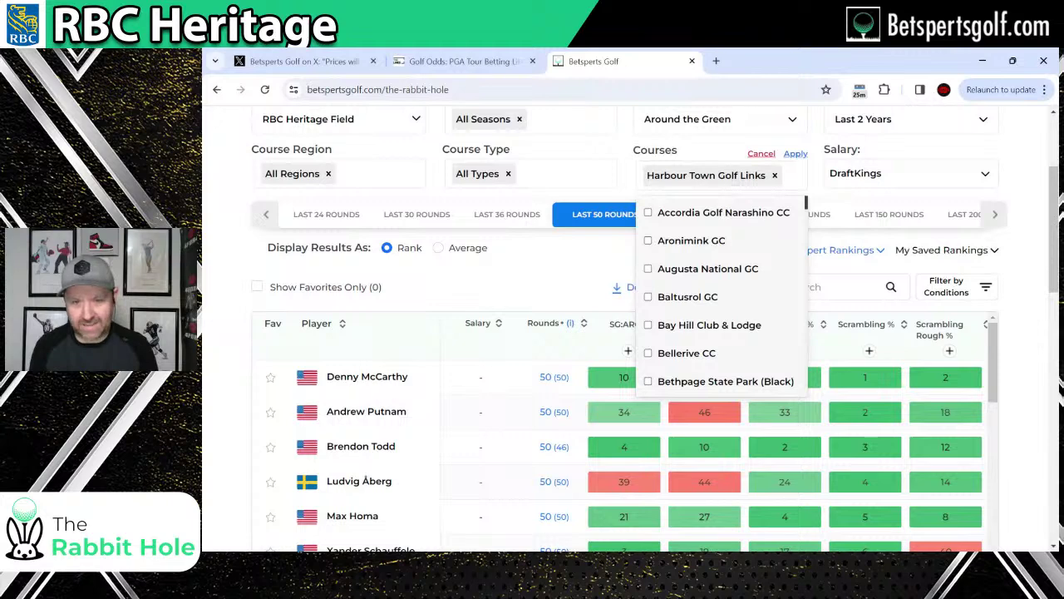
text(saw)
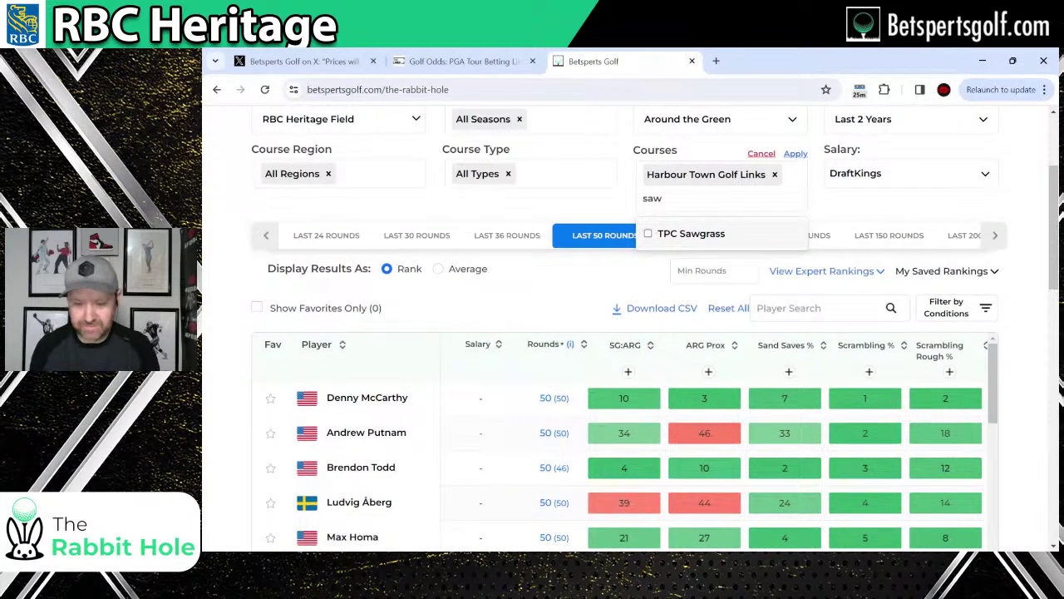
click(737, 232)
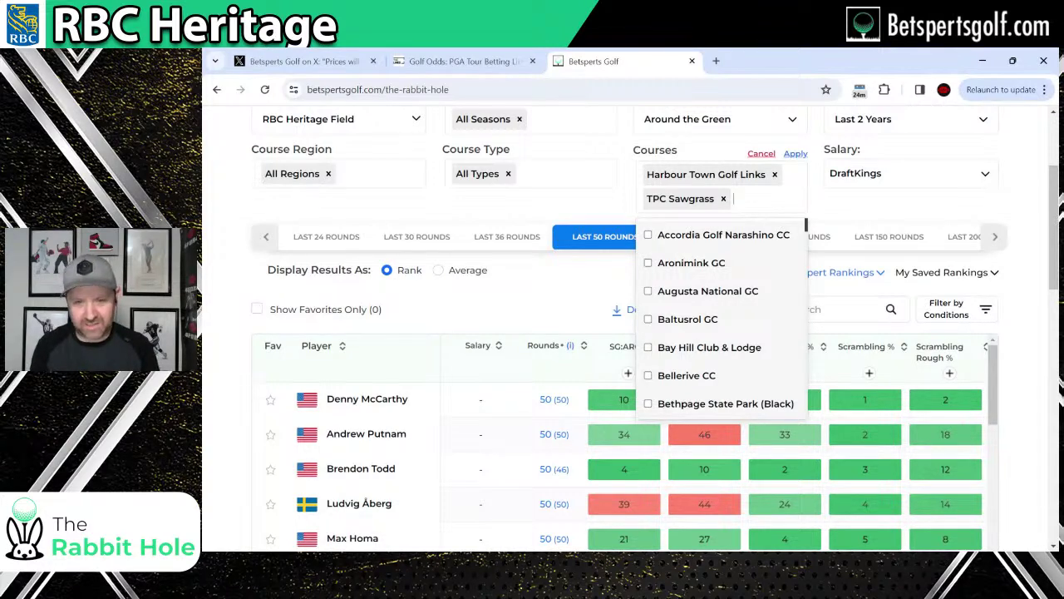
text(sed)
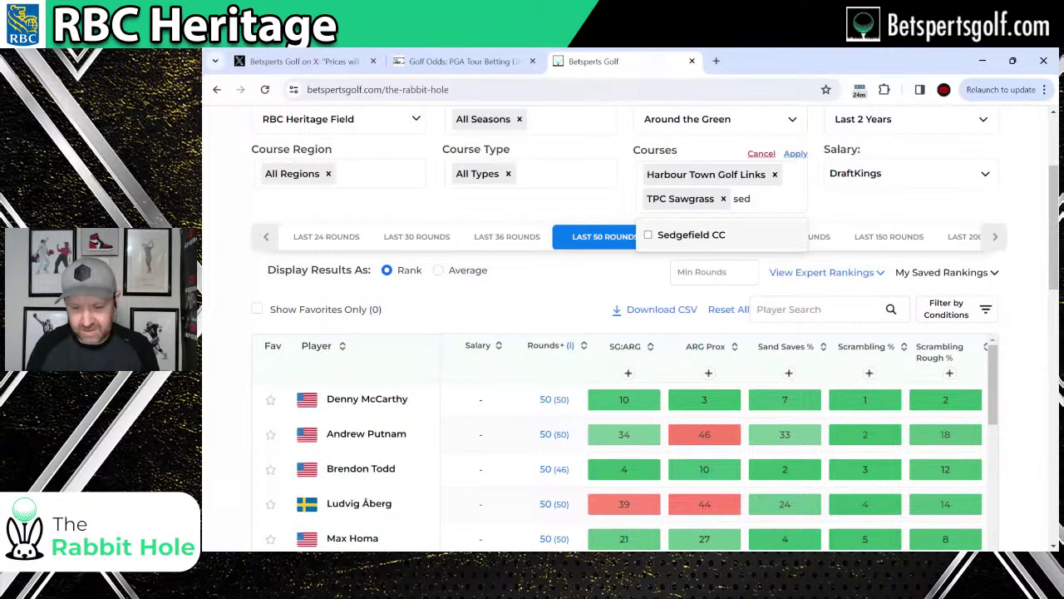
click(754, 245)
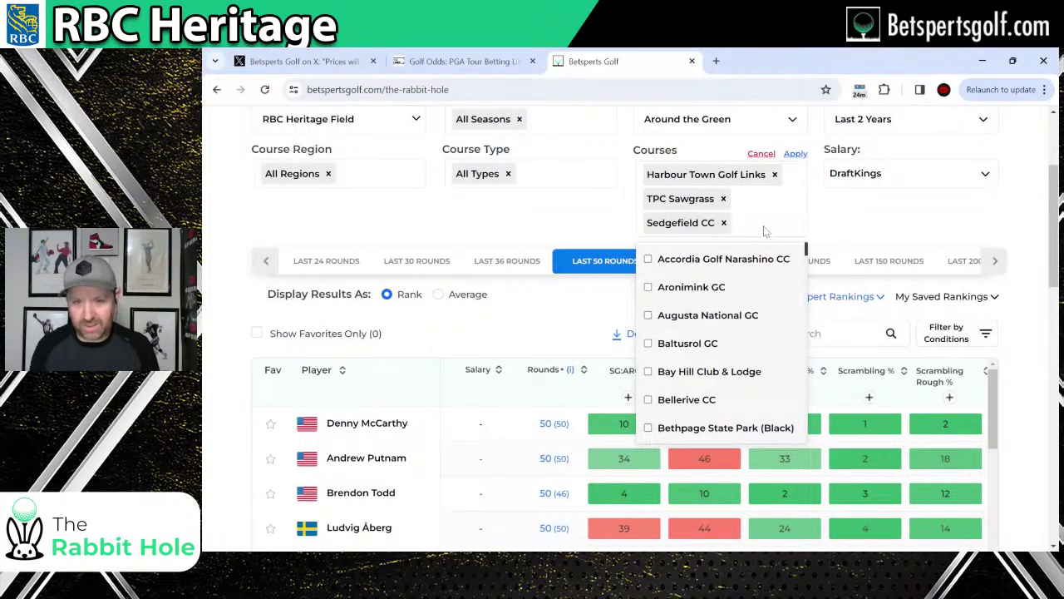
Add Colonial CC, Sea Island Resort (Seaside) and Waialae CC to the course filter and apply the selection.
text(col)
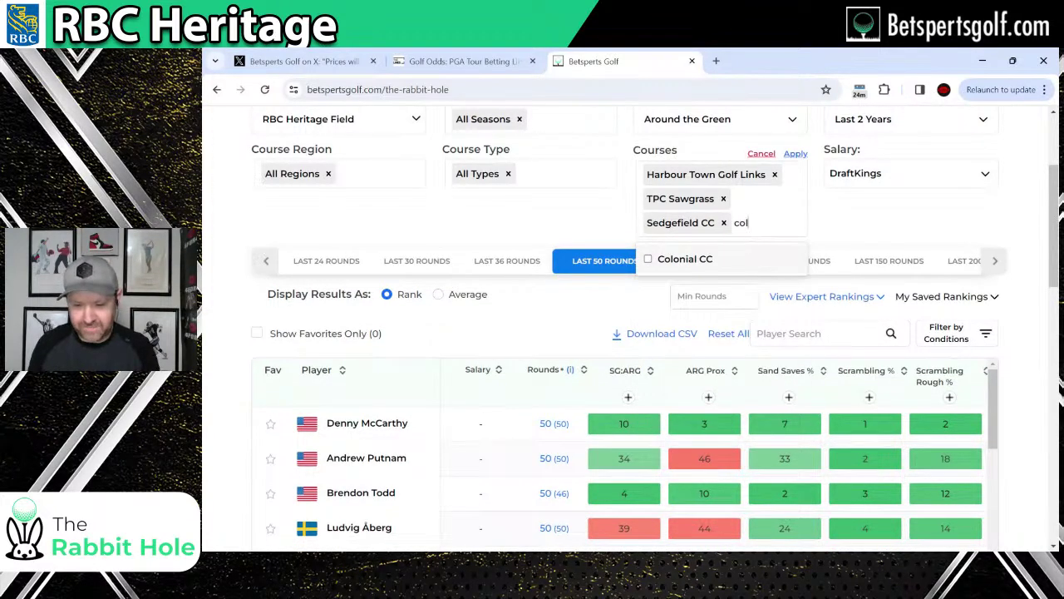
click(723, 259)
text(sea)
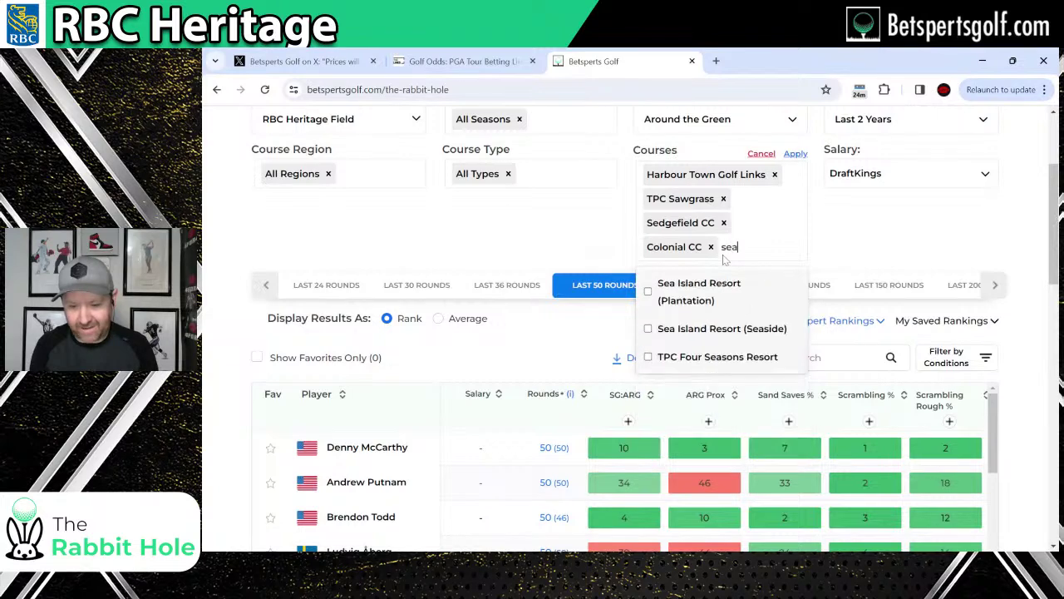
click(669, 332)
text(wai)
click(675, 330)
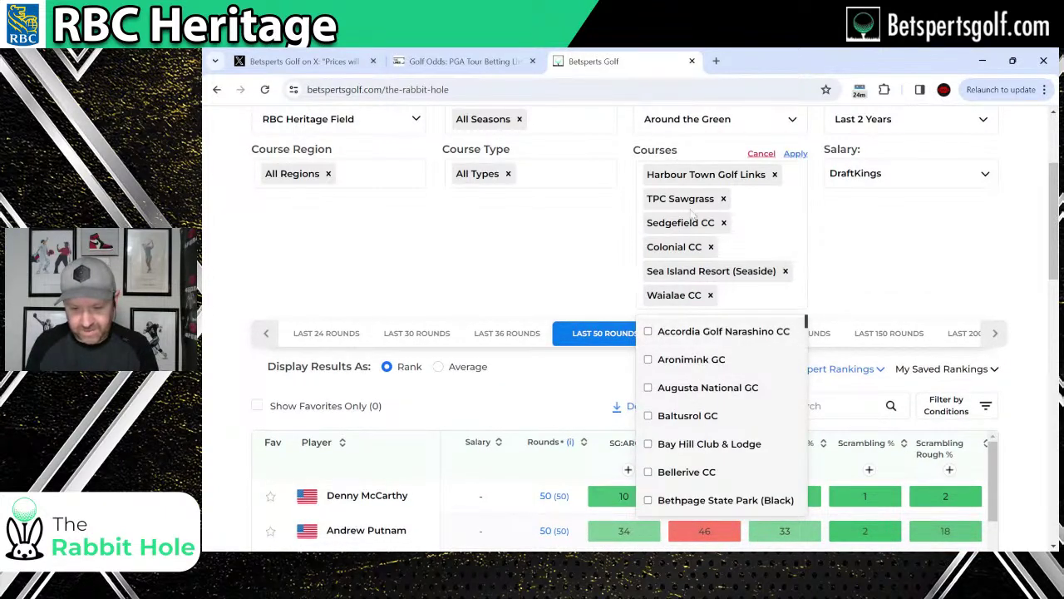
click(796, 154)
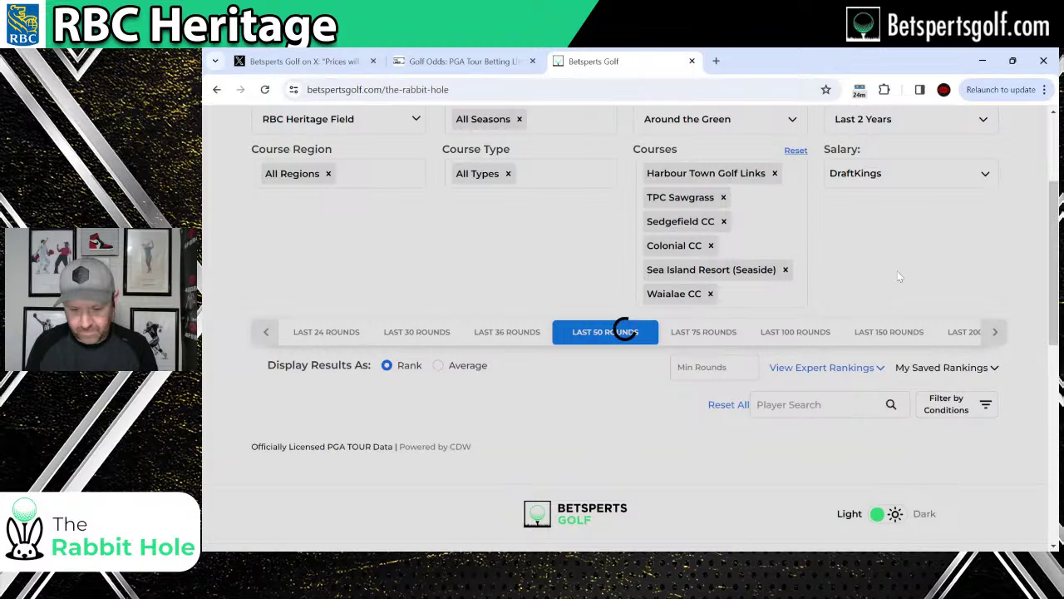
Extend the time frame of the comparable-course stats to Last 3 Years.
scroll(849, 283, up, 1)
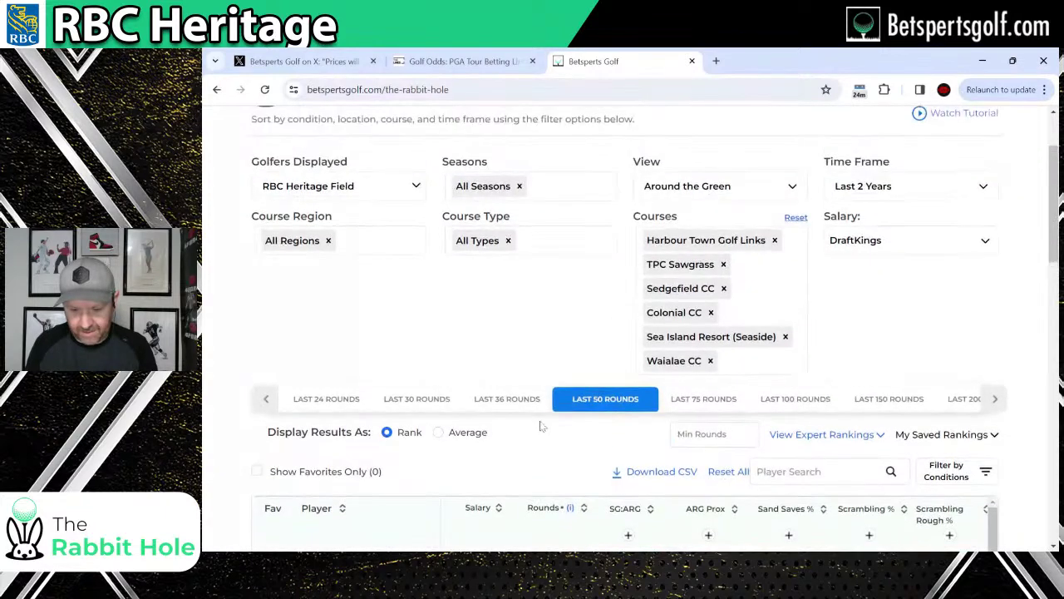
click(892, 183)
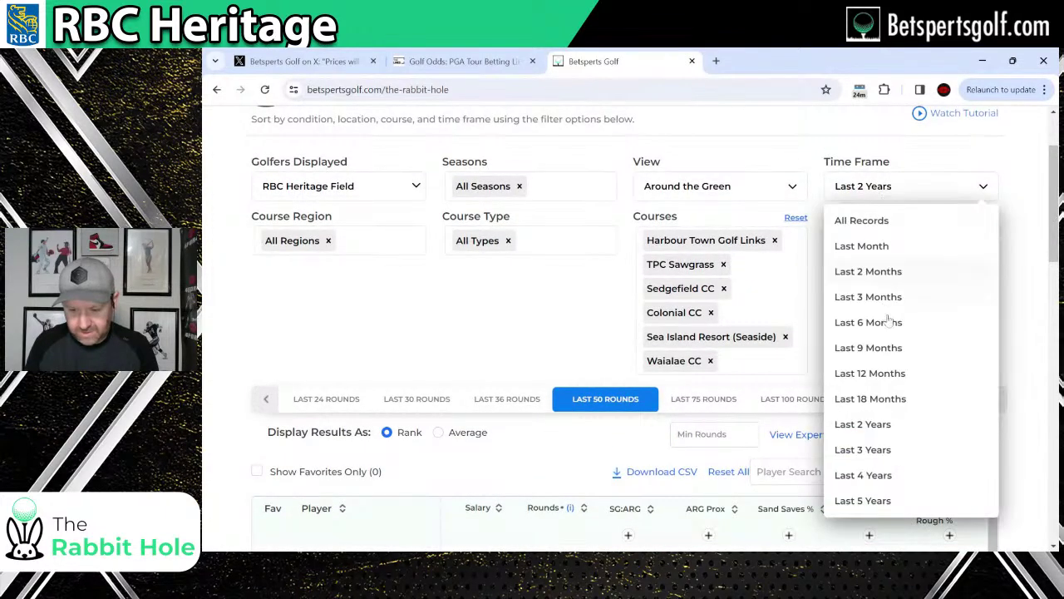
click(886, 450)
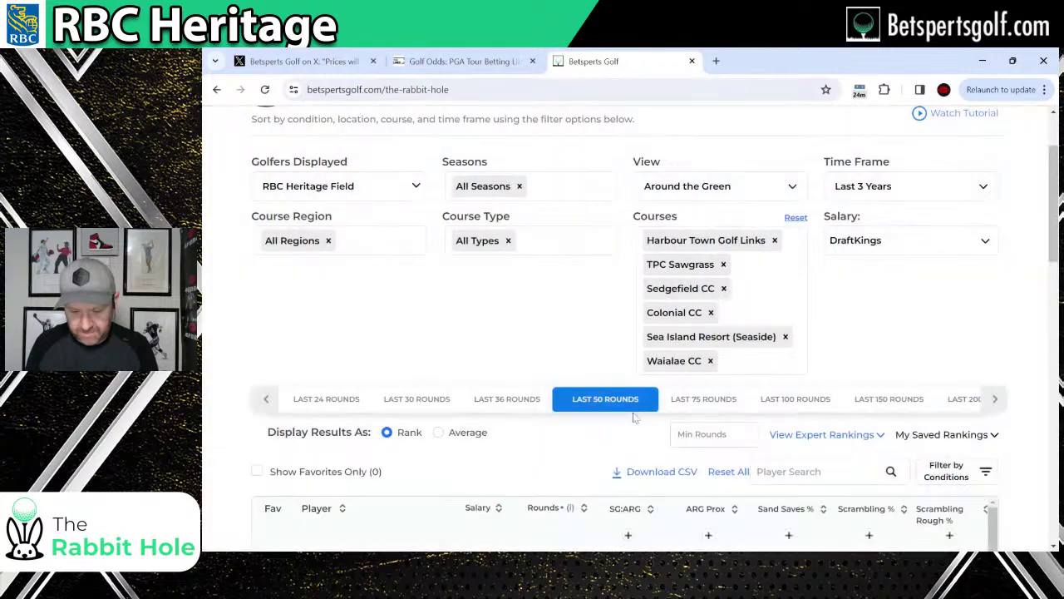
scroll(620, 341, down, 2)
scroll(624, 332, down, 1)
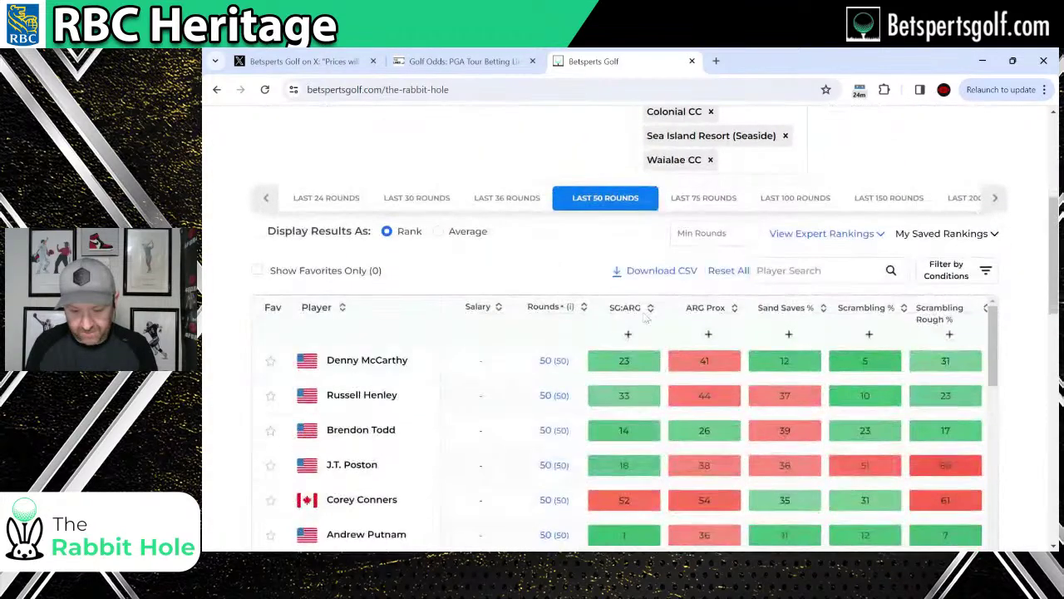
Set the stat view to Strokes Gained and sort the players by SG:T2G with the best rank first.
scroll(737, 231, up, 1)
scroll(738, 231, up, 1)
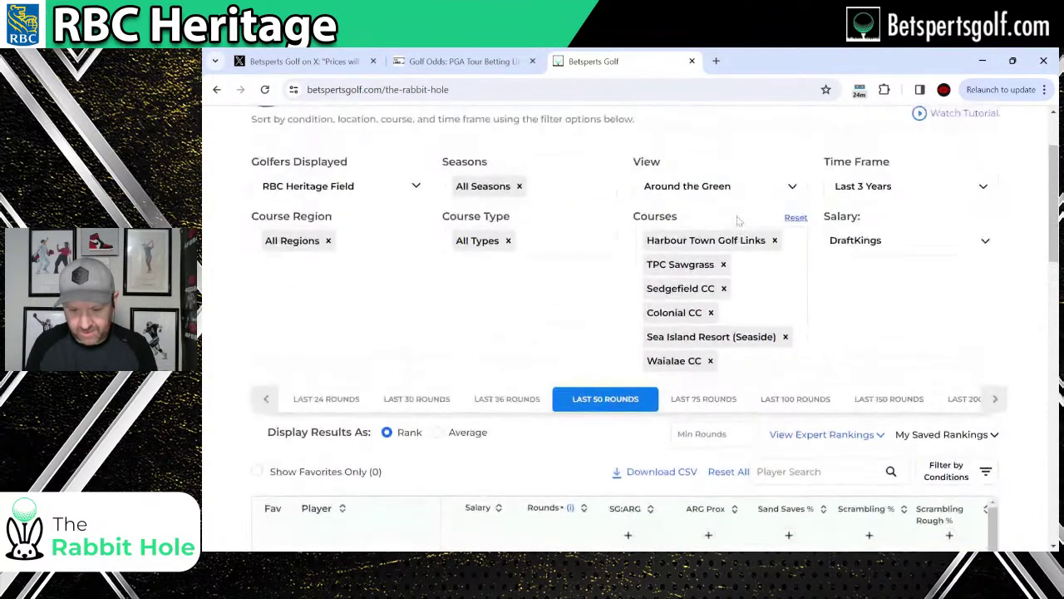
click(738, 190)
click(716, 223)
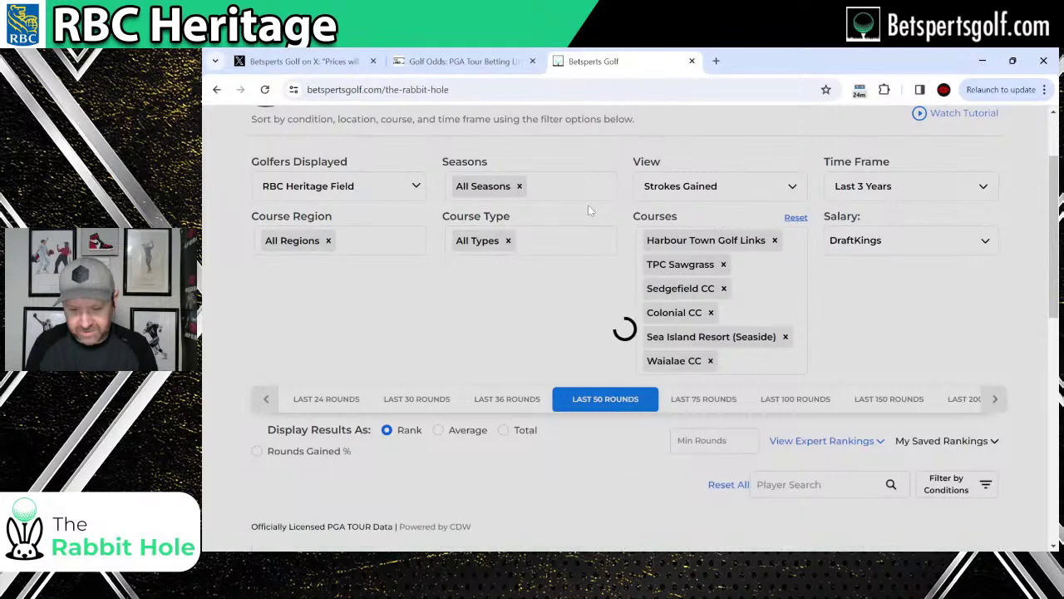
scroll(685, 322, down, 2)
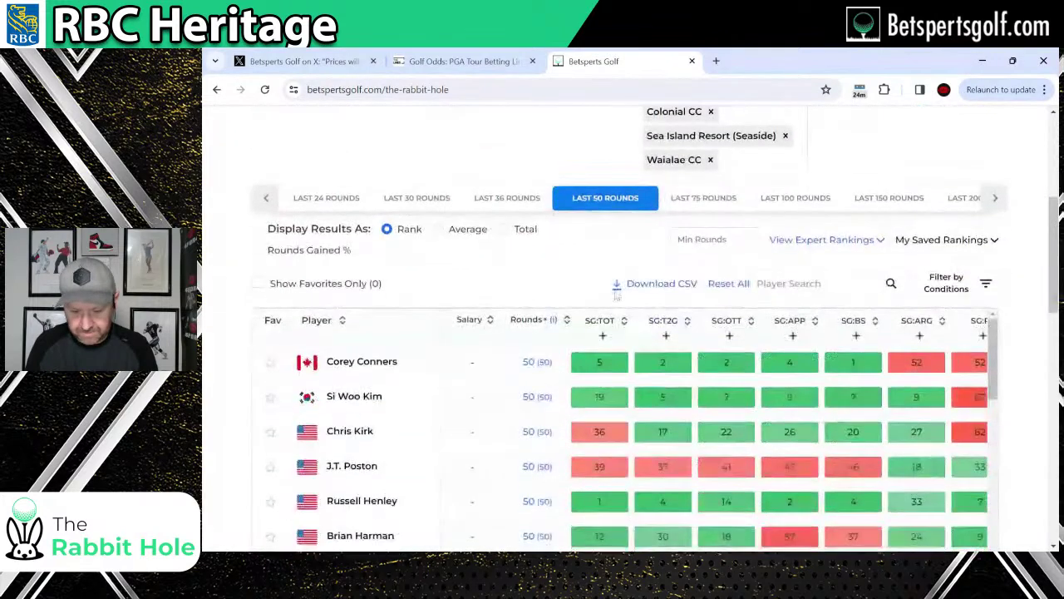
click(684, 322)
click(684, 322)
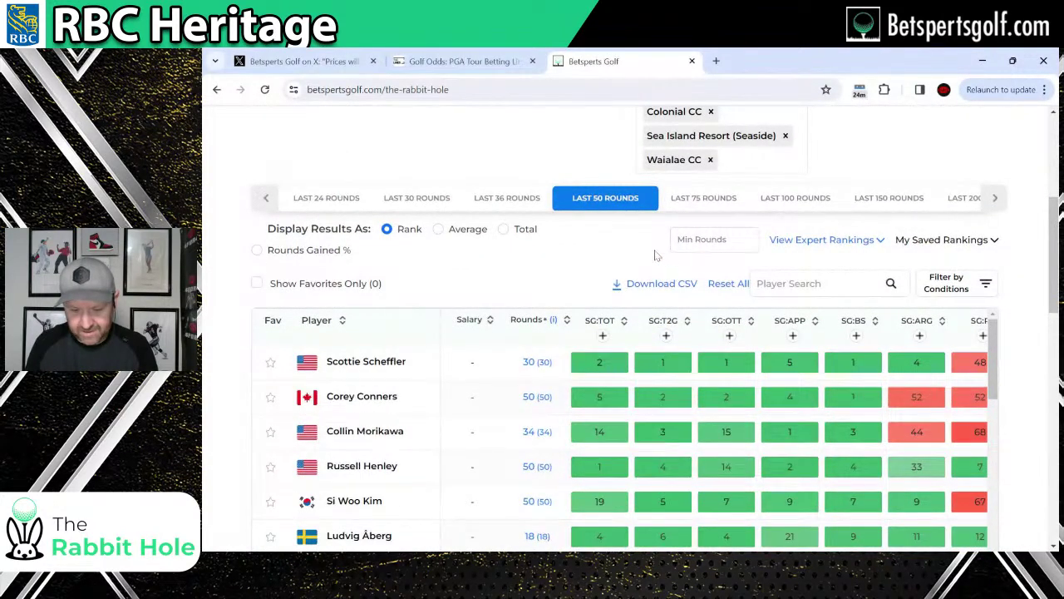
Review the SG:T2G ranking and add that column to the custom report with the description "Comp Course".
scroll(649, 258, down, 1)
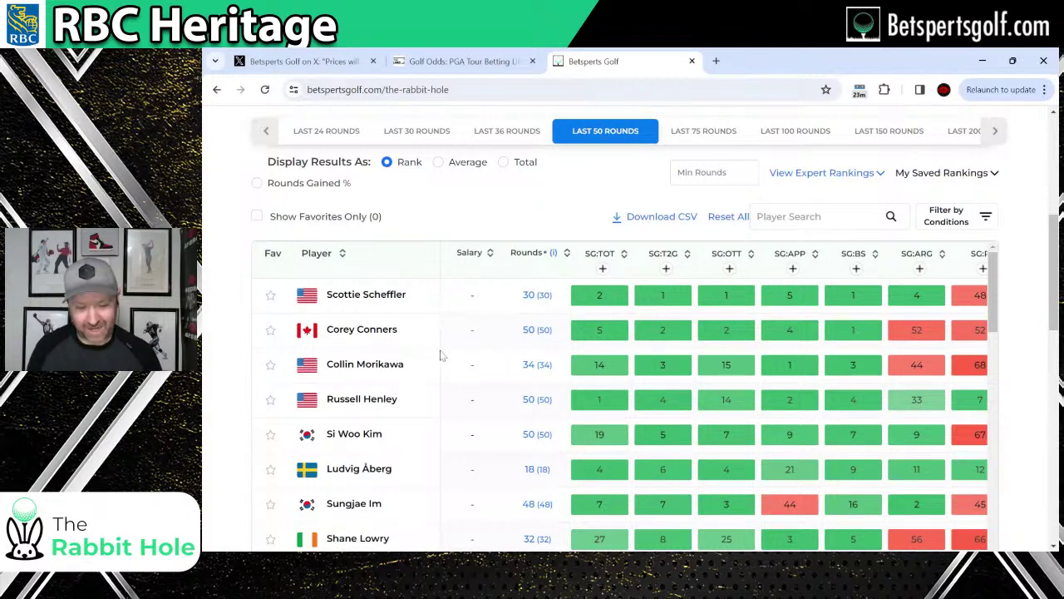
scroll(490, 390, down, 2)
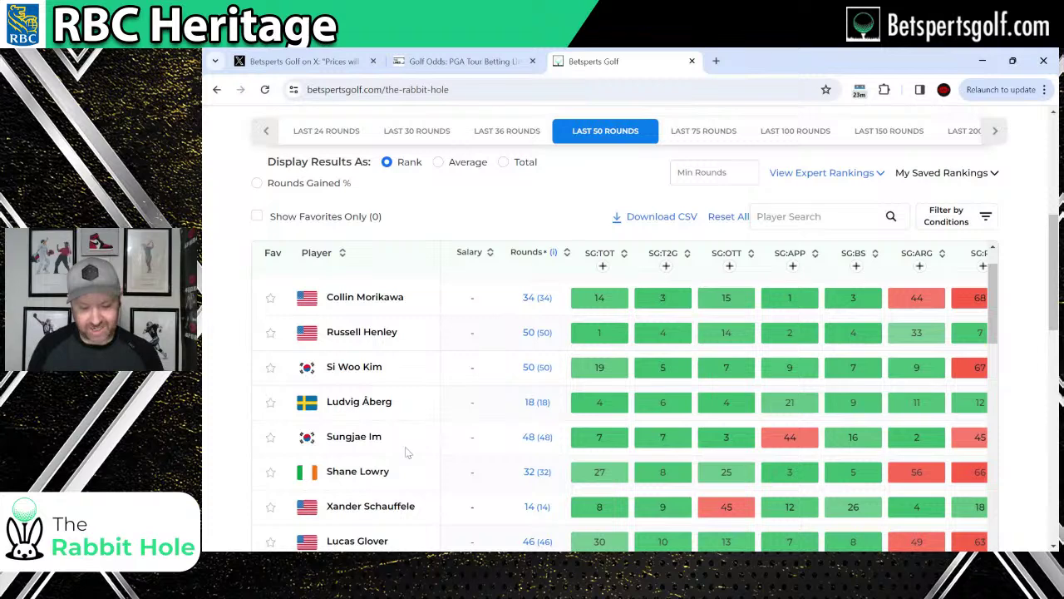
scroll(426, 465, down, 2)
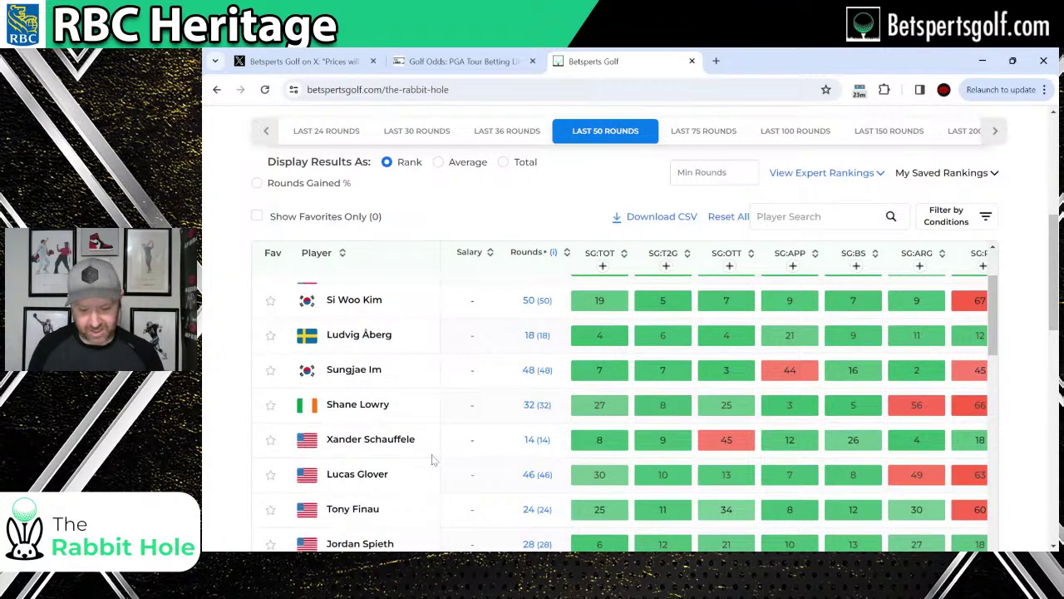
scroll(439, 457, down, 2)
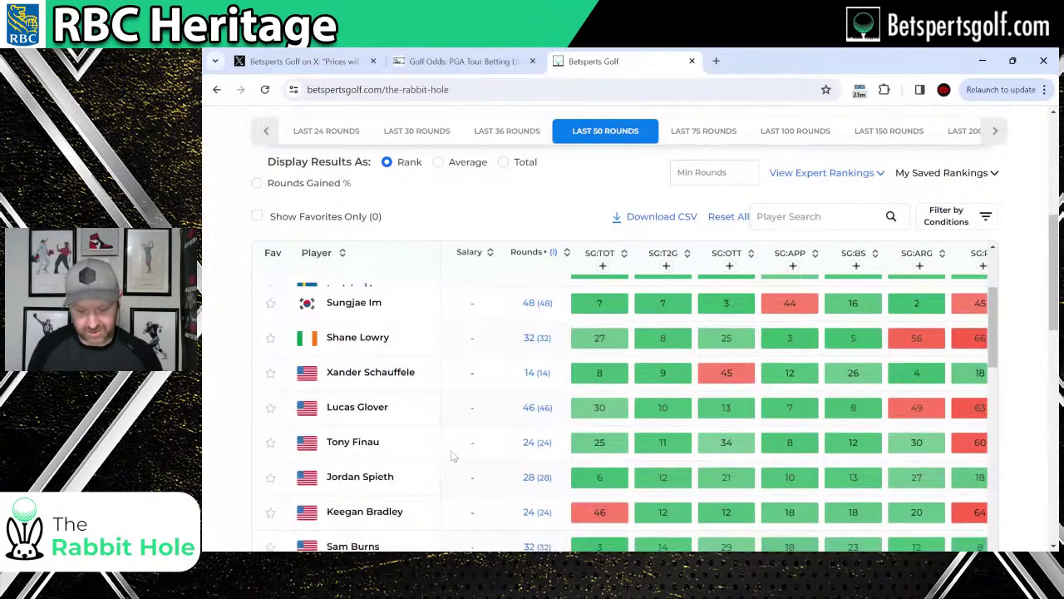
scroll(460, 442, up, 4)
scroll(463, 443, up, 2)
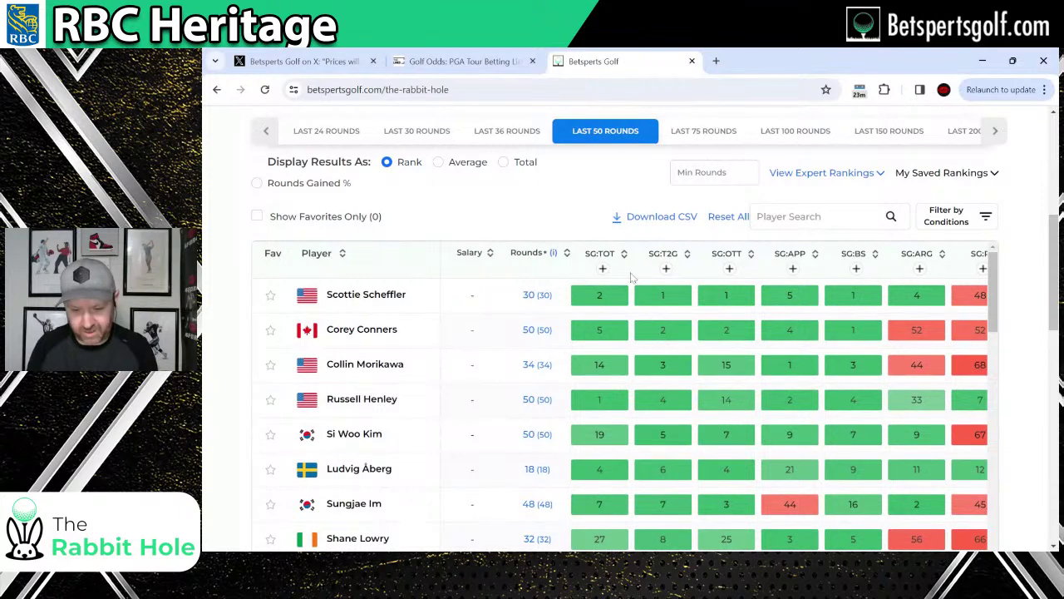
click(666, 268)
text(Comp Course)
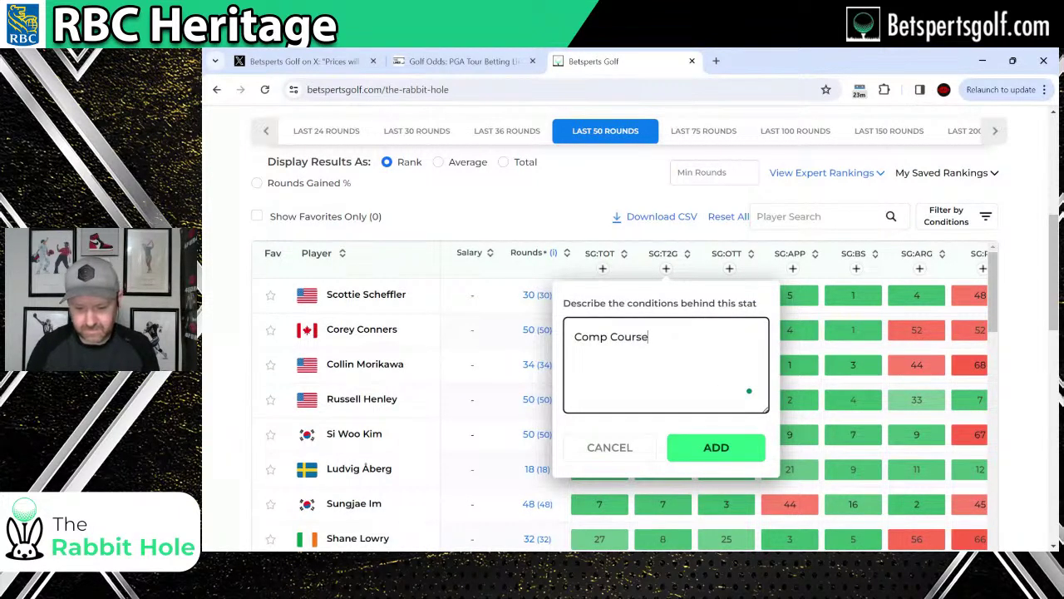
click(737, 449)
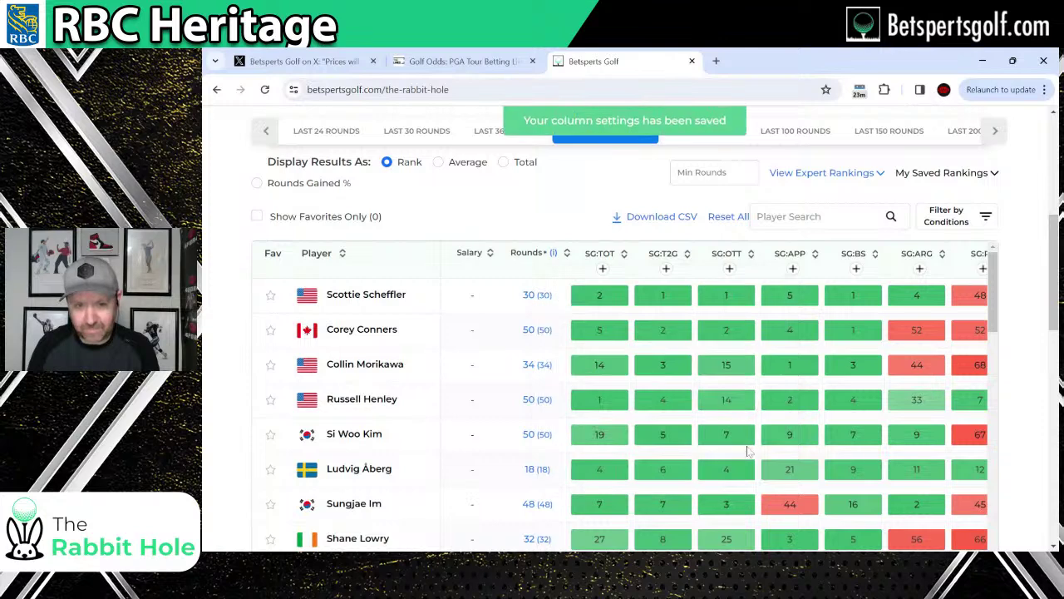
Open the mixed condition model builder and review the saved columns with their descriptions and weights.
scroll(616, 314, up, 3)
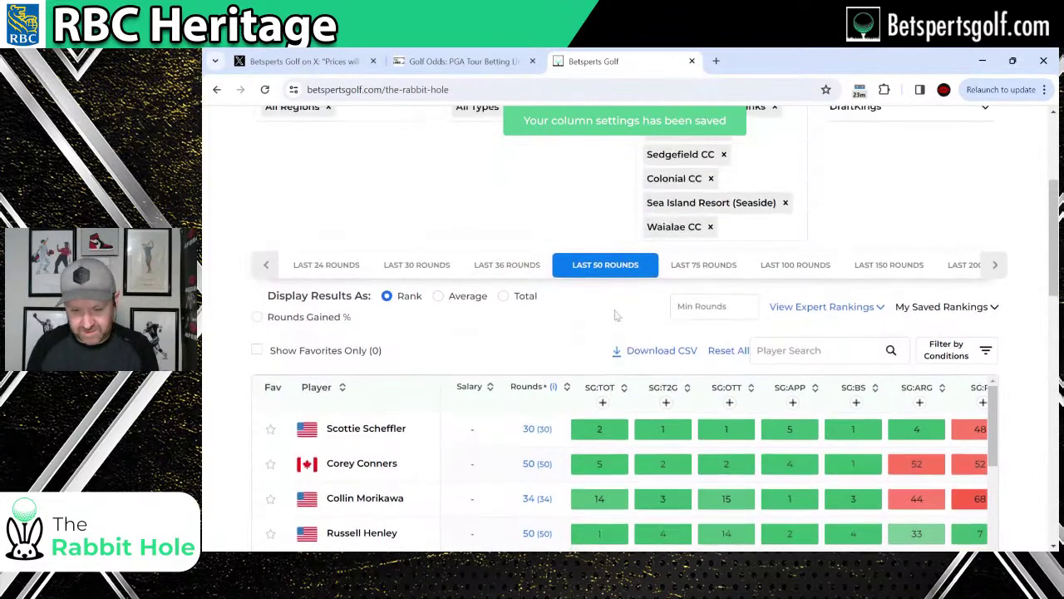
scroll(622, 312, up, 2)
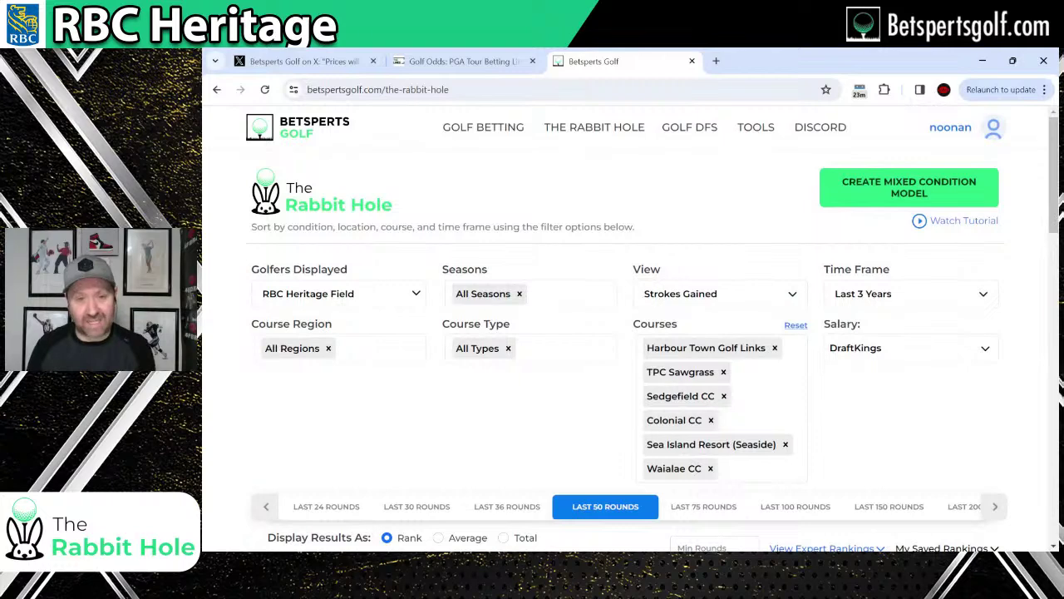
click(918, 185)
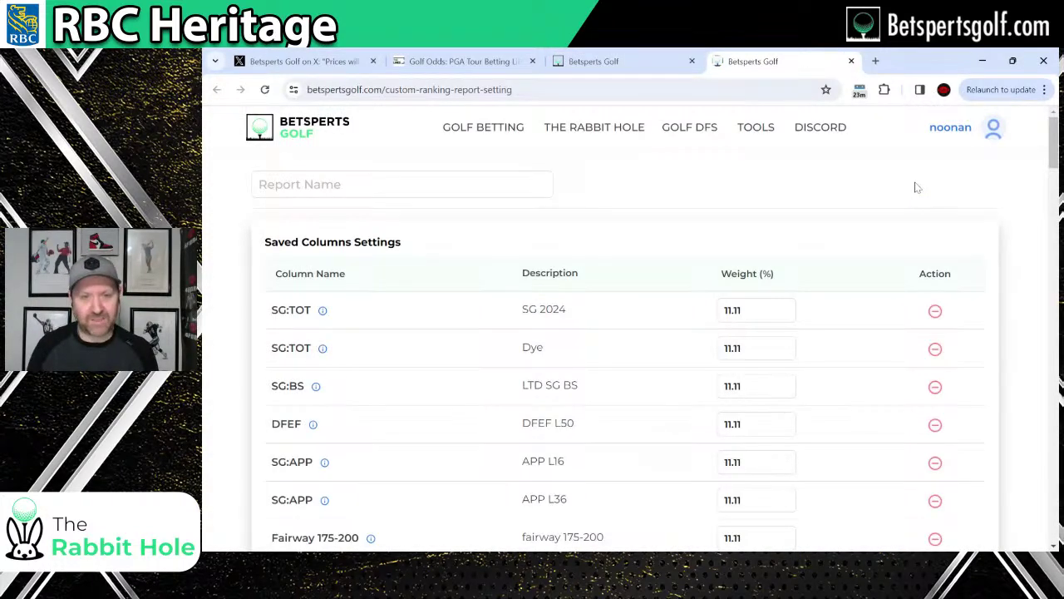
mouse_move(654, 146)
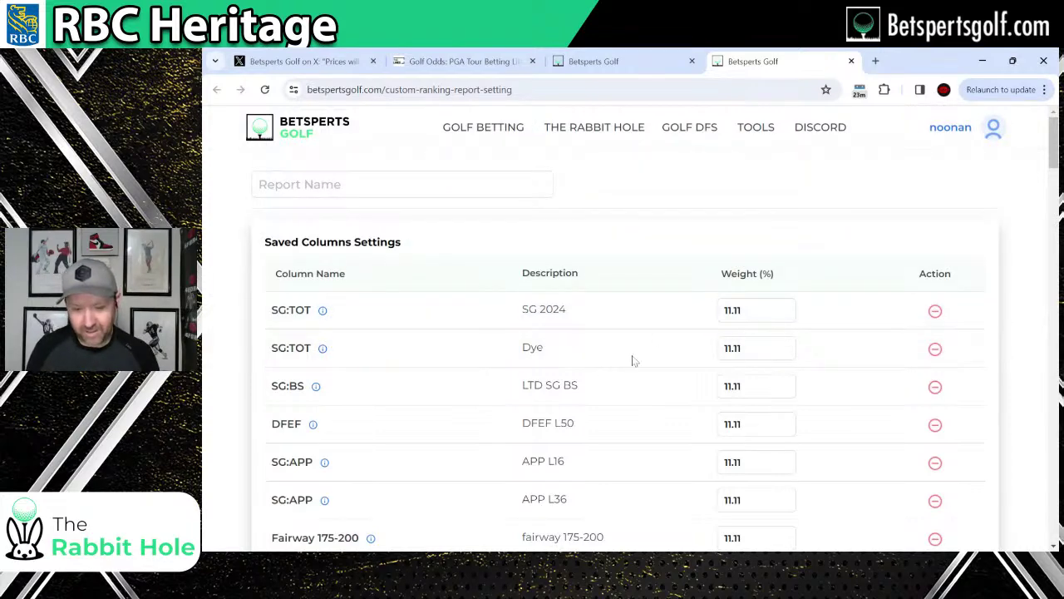
scroll(648, 316, down, 3)
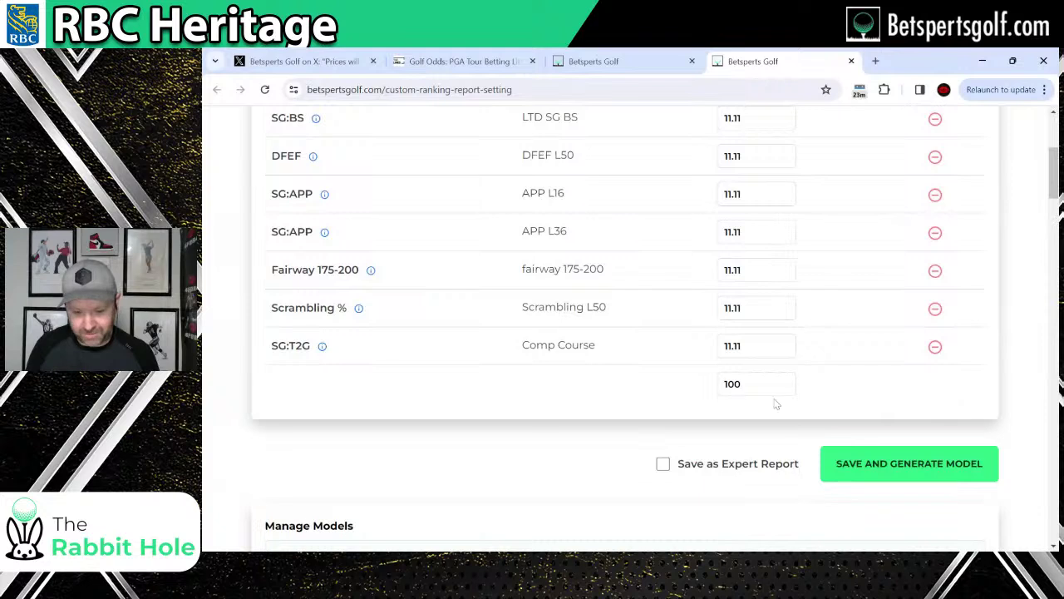
scroll(674, 393, up, 3)
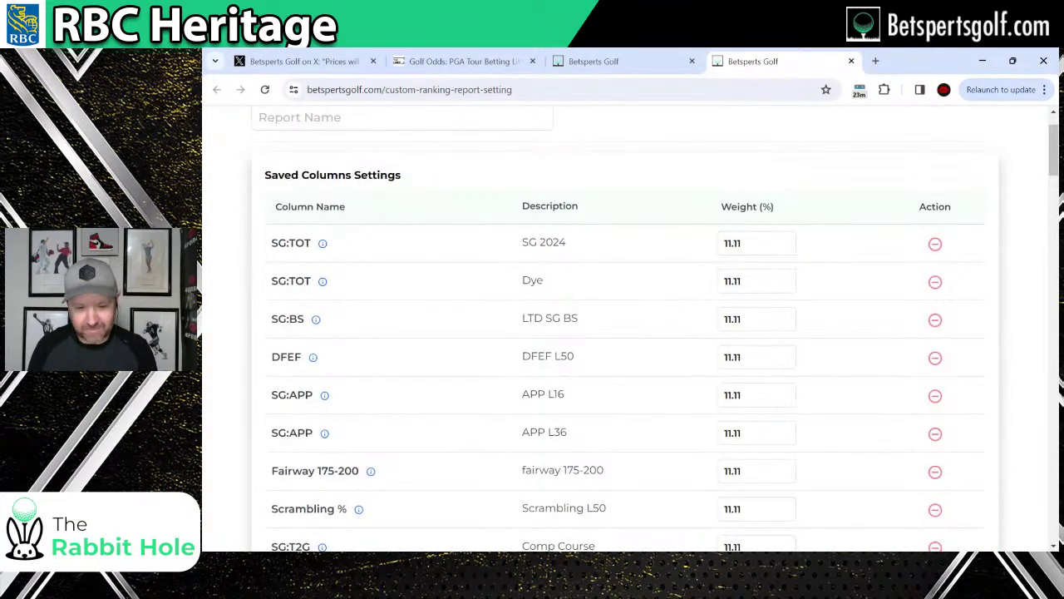
drag(1053, 152, 1052, 523)
scroll(748, 316, up, 3)
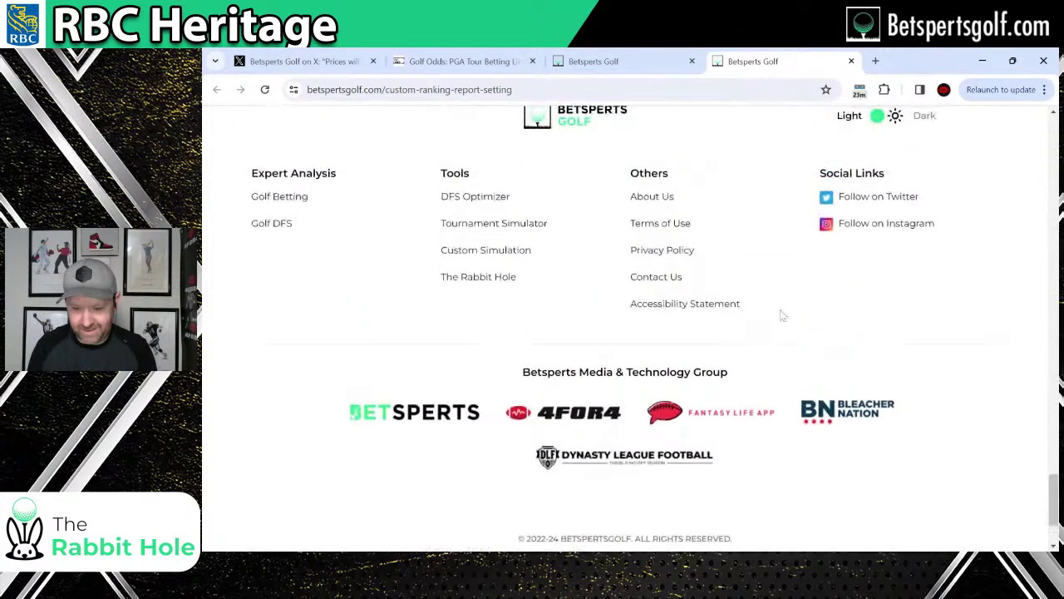
Switch the site to the dark theme and return to the saved columns settings.
click(894, 254)
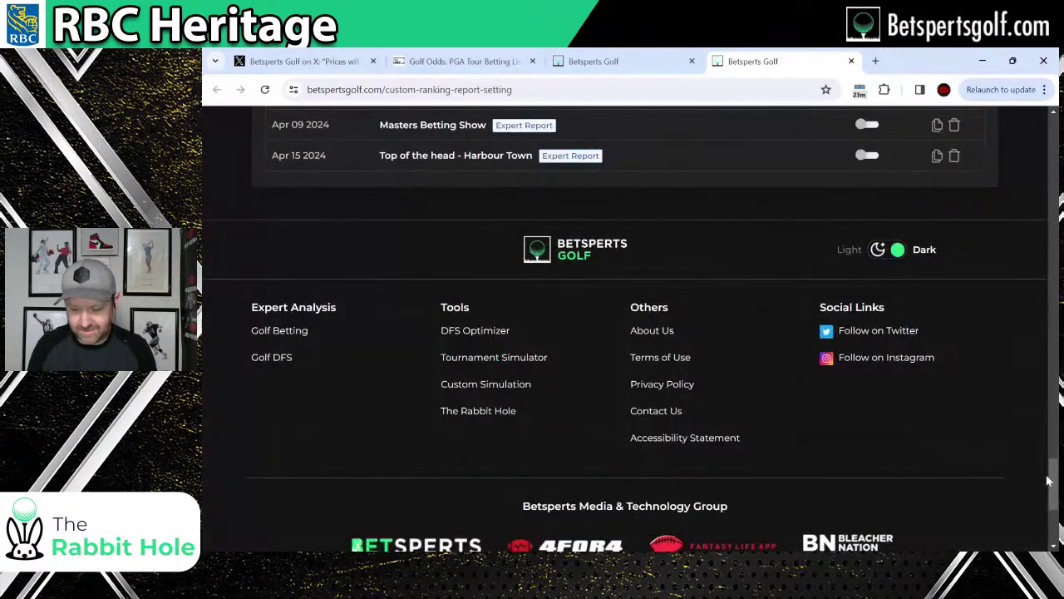
drag(1049, 482, 1026, 136)
scroll(811, 326, down, 1)
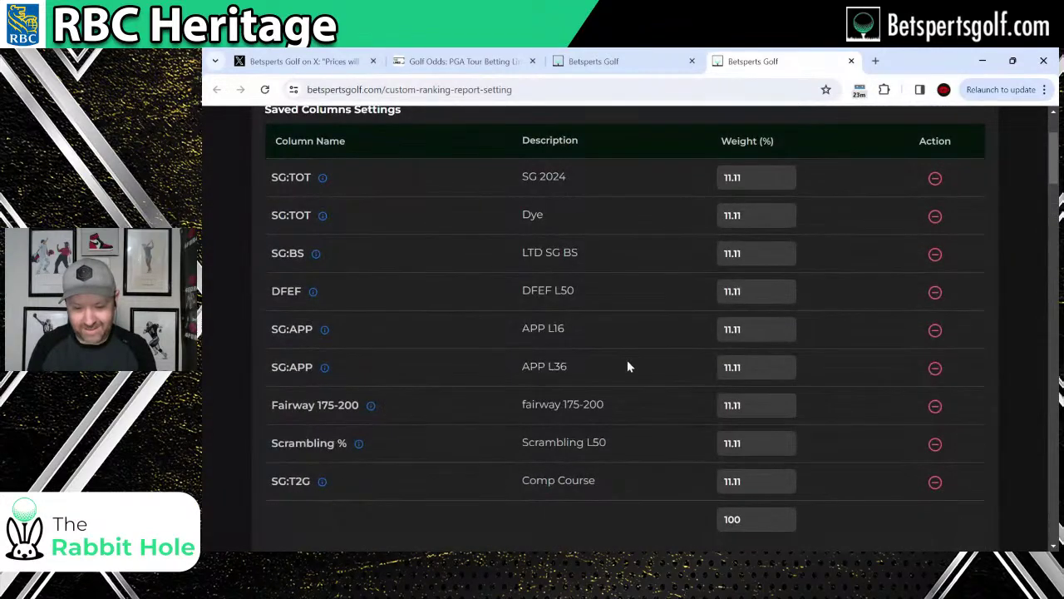
scroll(628, 360, up, 1)
Look through the expert rankings reports available in The Rabbit Hole and close the list.
click(610, 51)
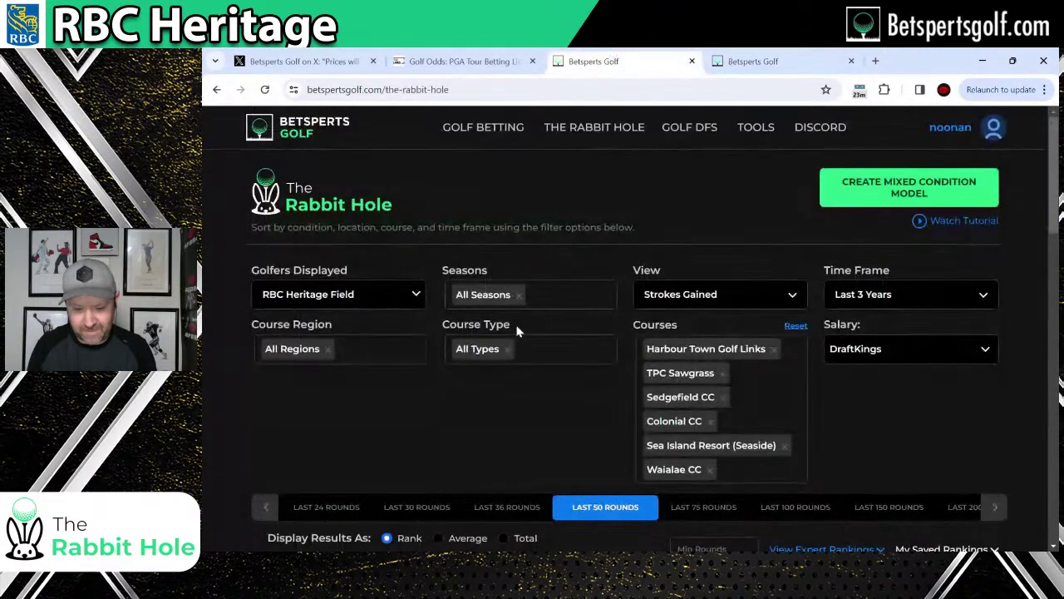
scroll(571, 397, down, 3)
scroll(574, 357, up, 1)
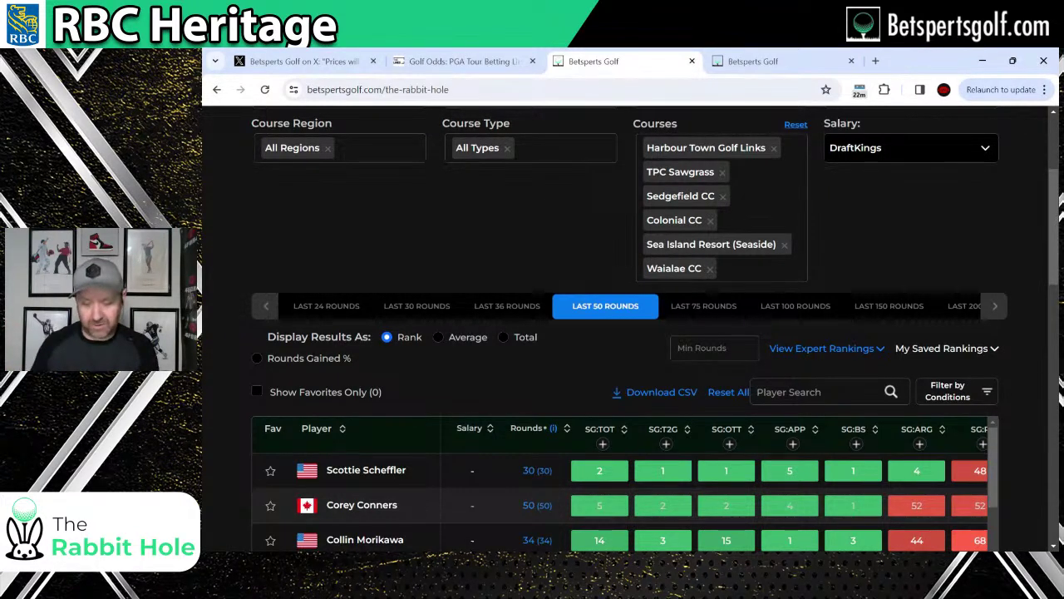
click(875, 349)
scroll(605, 285, down, 1)
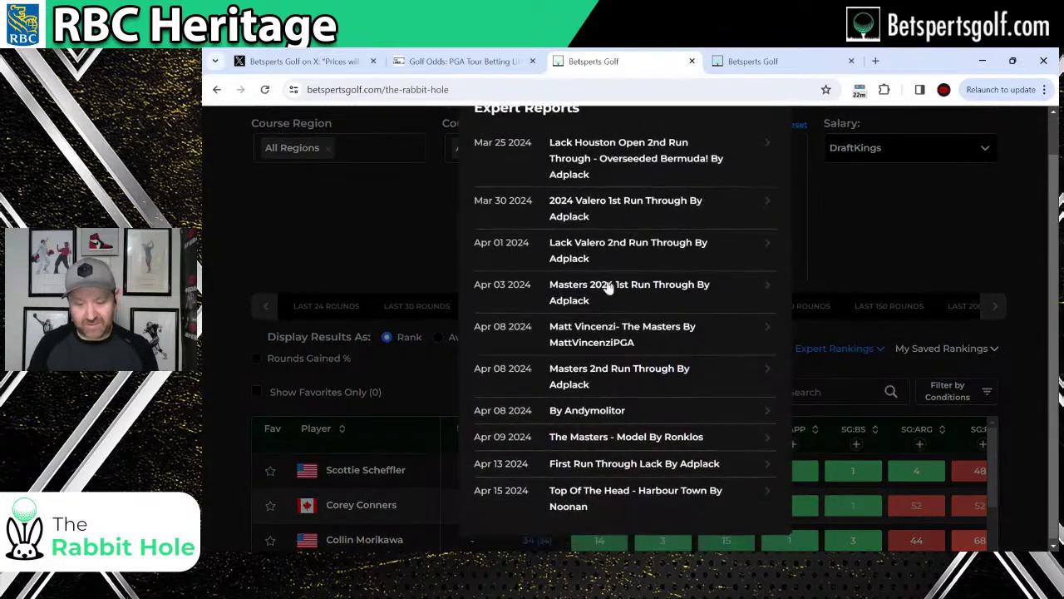
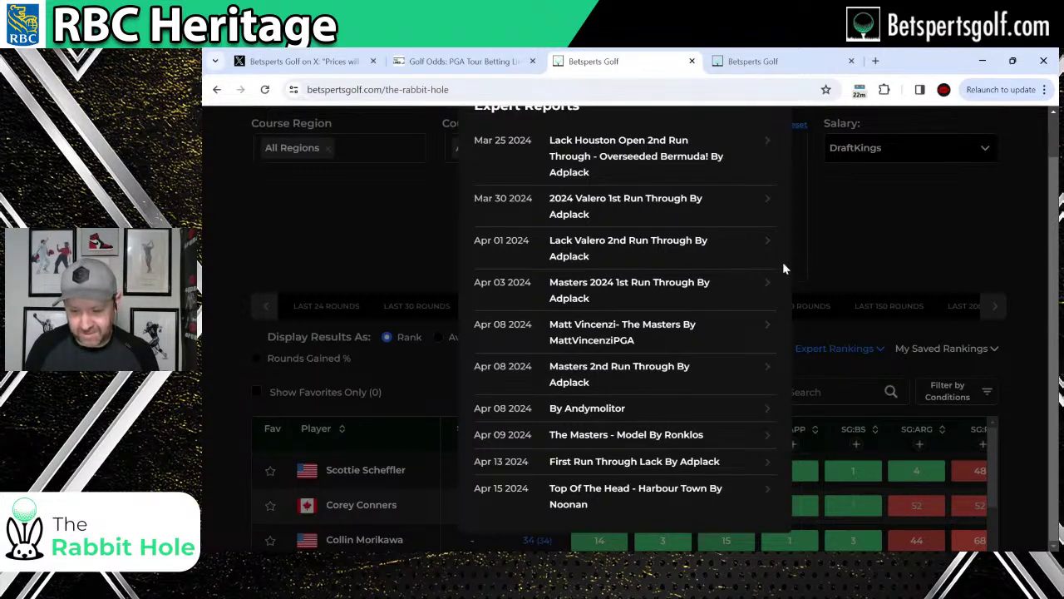
click(859, 253)
Return to the custom ranking report settings and switch the site back to the light theme.
click(752, 60)
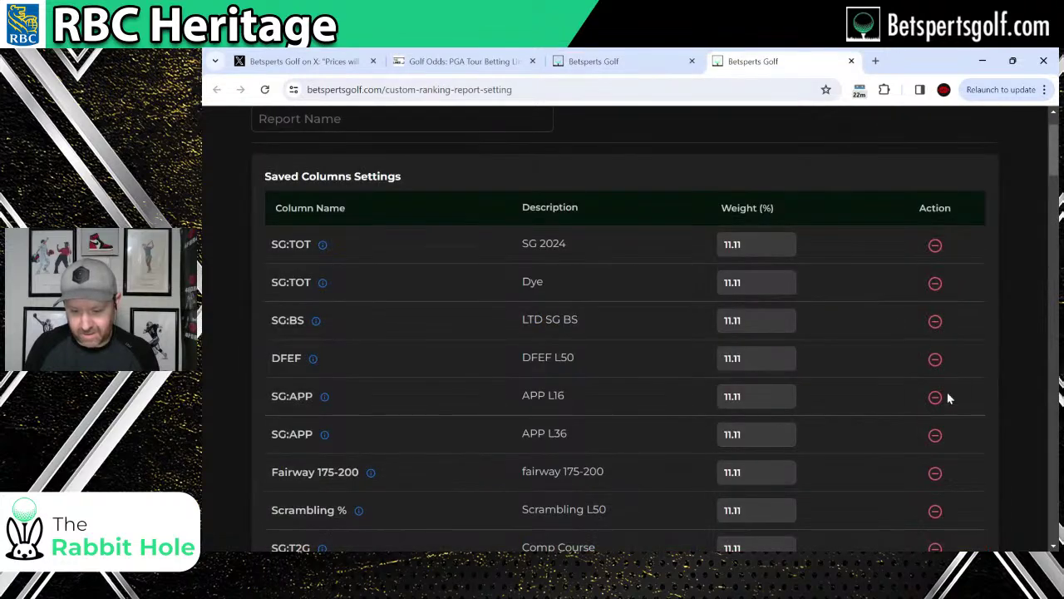
scroll(935, 399, down, 2)
scroll(935, 423, down, 20)
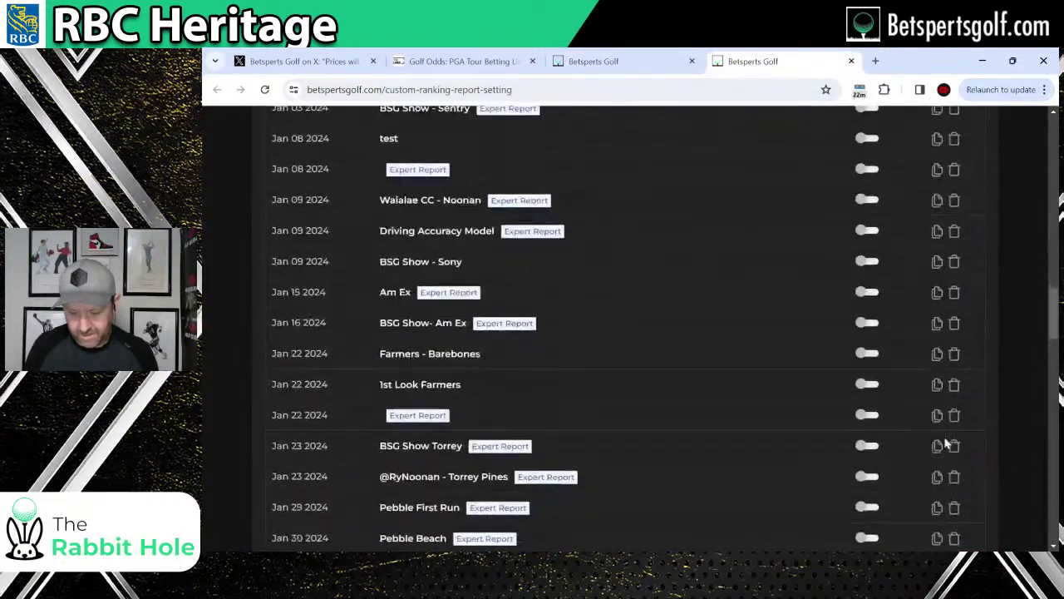
scroll(926, 439, down, 15)
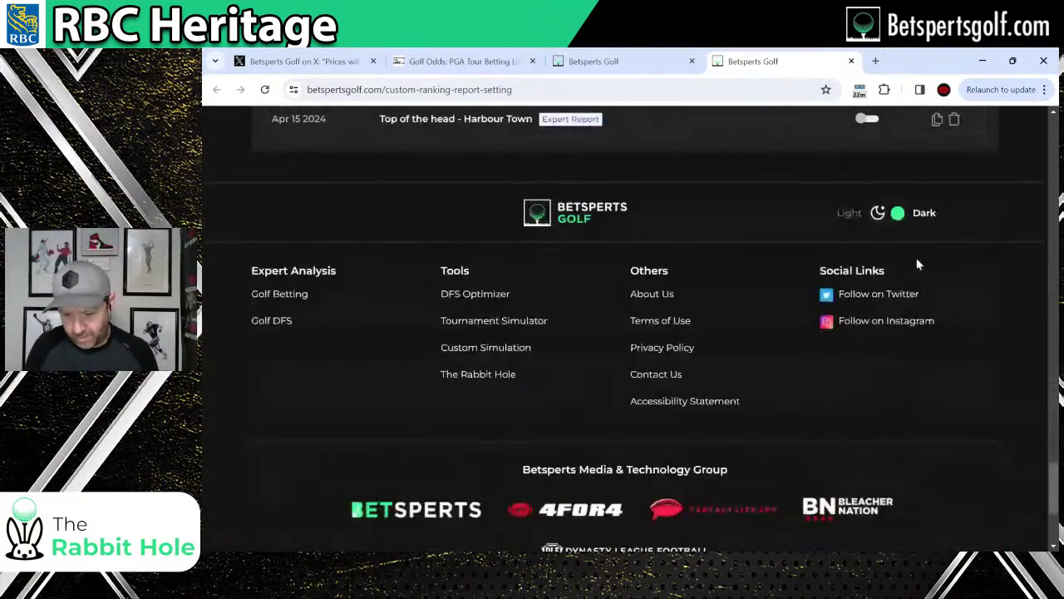
click(890, 214)
Name the custom report "First Look Harbour Town".
scroll(640, 333, up, 15)
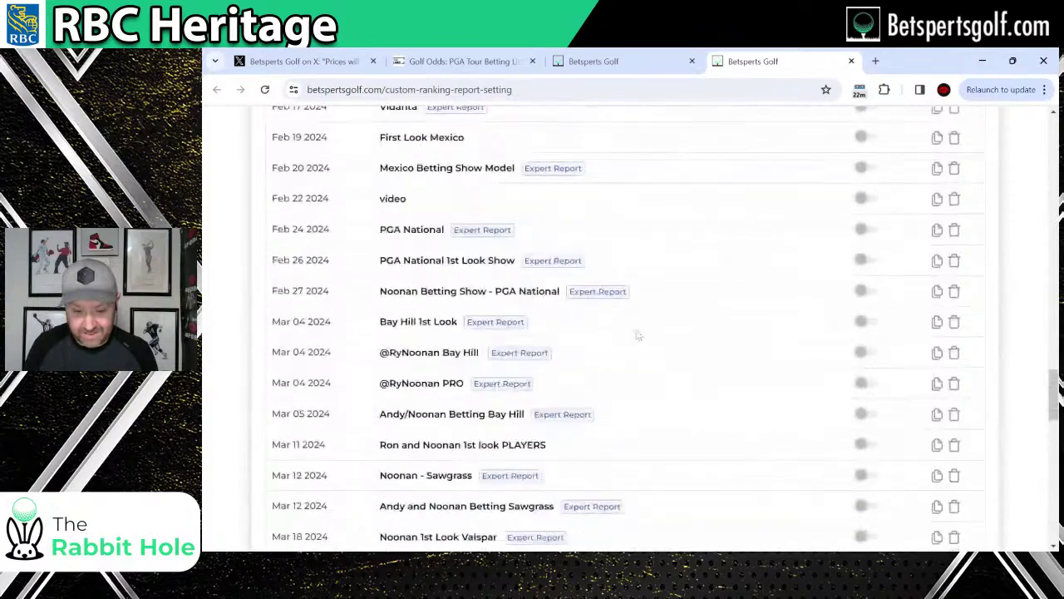
scroll(640, 332, up, 18)
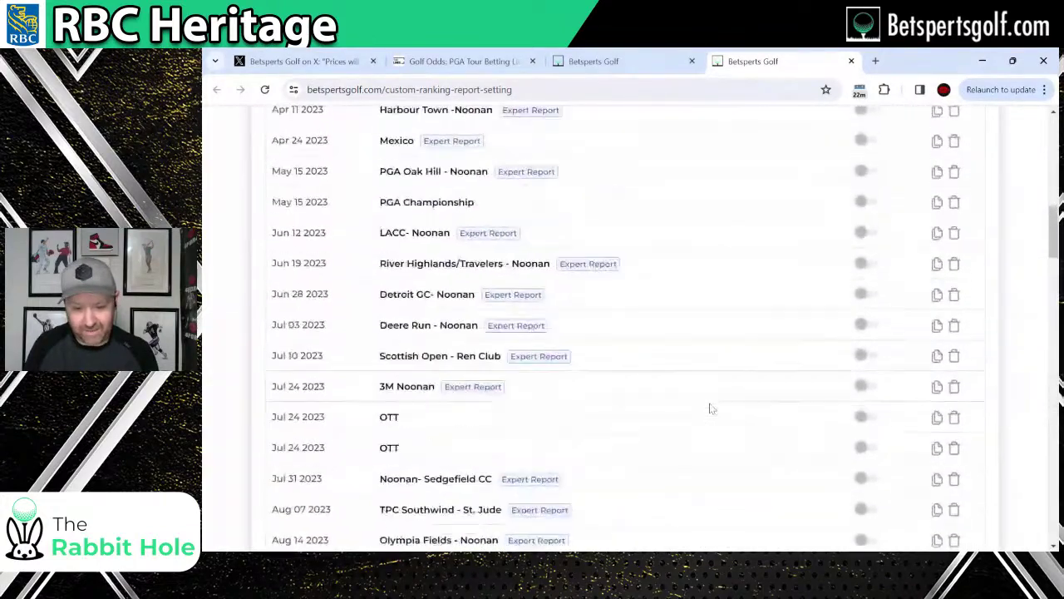
scroll(698, 375, up, 6)
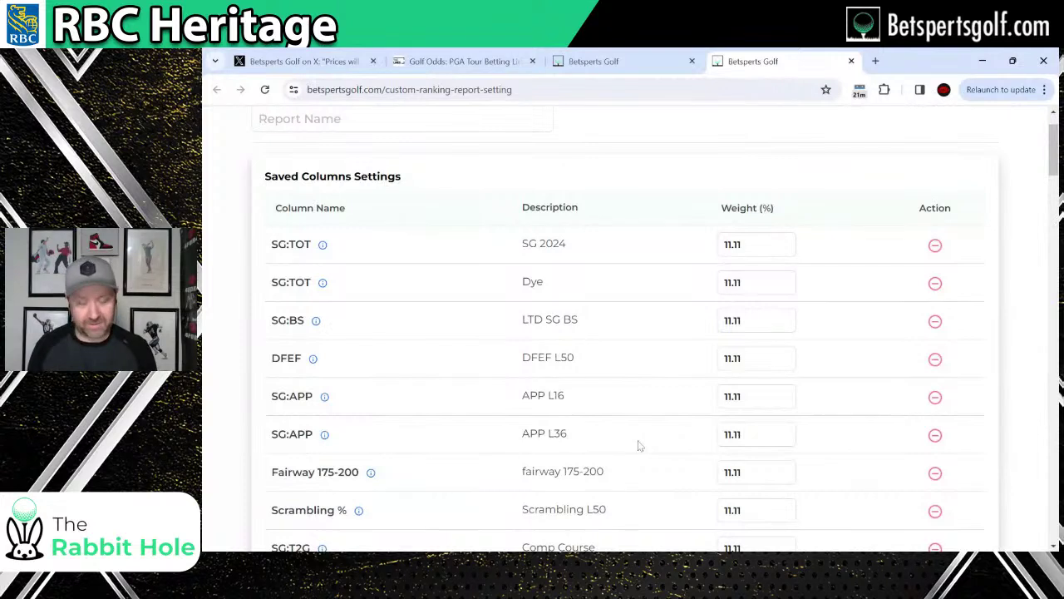
scroll(638, 445, up, 1)
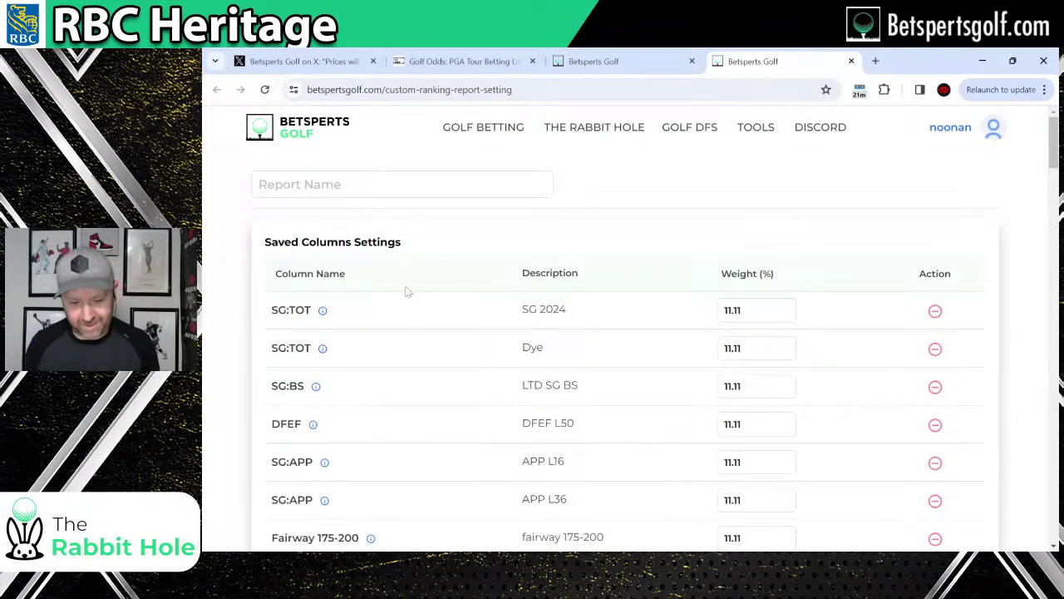
text(Fi)
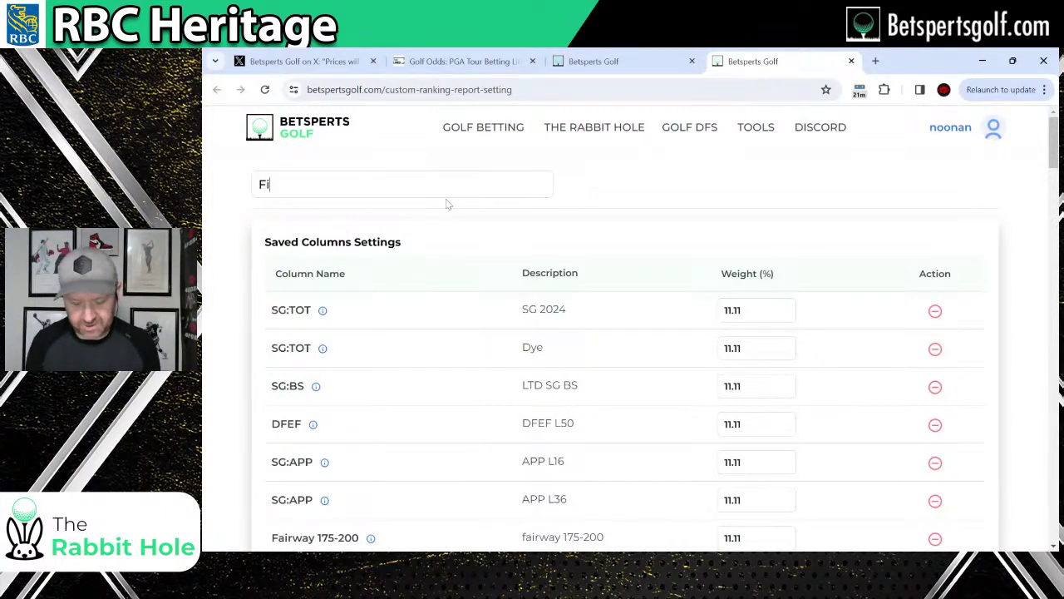
text(rst Look )
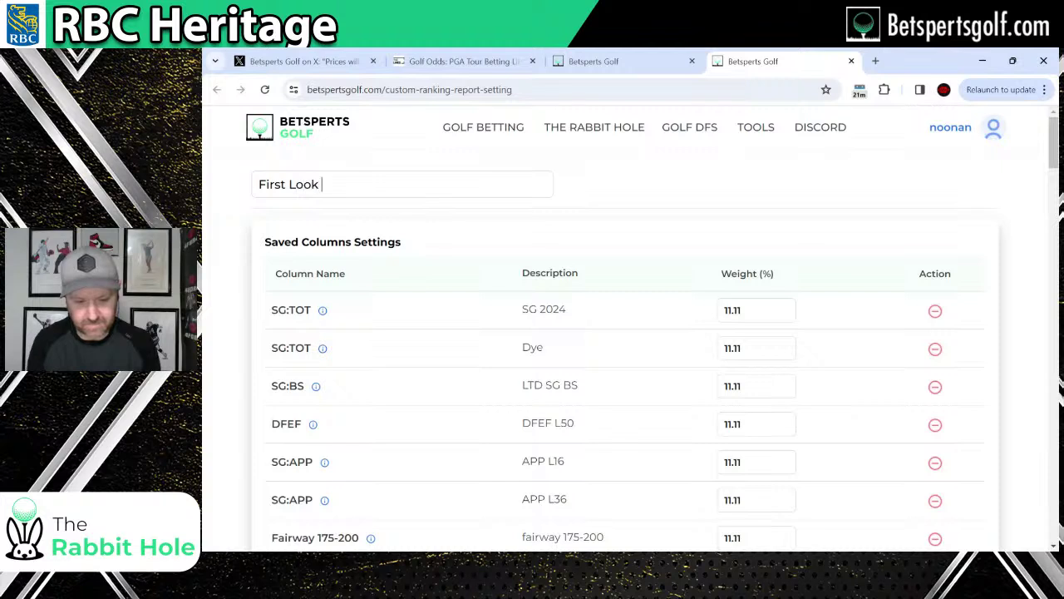
text(Harbour)
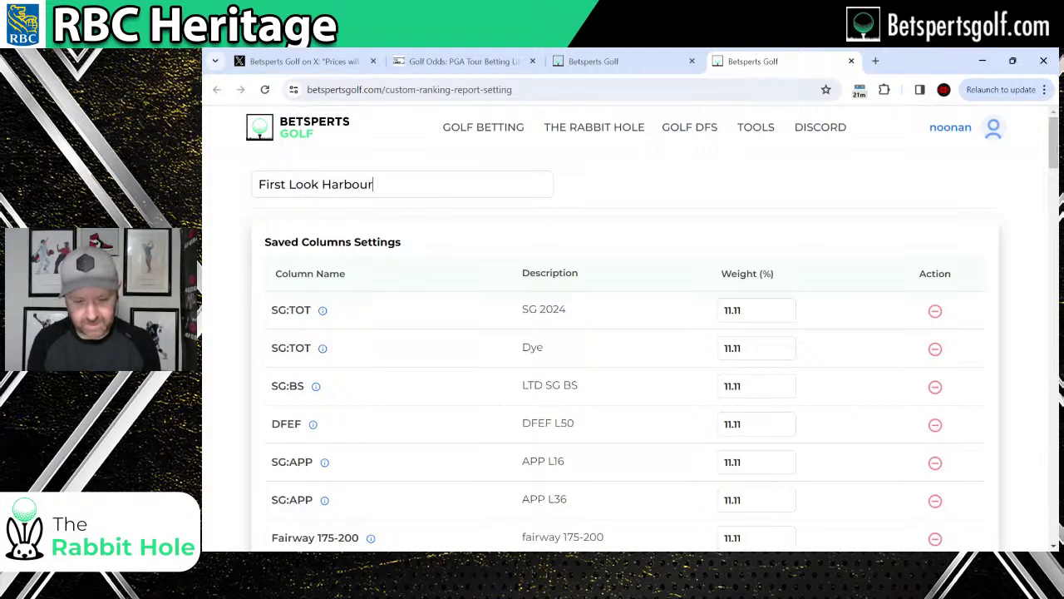
text( Town)
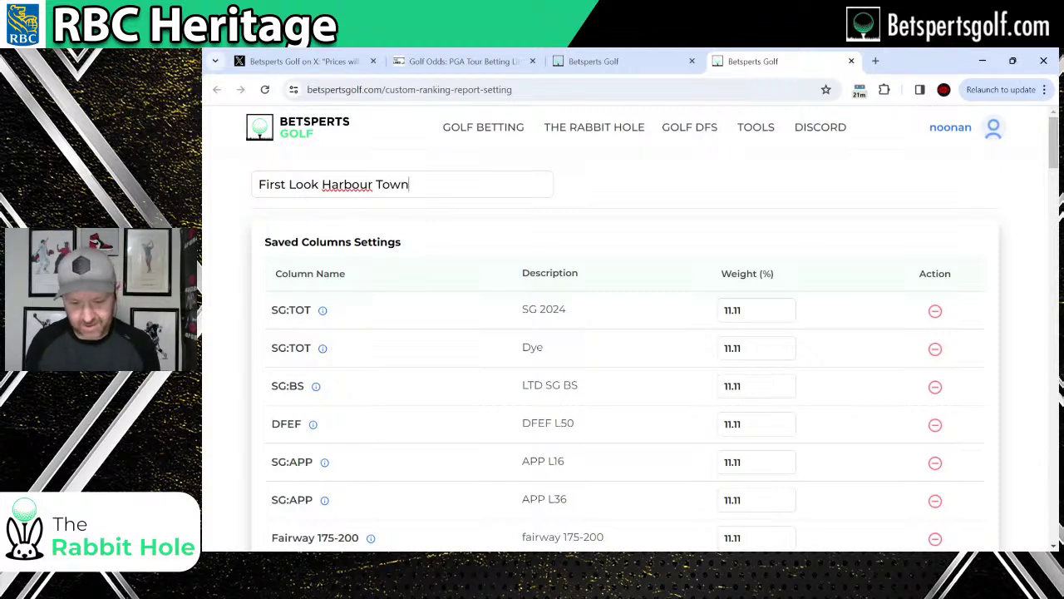
Set the model weight of the SG 2024 column to 15% and the Dye column to 5%.
scroll(621, 228, down, 1)
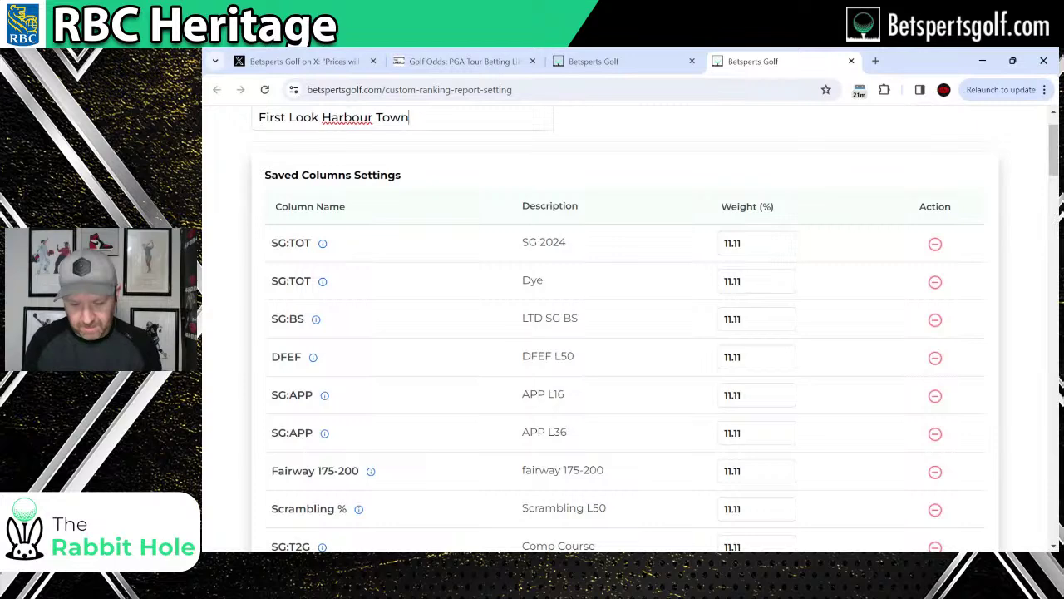
scroll(735, 288, down, 2)
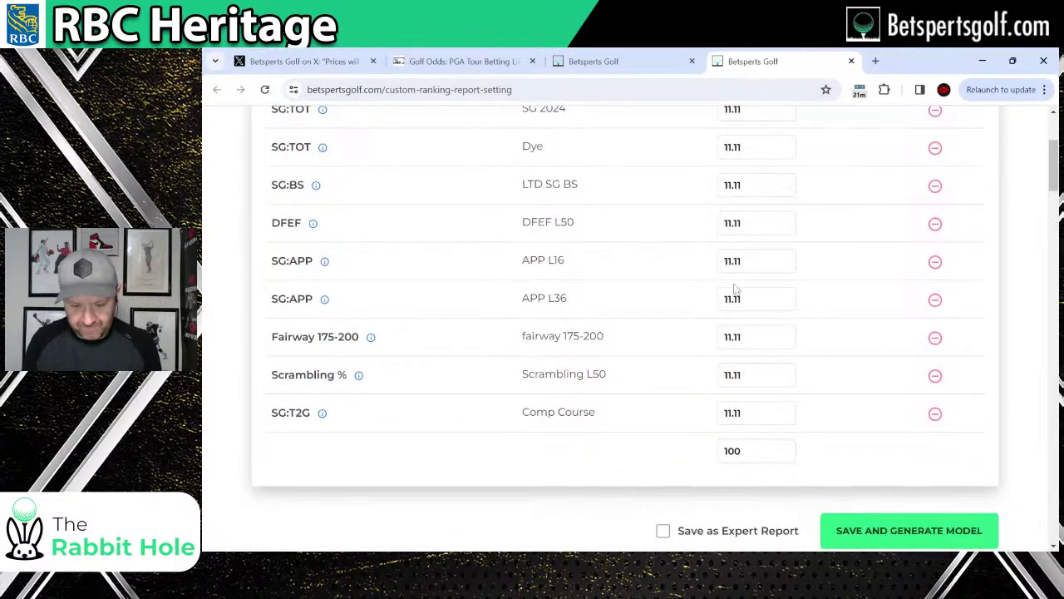
scroll(724, 332, up, 3)
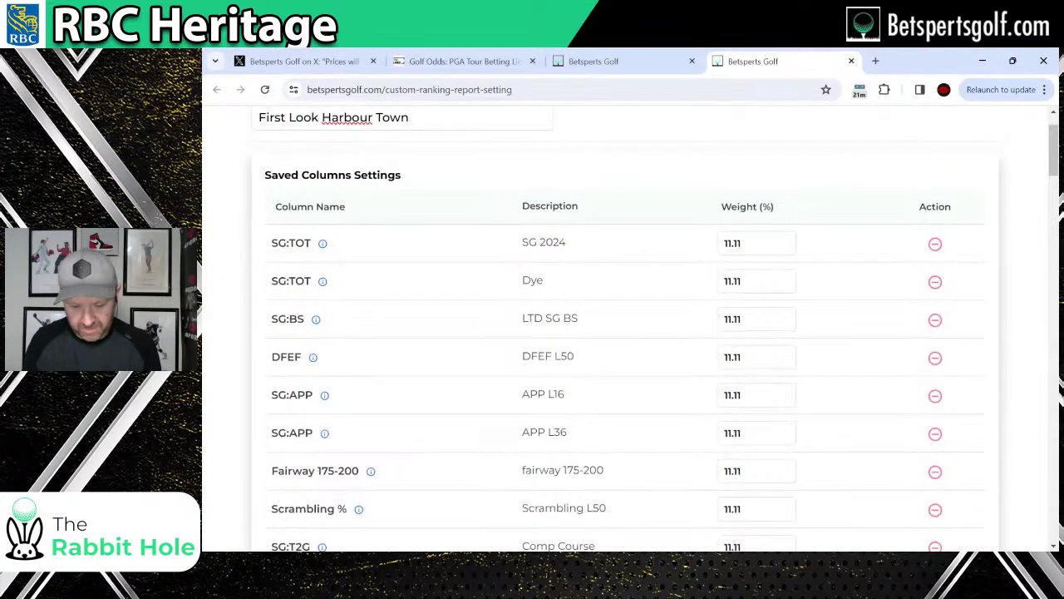
scroll(703, 375, down, 1)
scroll(711, 337, up, 1)
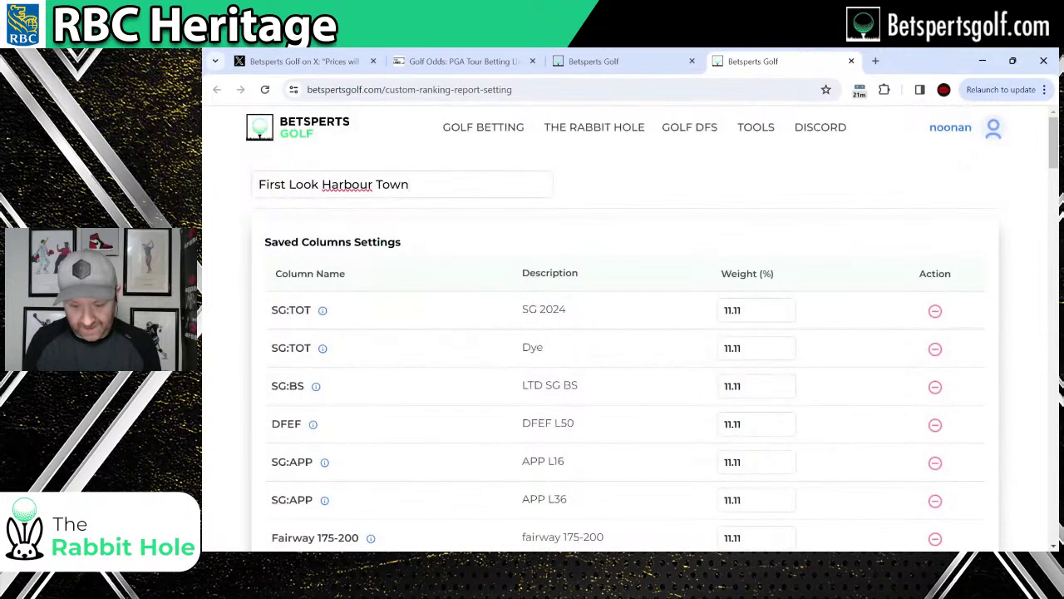
click(739, 309)
key(ctrl+a)
text(1)
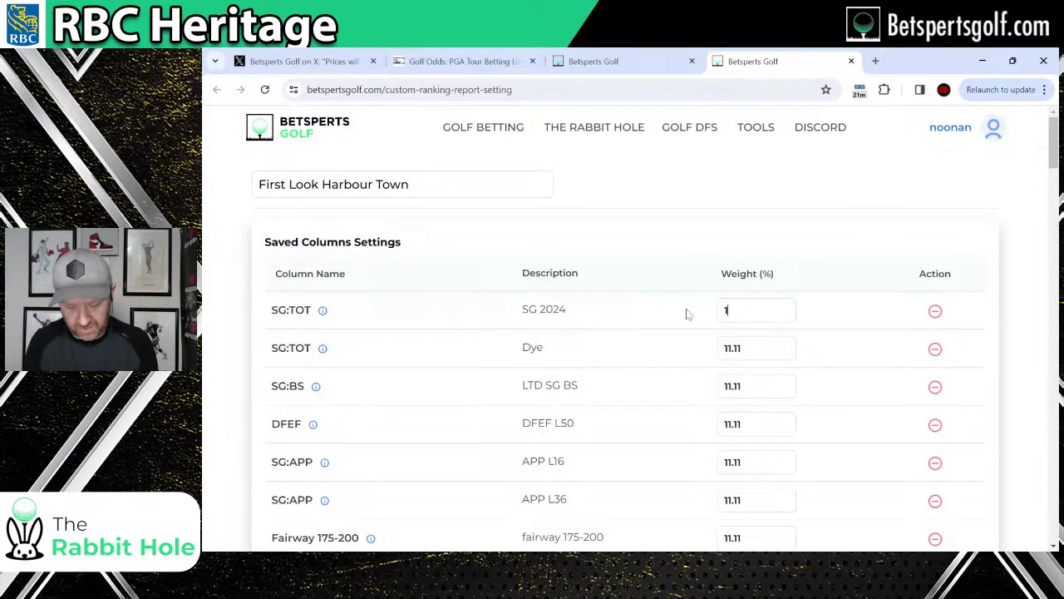
text(5)
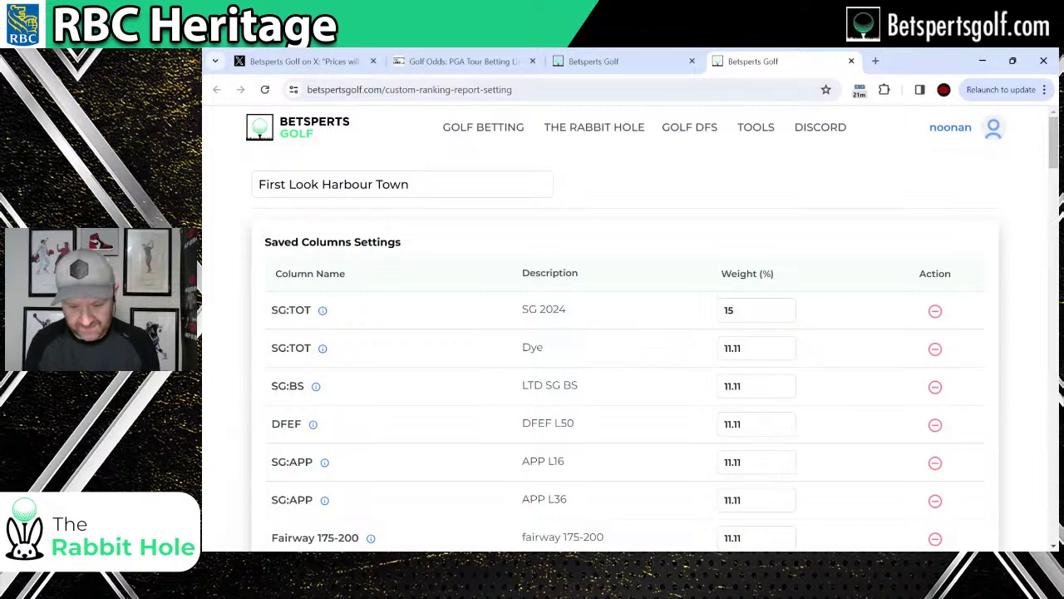
key(Tab)
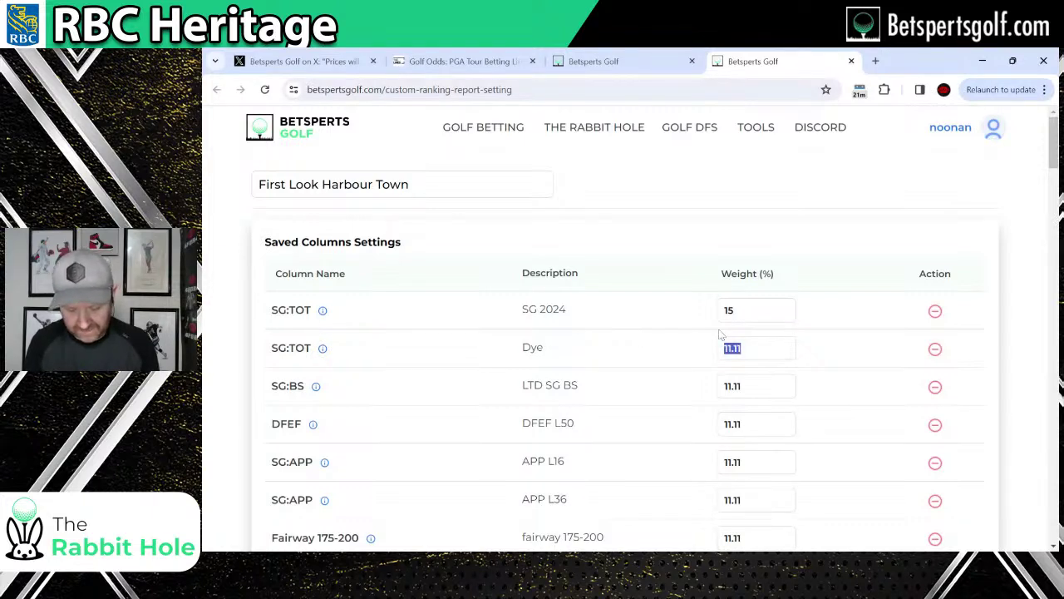
text(5)
key(Tab)
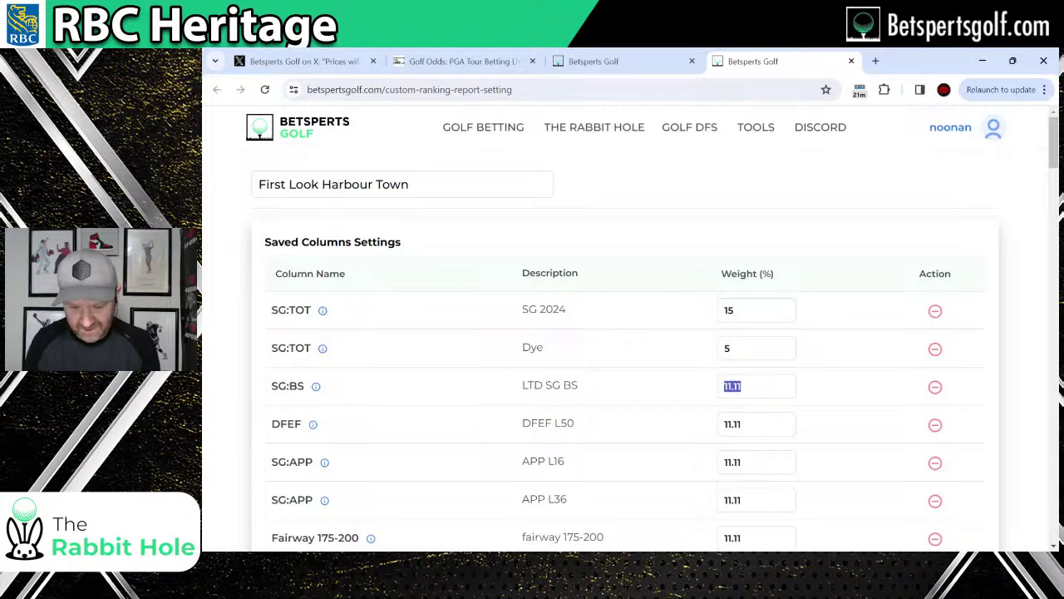
Weight the LTD SG BS column at 15% and the DFEF L50 column at 10%.
scroll(676, 349, down, 3)
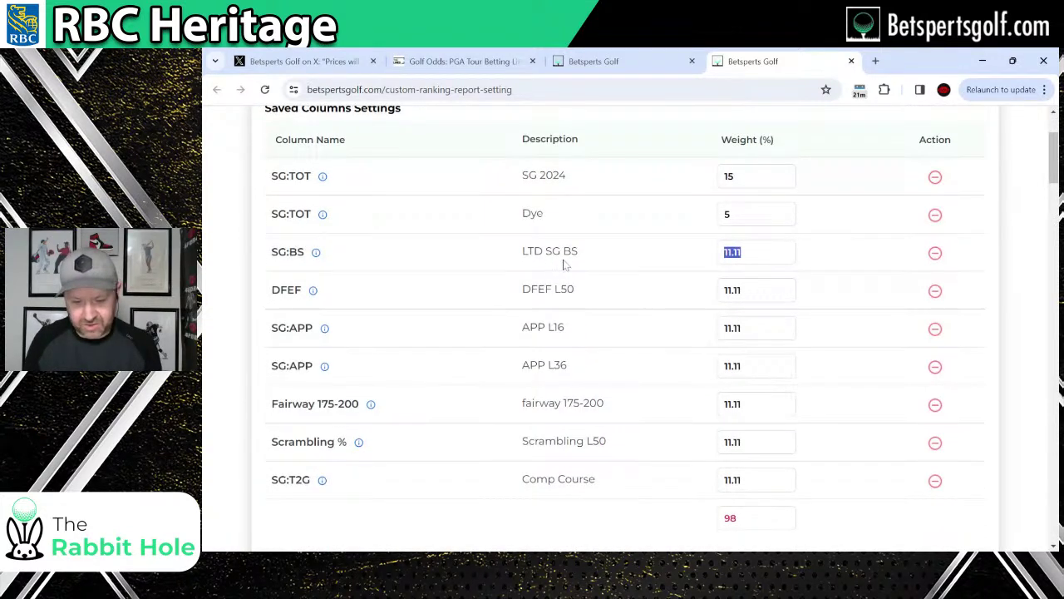
text(15)
key(Tab)
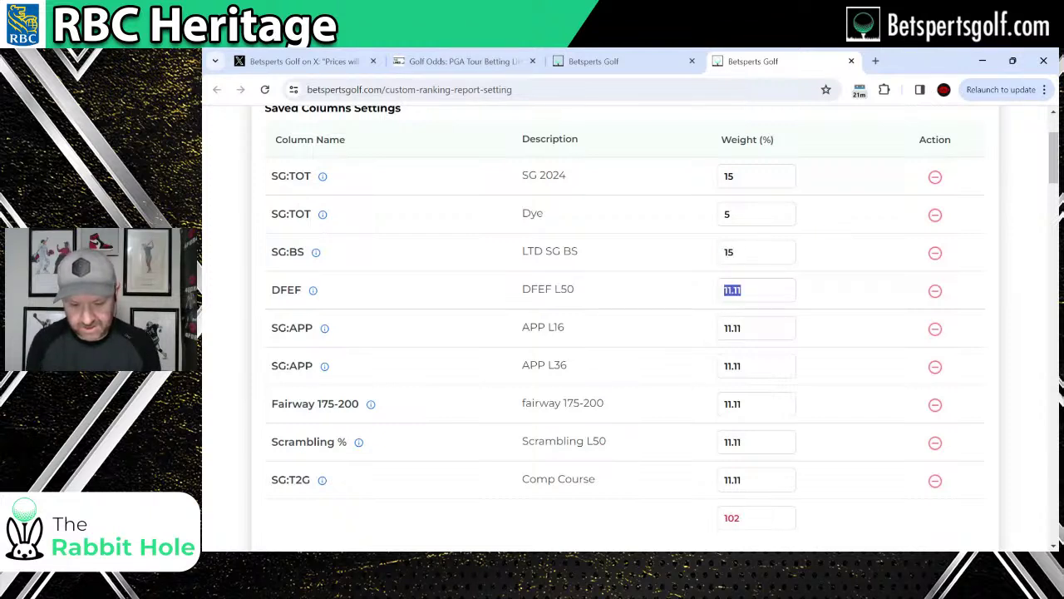
text(10)
key(Tab)
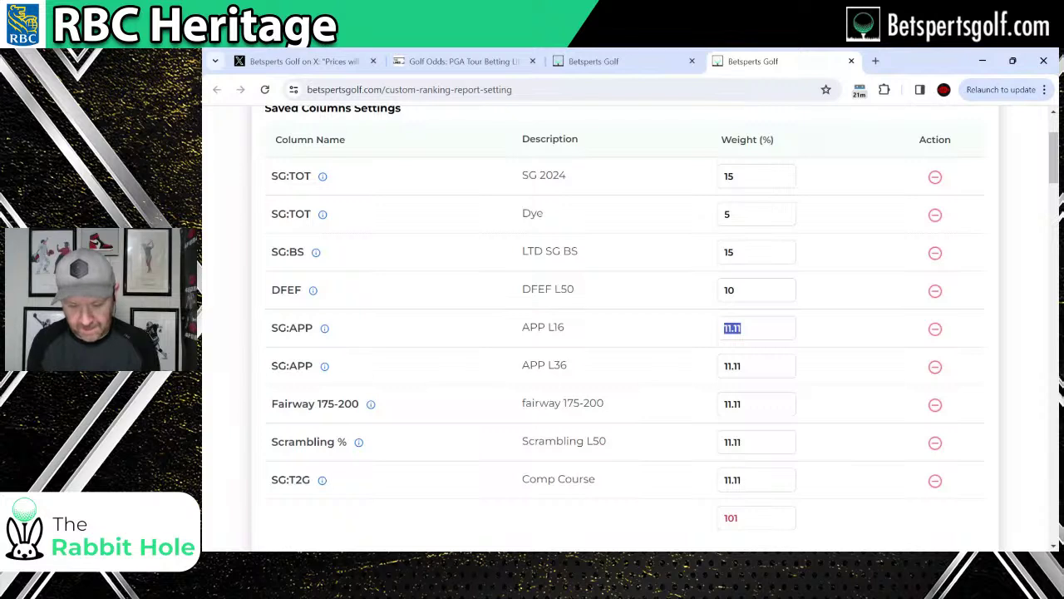
Set the weights of the two SG:APP columns to 10% for APP L16 and 15% for APP L36.
text(10)
key(Tab)
text(14)
key(BackSpace)
text(5)
key(Tab)
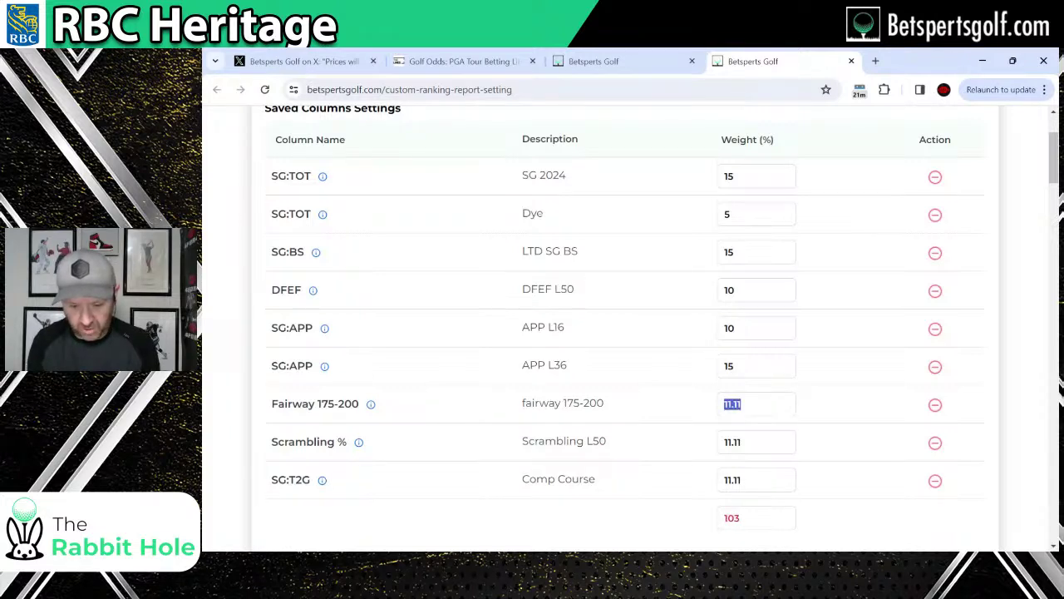
Set the weights of the fairway 175-200, Scrambling L50 and Comp Course columns to 10% each.
text(10)
key(Tab)
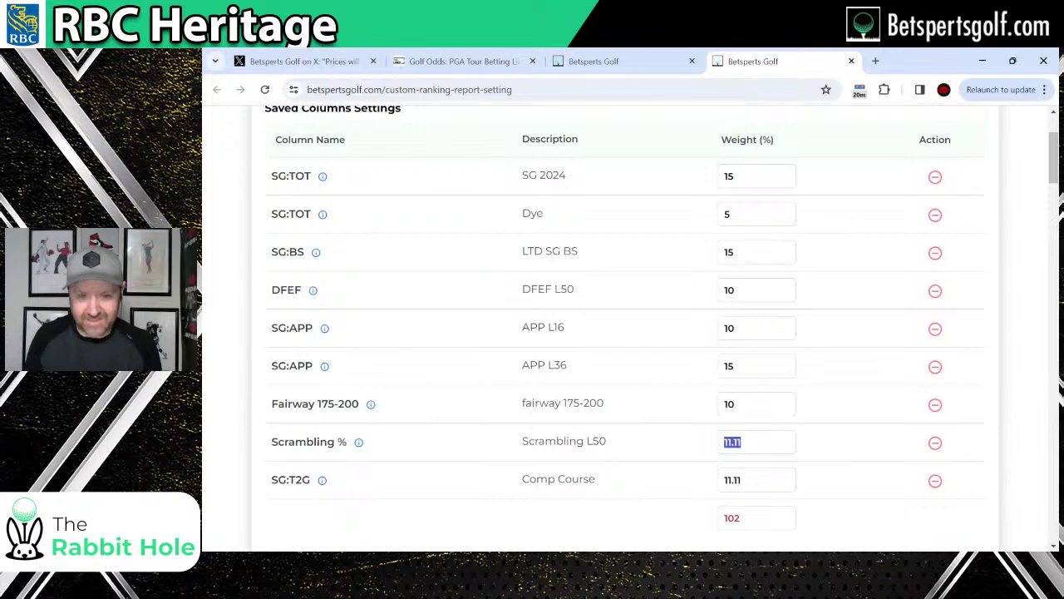
click(823, 299)
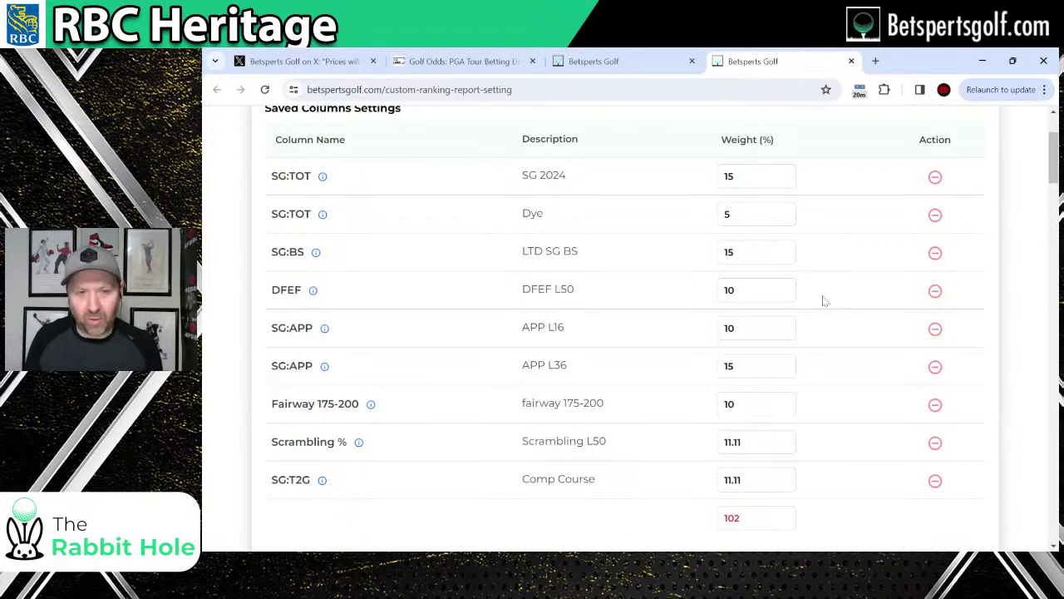
scroll(807, 285, down, 2)
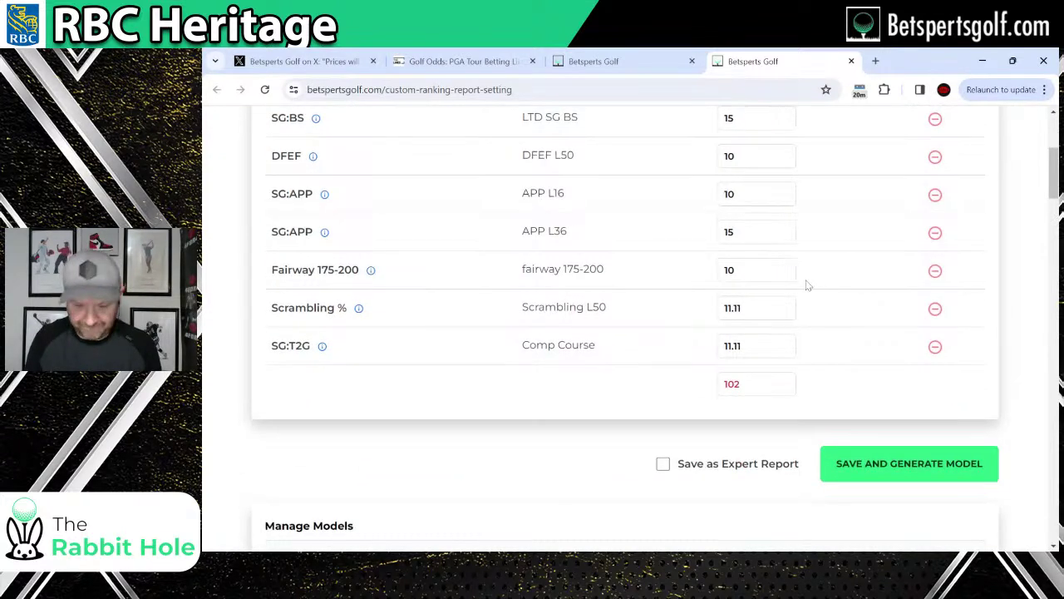
drag(753, 308, 714, 313)
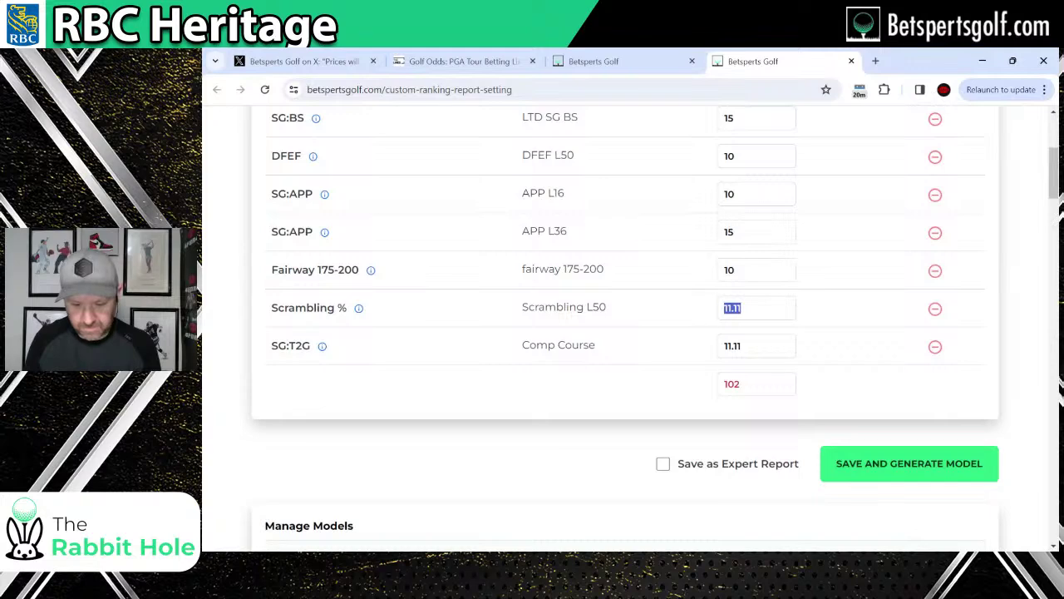
text(10)
key(Tab)
text(10)
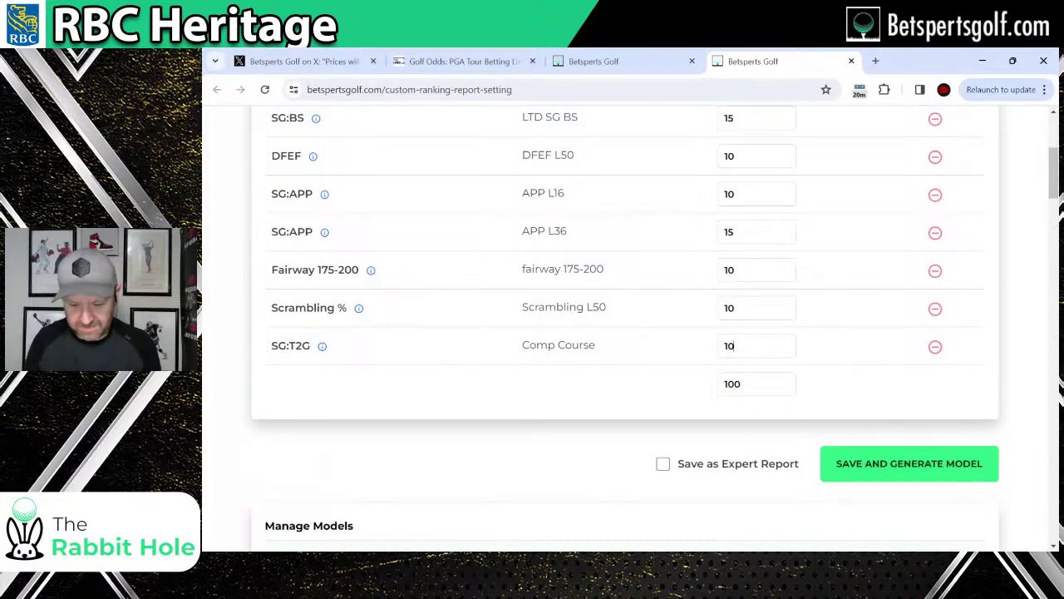
scroll(834, 340, up, 5)
scroll(752, 446, down, 5)
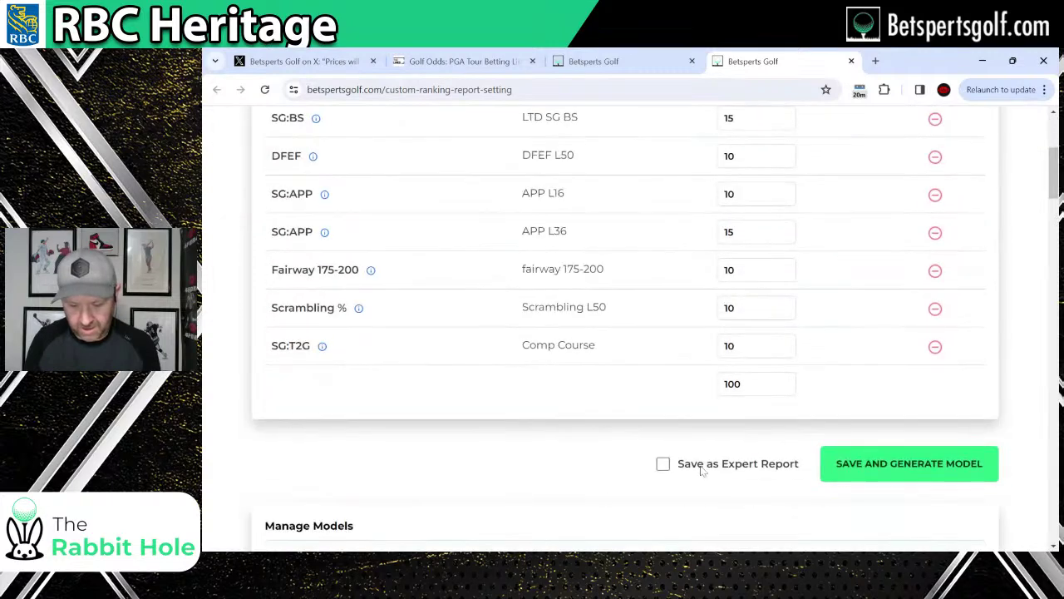
Mark the model as an expert report, keep the Comp Course weight at 10%, and save and generate the model.
click(663, 465)
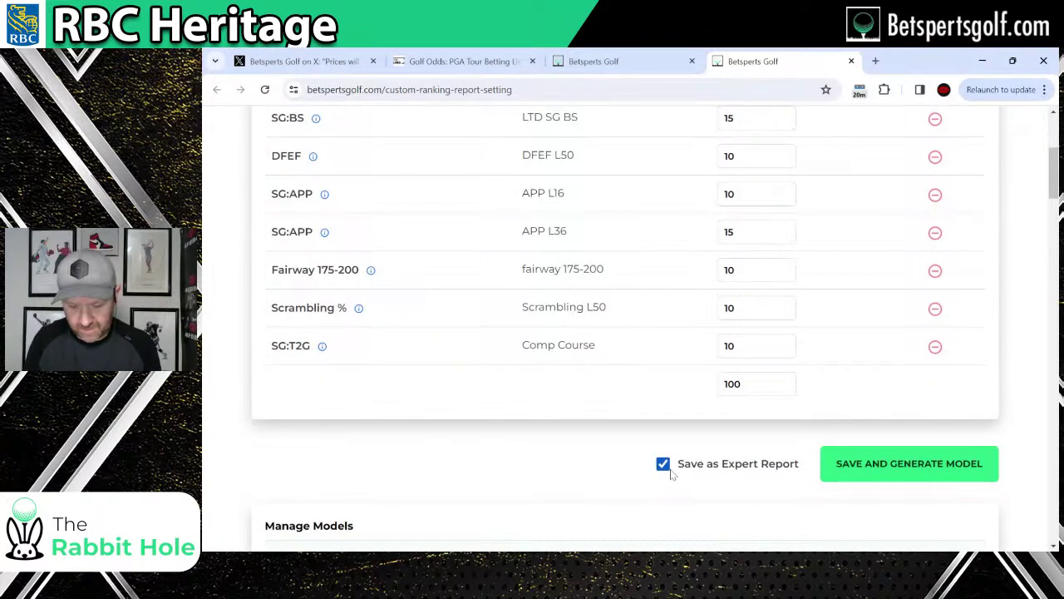
double_click(730, 346)
text(15)
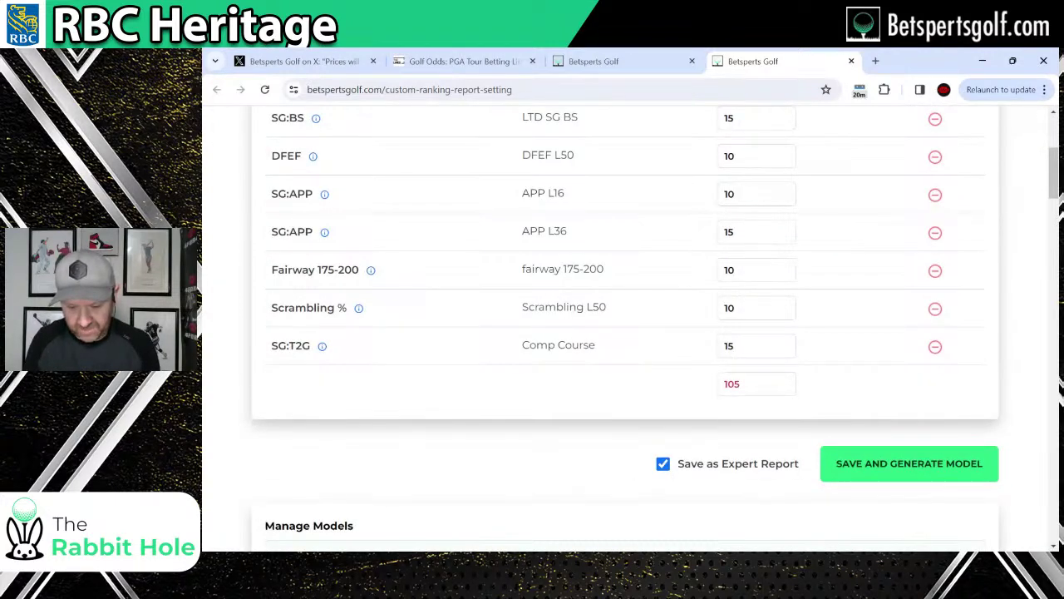
key(BackSpace)
text(0)
click(914, 470)
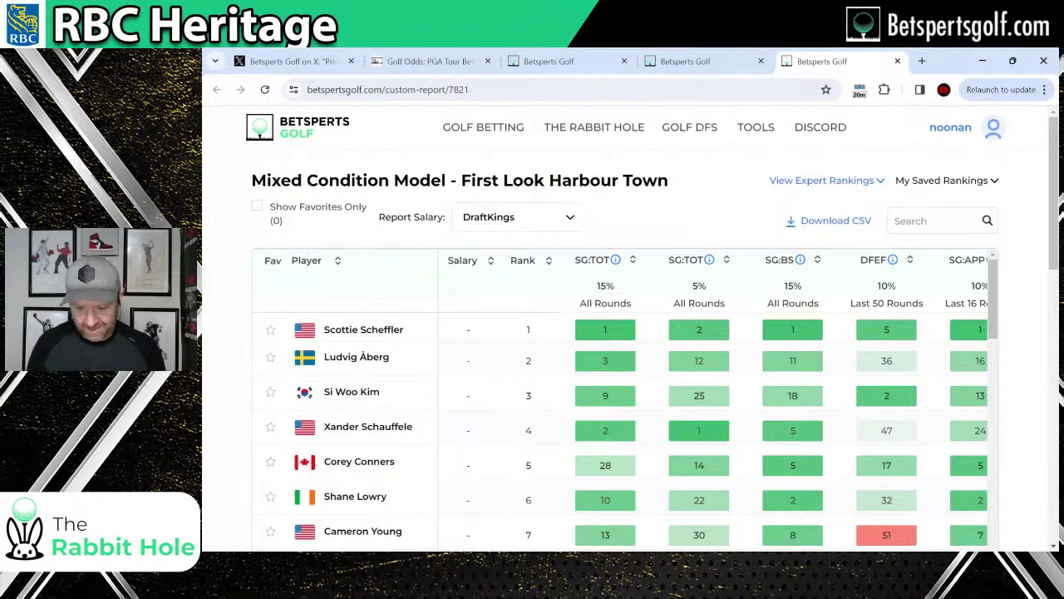
Review the top-ranked players in the First Look Harbour Town model across all its weighted stat columns.
scroll(669, 358, right, 5)
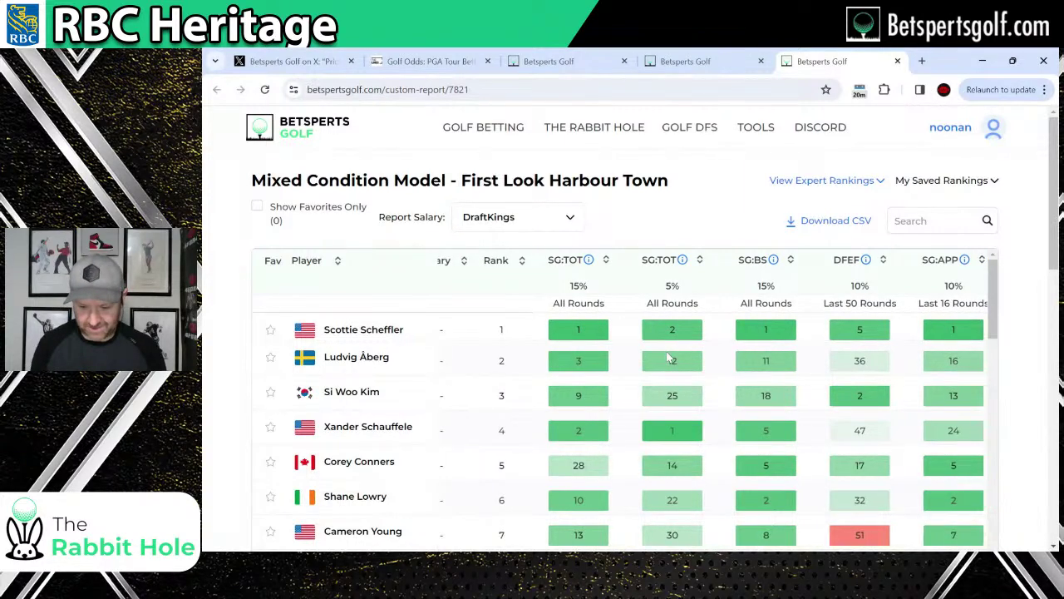
scroll(669, 357, right, 4)
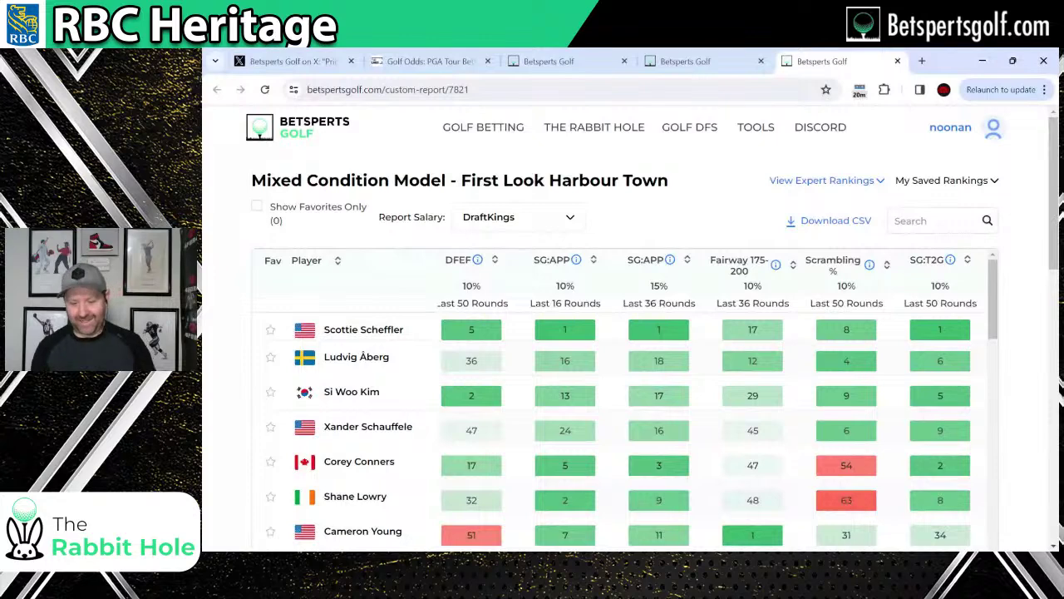
scroll(670, 358, left, 5)
scroll(669, 357, left, 6)
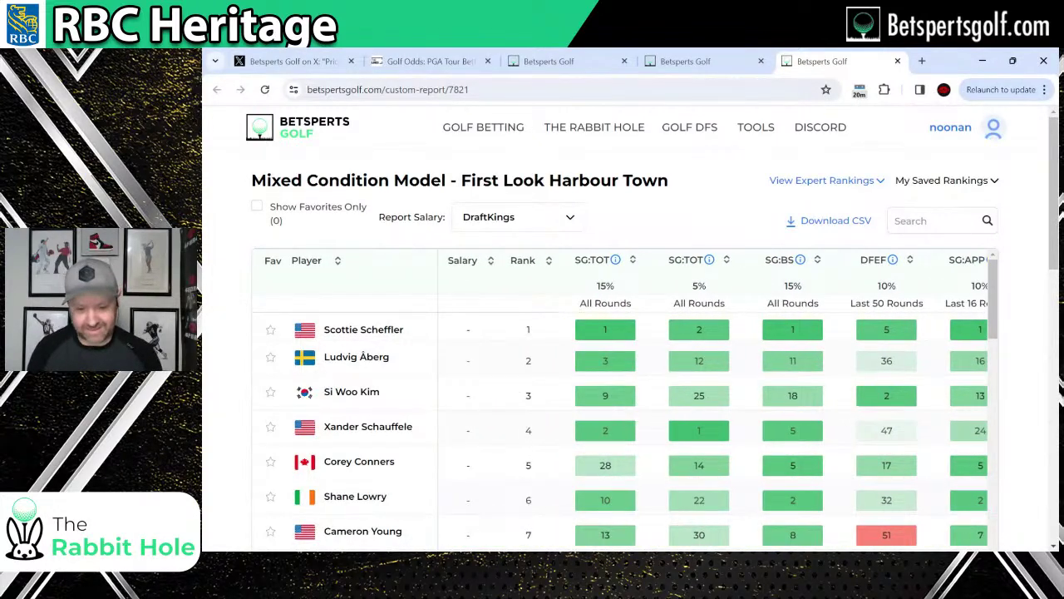
scroll(695, 176, down, 1)
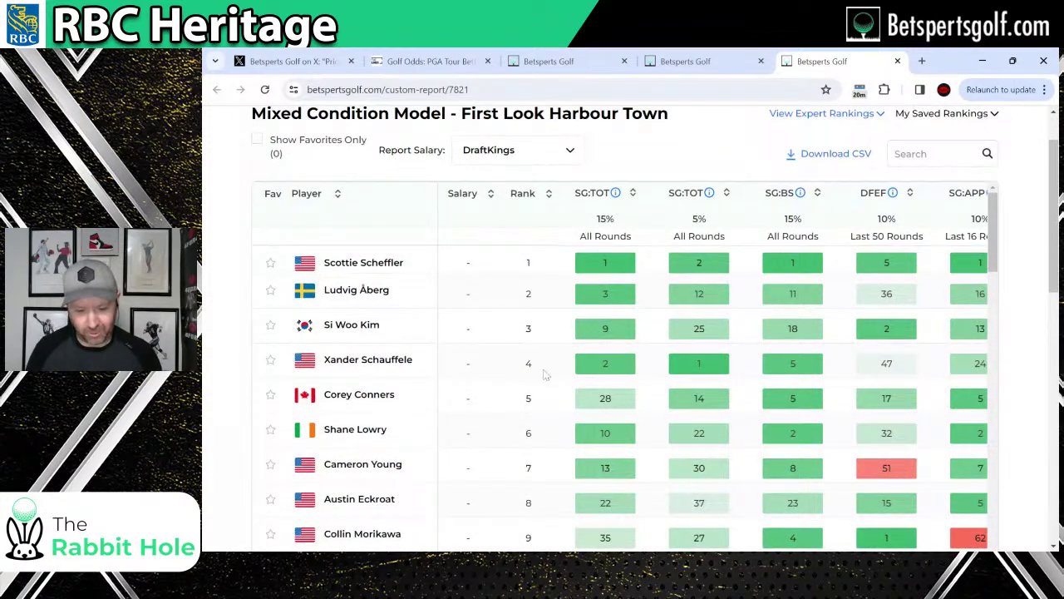
scroll(547, 366, down, 2)
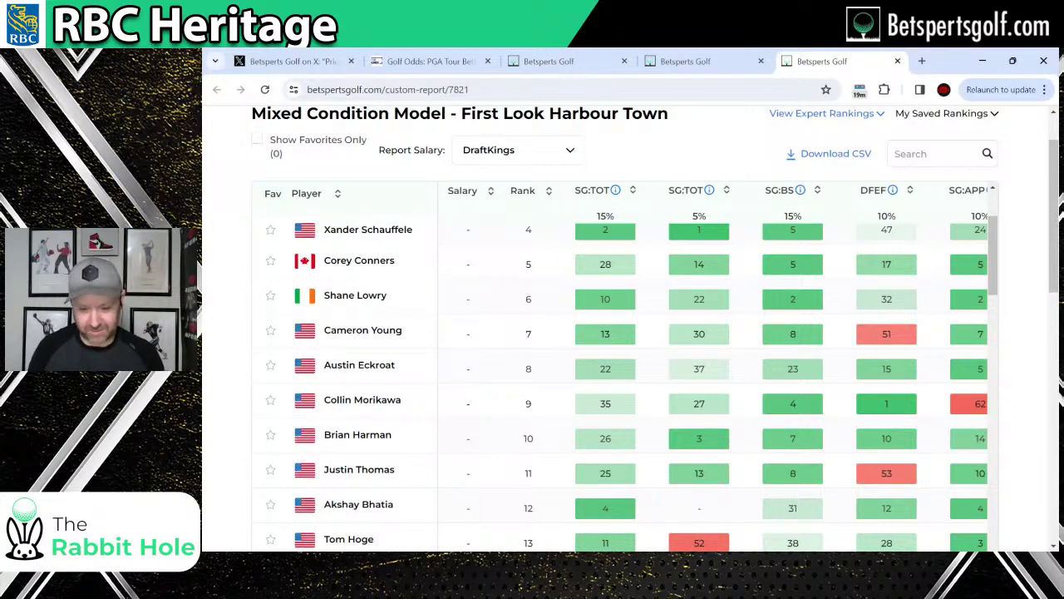
scroll(548, 358, down, 2)
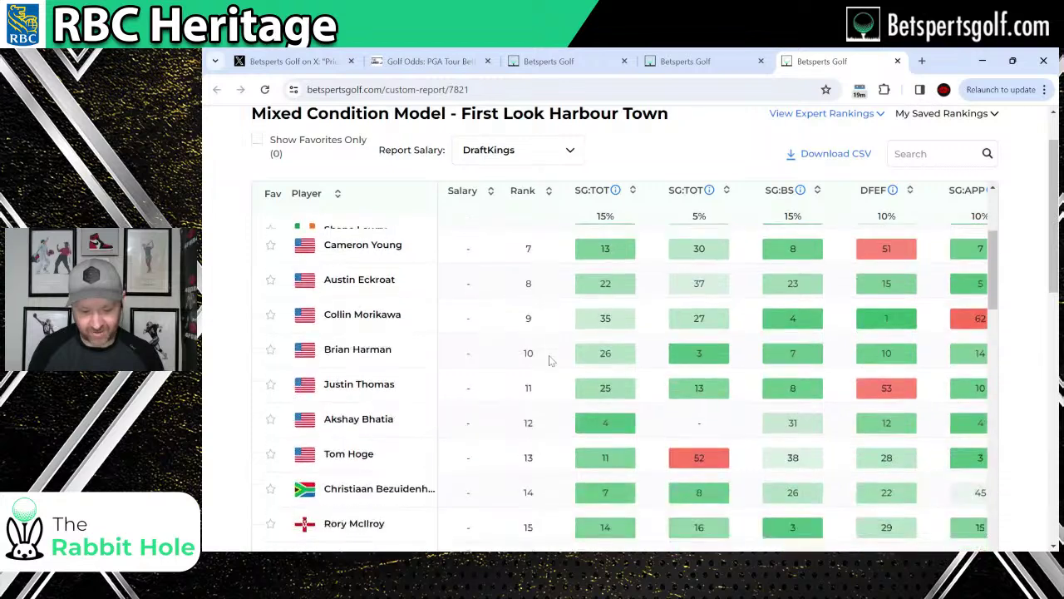
scroll(552, 359, up, 4)
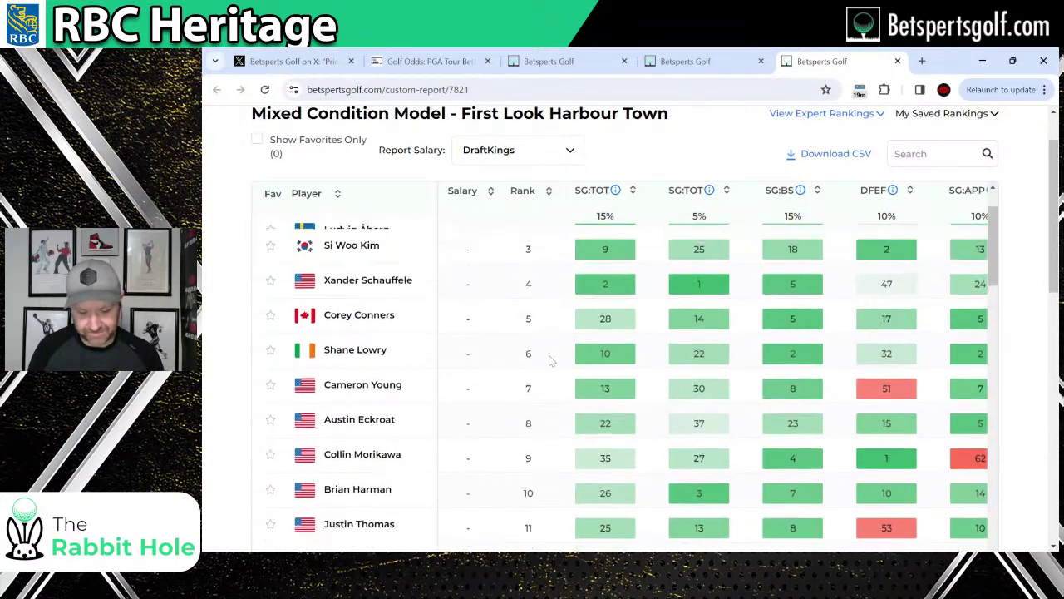
scroll(557, 364, up, 1)
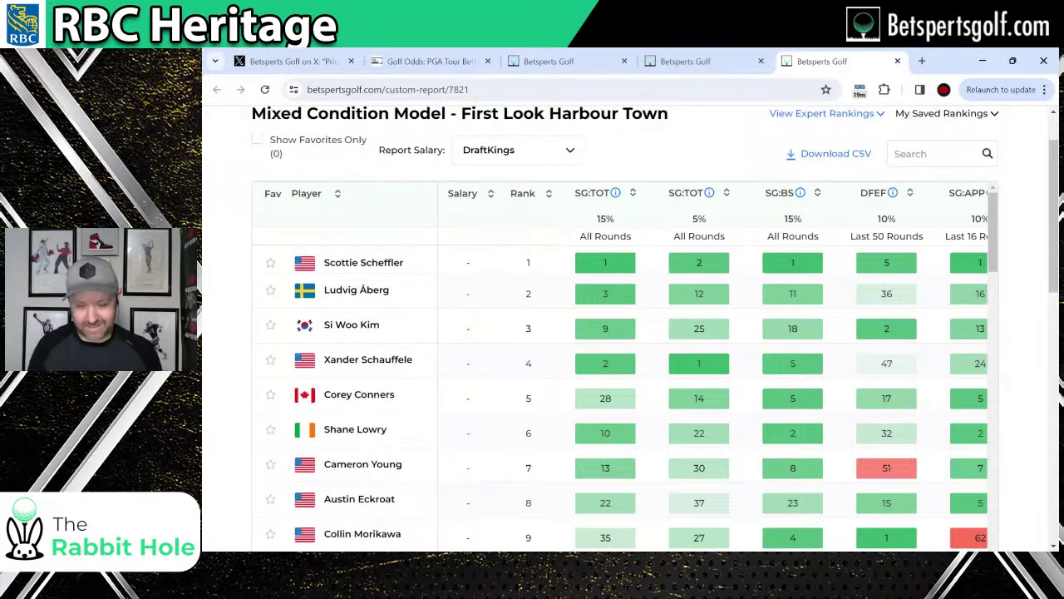
scroll(490, 331, down, 3)
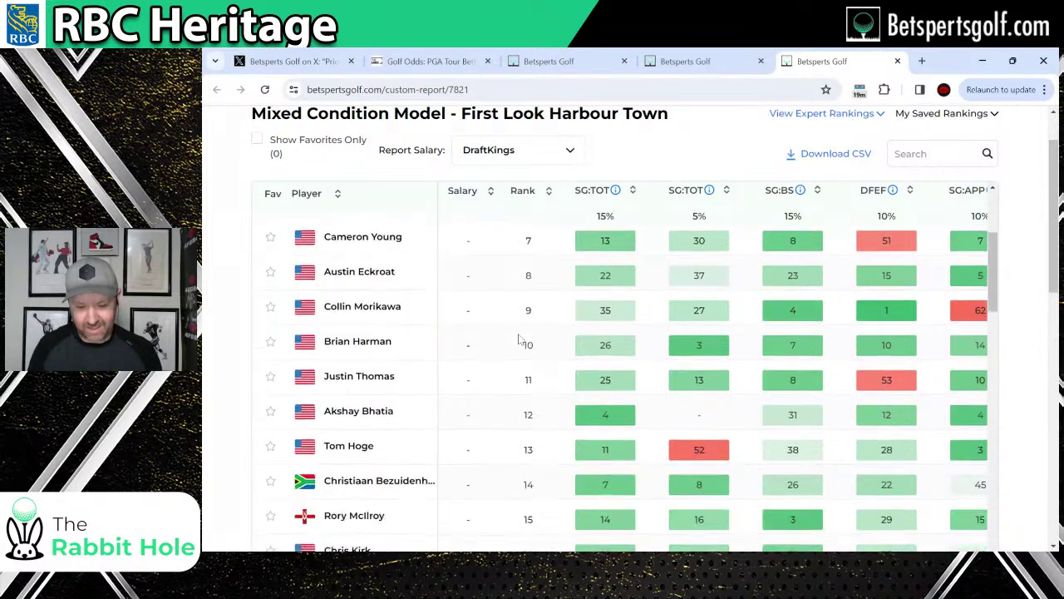
scroll(517, 324, up, 4)
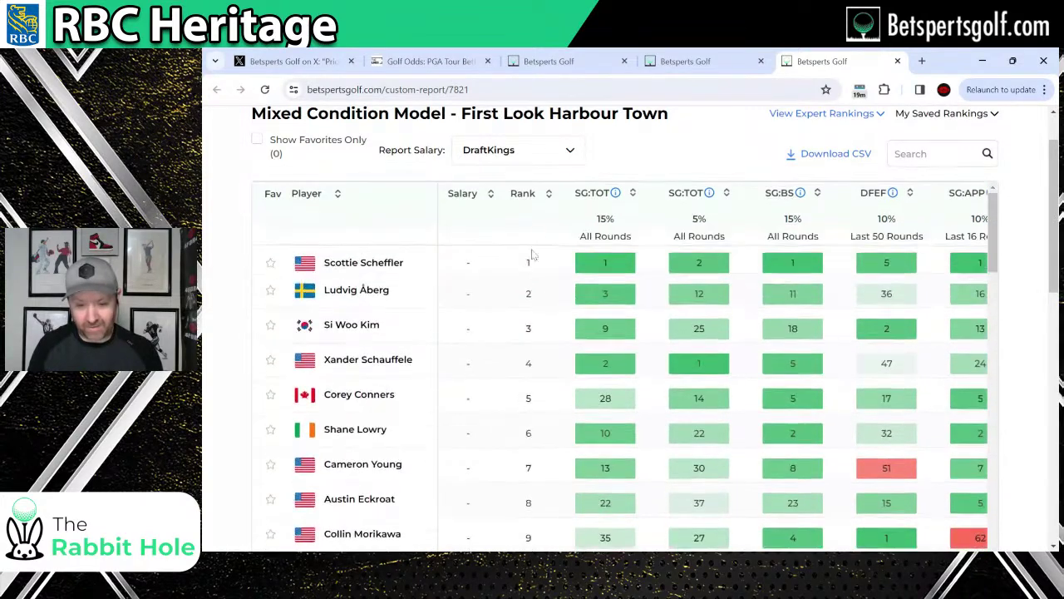
Sort the model by rank from worst to best and review the lowest-ranked players.
click(549, 197)
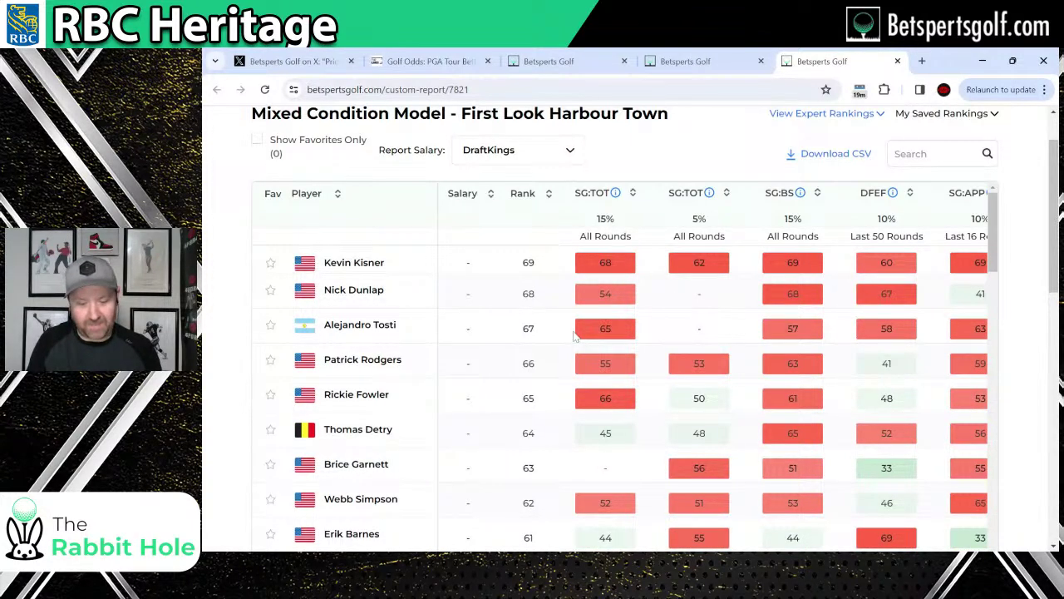
scroll(564, 314, down, 1)
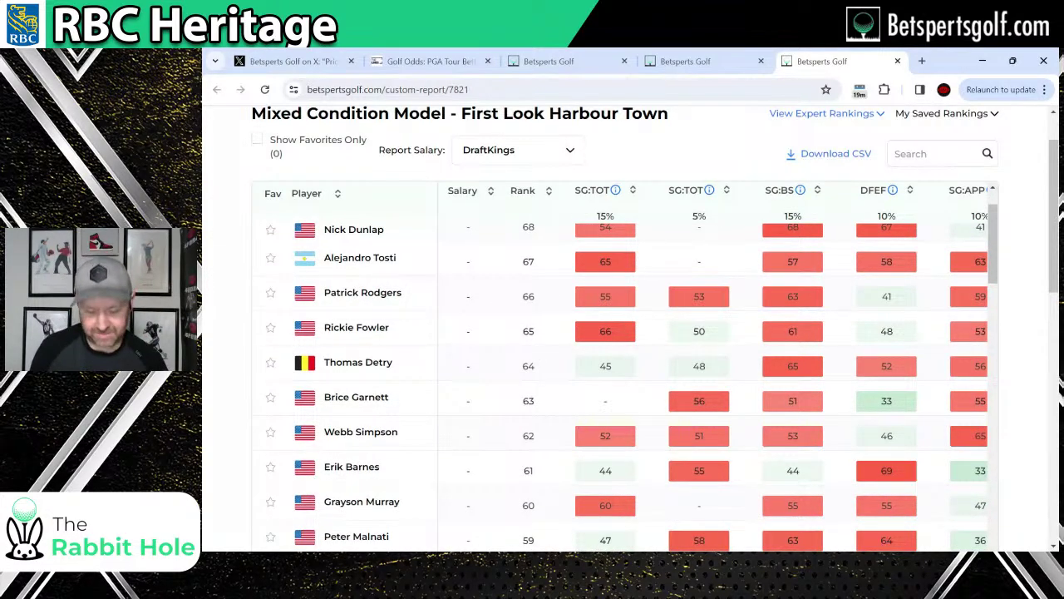
scroll(504, 280, up, 3)
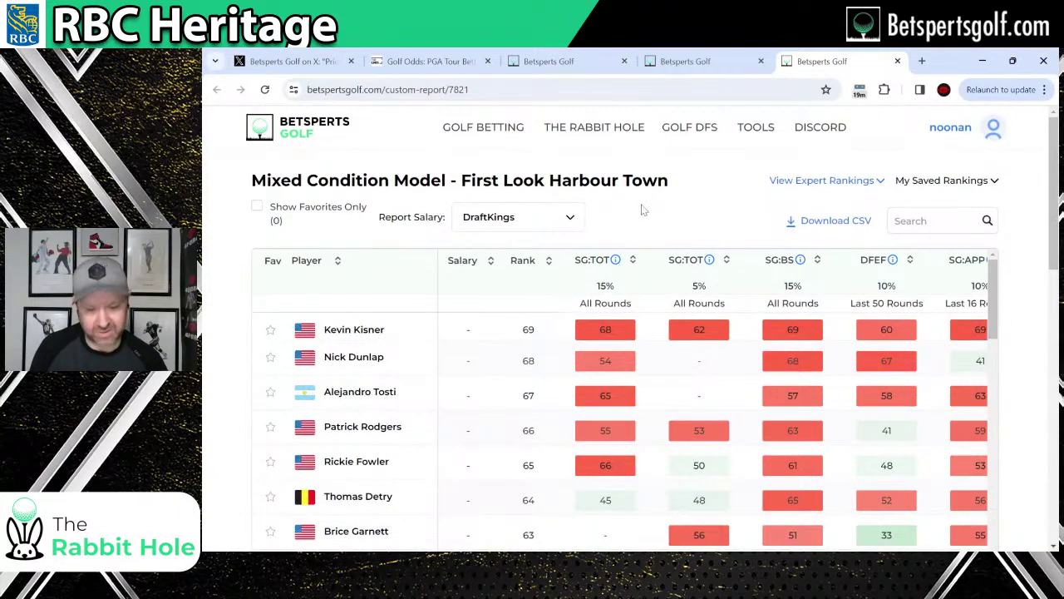
scroll(653, 218, down, 2)
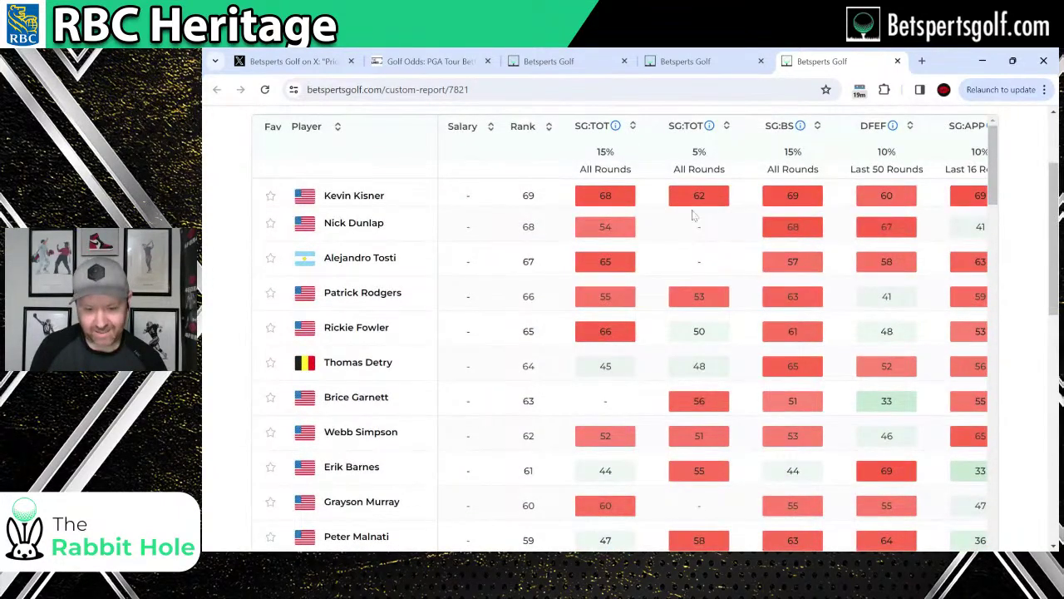
scroll(690, 216, up, 3)
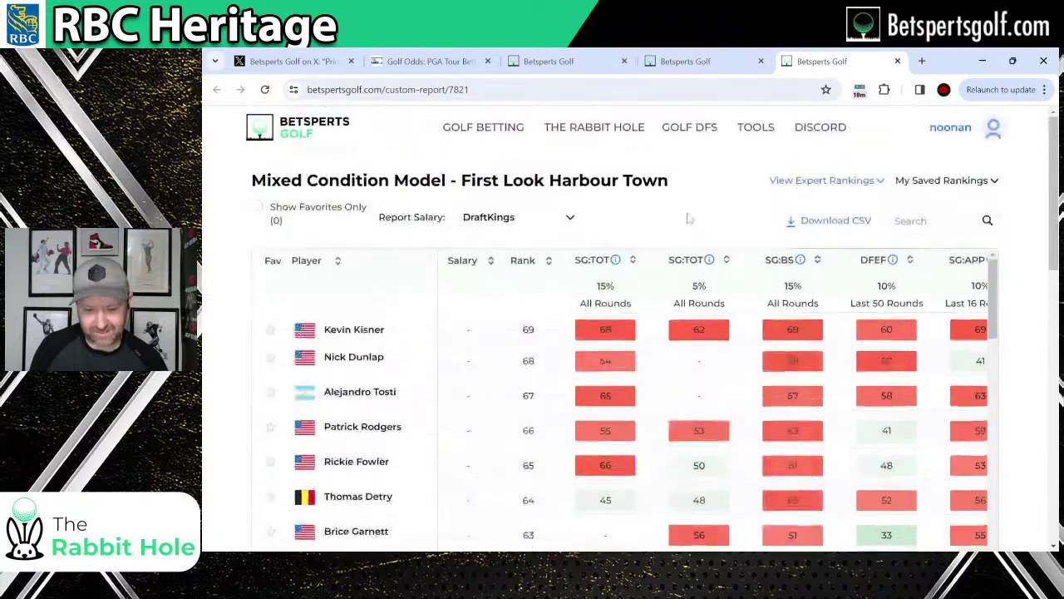
Show the Corales Puntacana Championship field in The Rabbit Hole and sort it by SG:TOT with the best rank first.
click(593, 132)
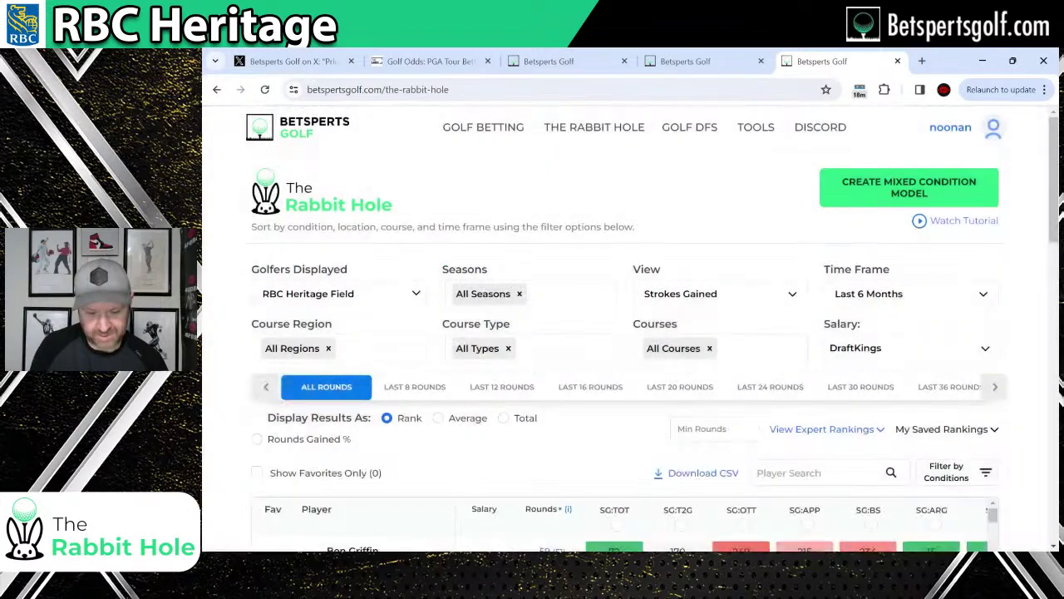
click(404, 293)
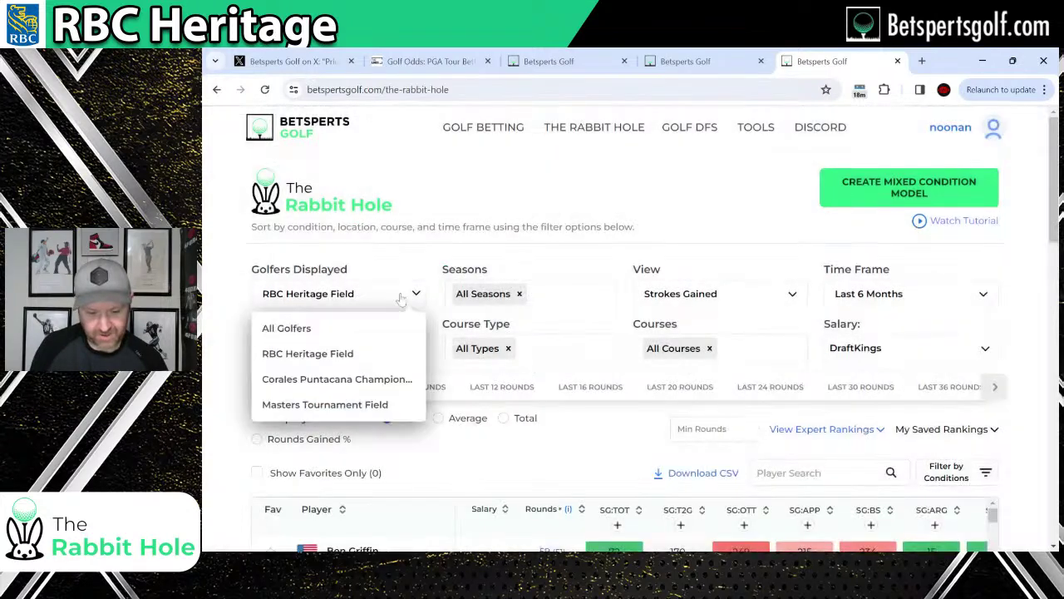
click(359, 380)
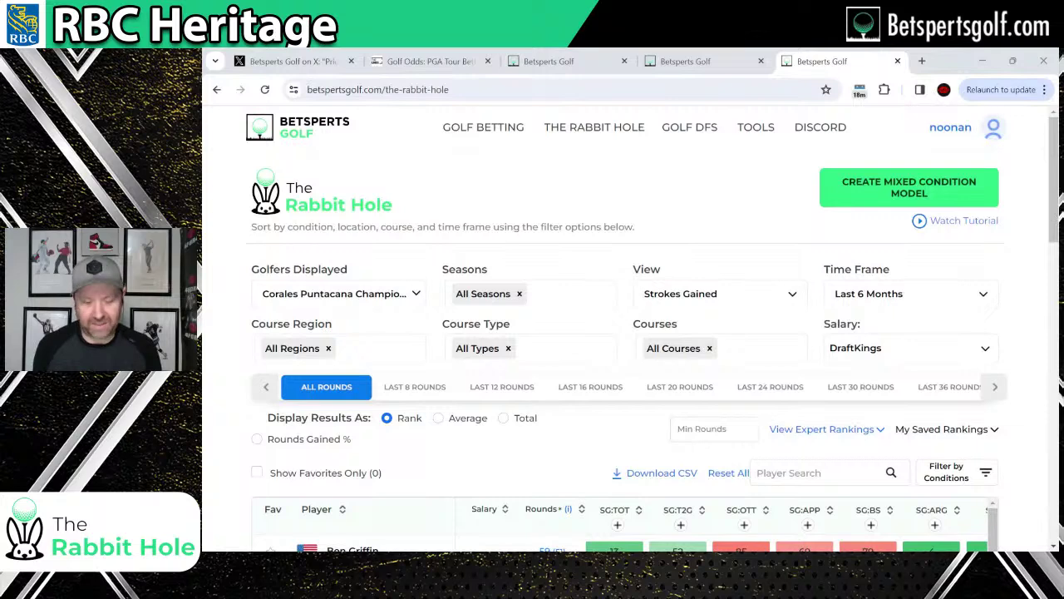
scroll(499, 382, down, 1)
scroll(554, 378, up, 1)
scroll(598, 332, down, 3)
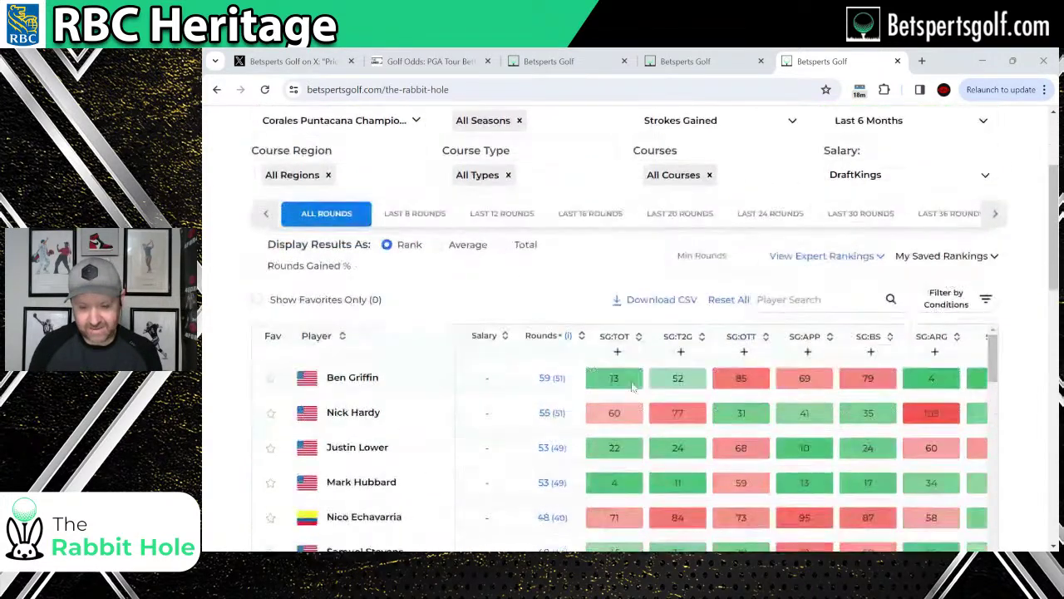
click(640, 243)
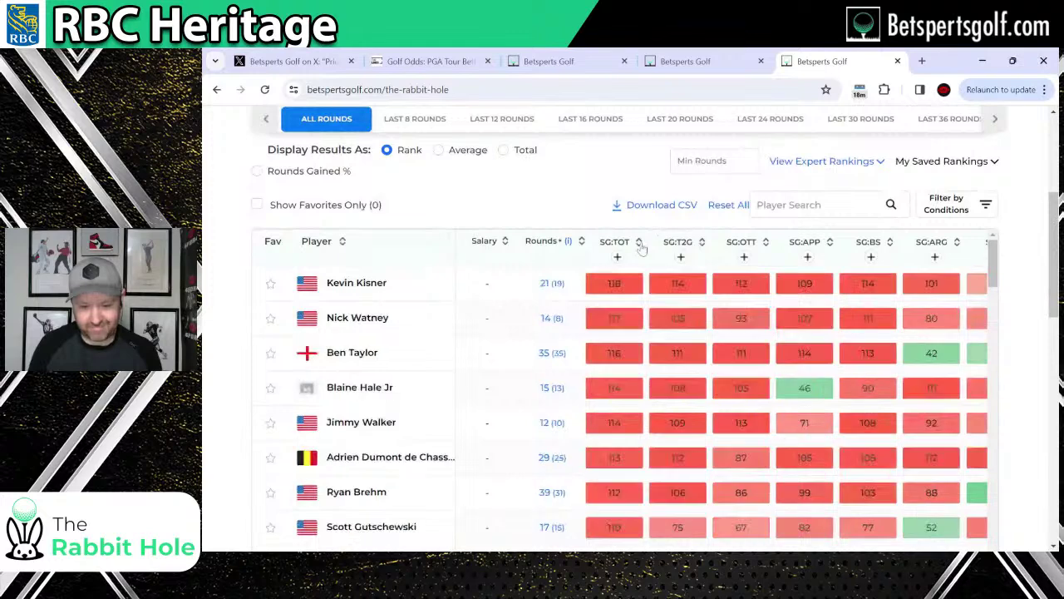
click(639, 243)
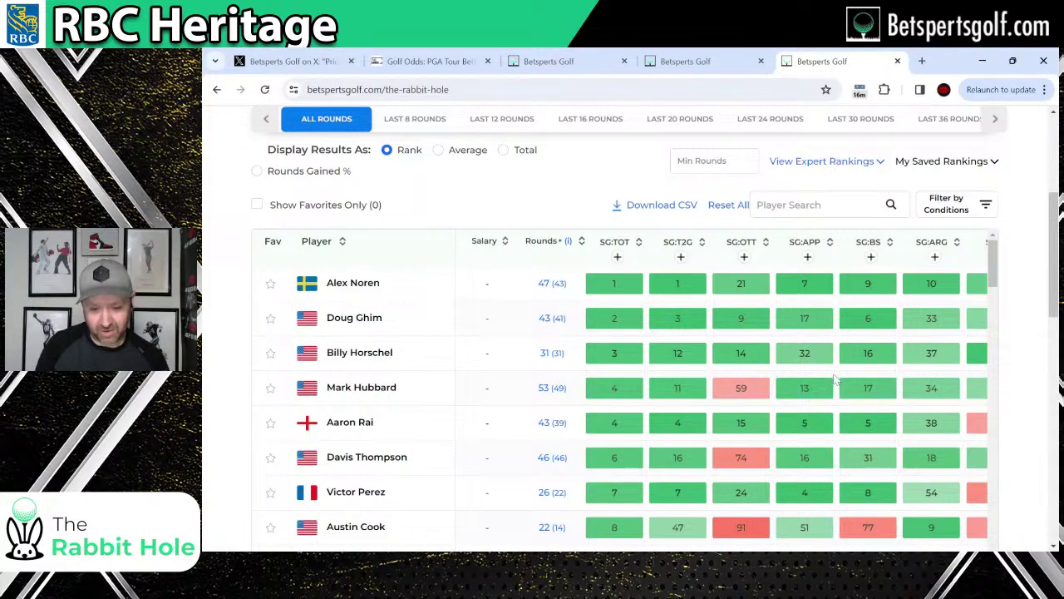
Switch to The Lines golf odds page and review the PGA Tour To Win odds for the Corales Puntacana field.
click(428, 61)
scroll(504, 280, up, 5)
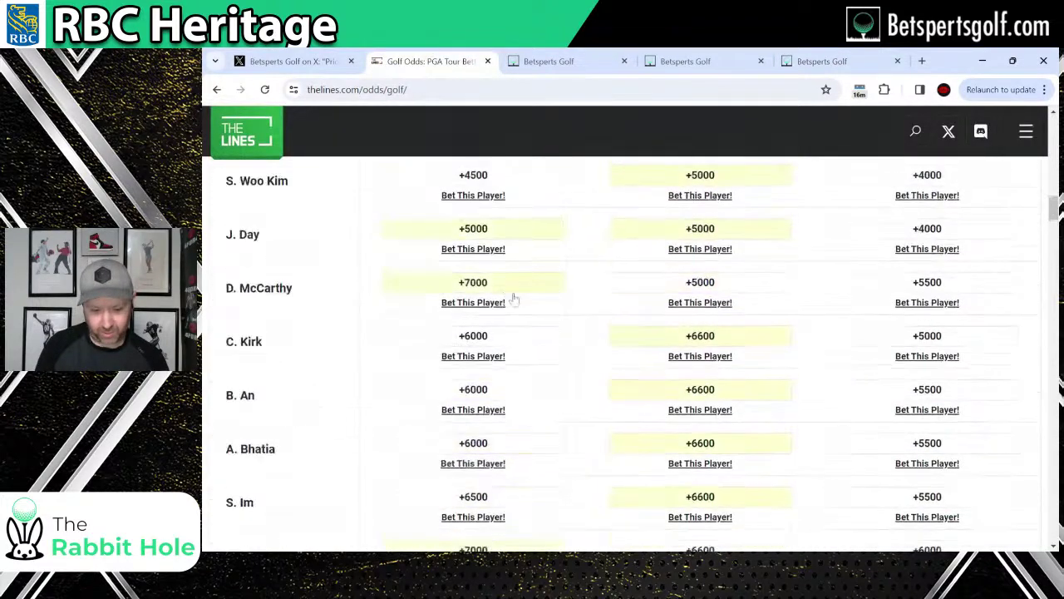
scroll(555, 357, up, 10)
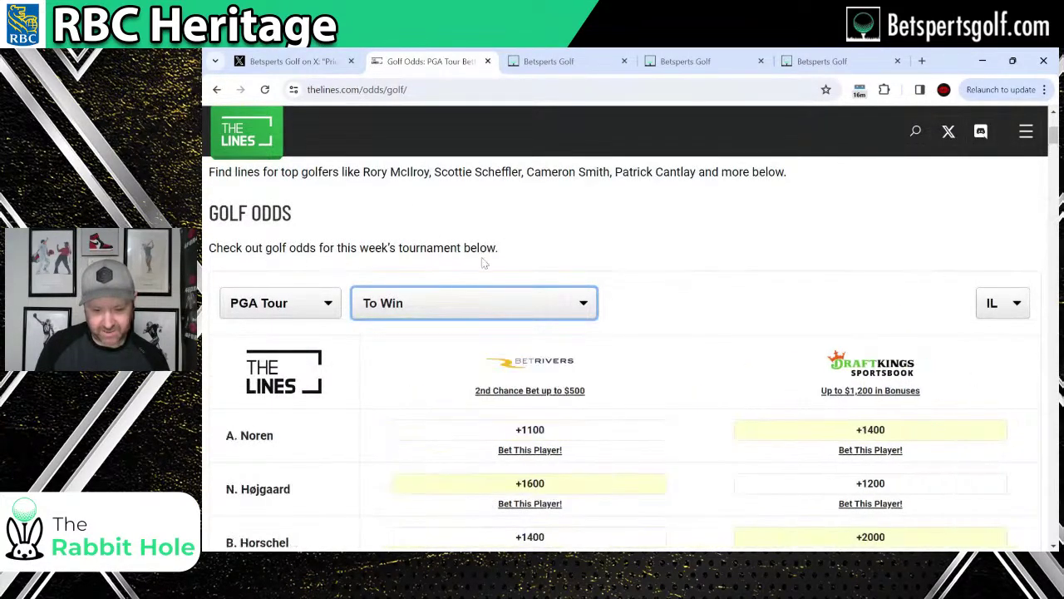
scroll(665, 241, down, 3)
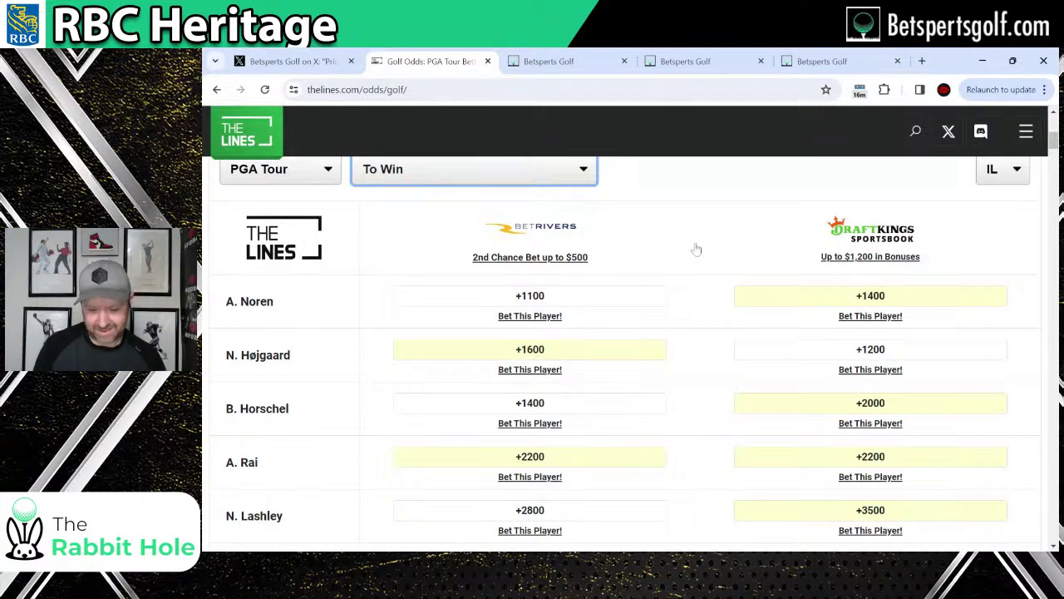
scroll(696, 250, down, 2)
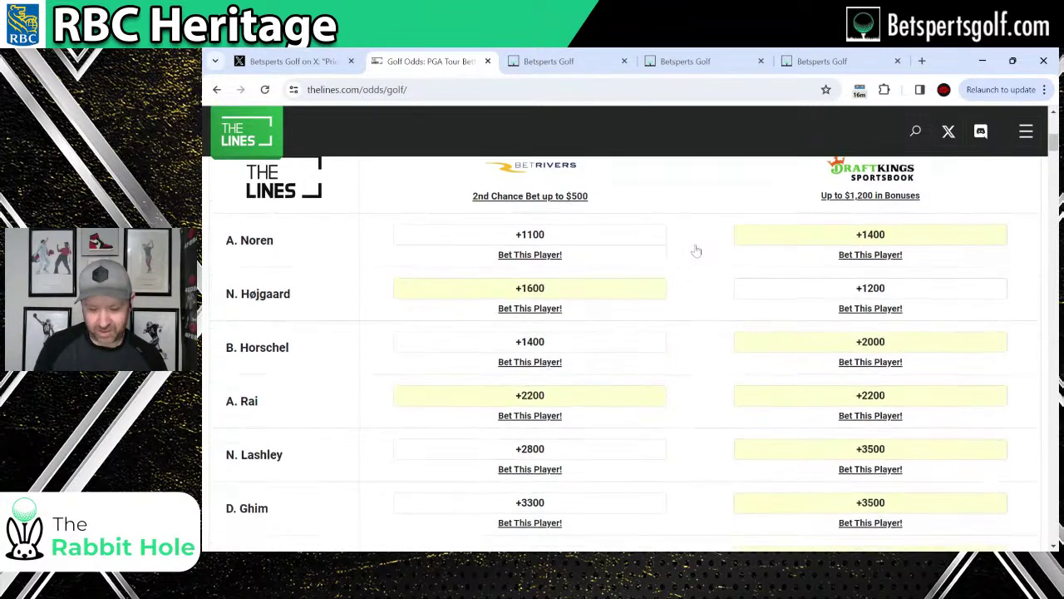
scroll(694, 257, up, 2)
scroll(681, 288, down, 4)
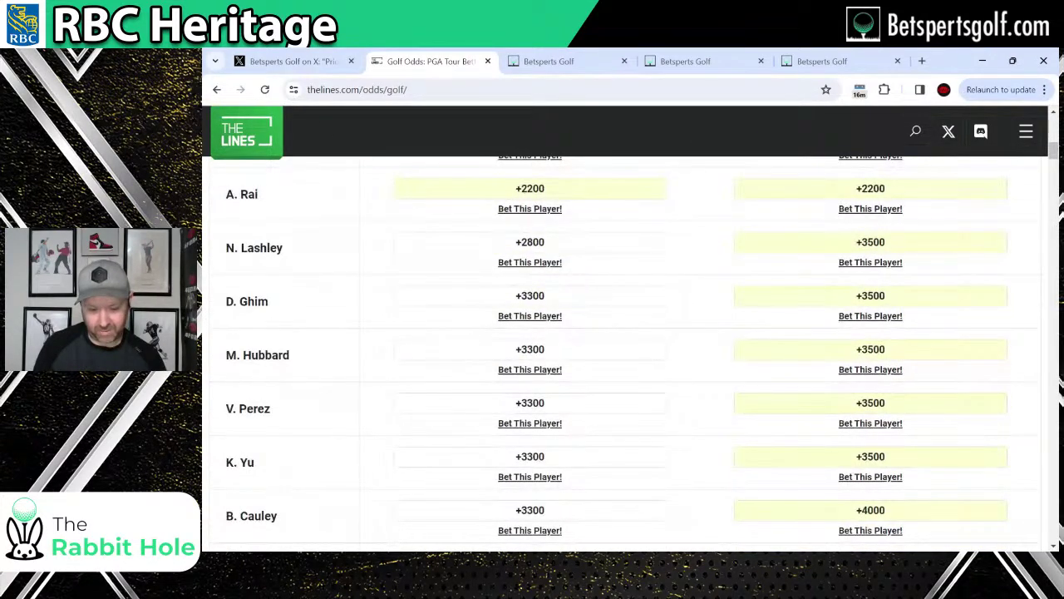
scroll(682, 289, down, 1)
scroll(678, 300, down, 1)
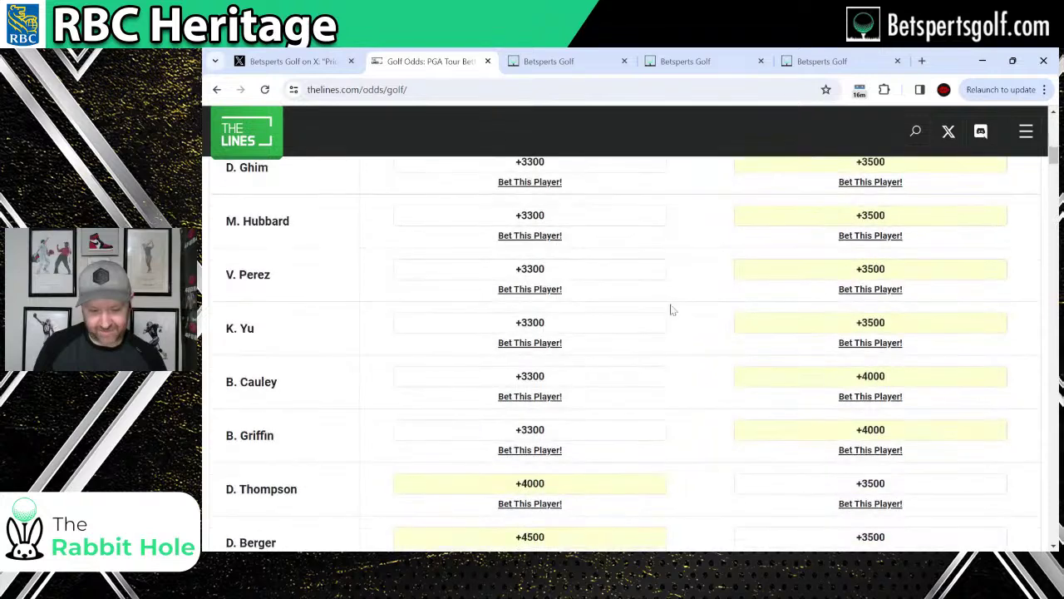
scroll(670, 310, down, 1)
scroll(670, 312, down, 2)
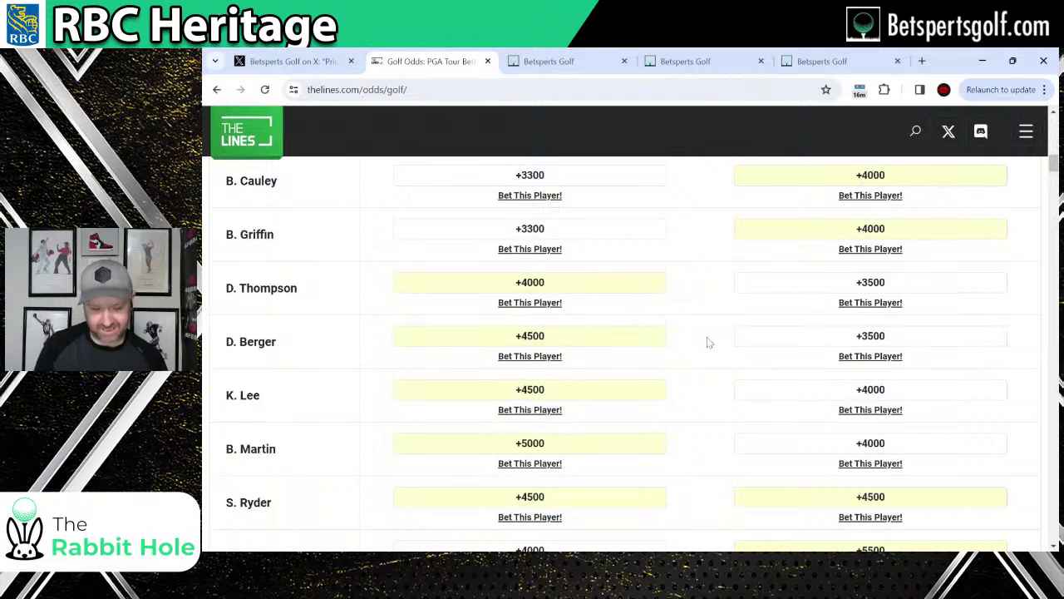
scroll(684, 330, down, 3)
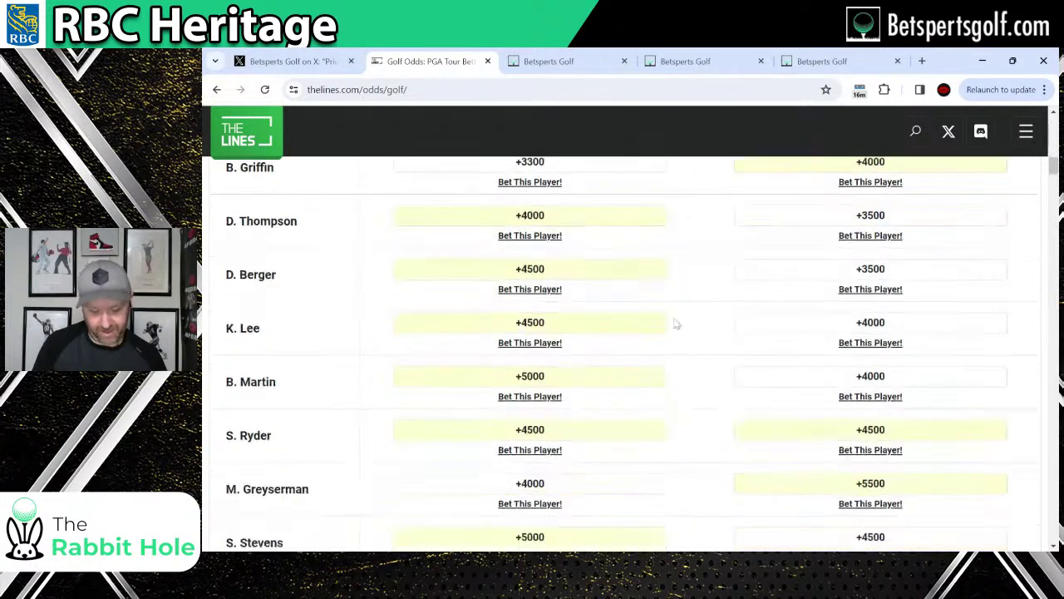
scroll(672, 307, down, 1)
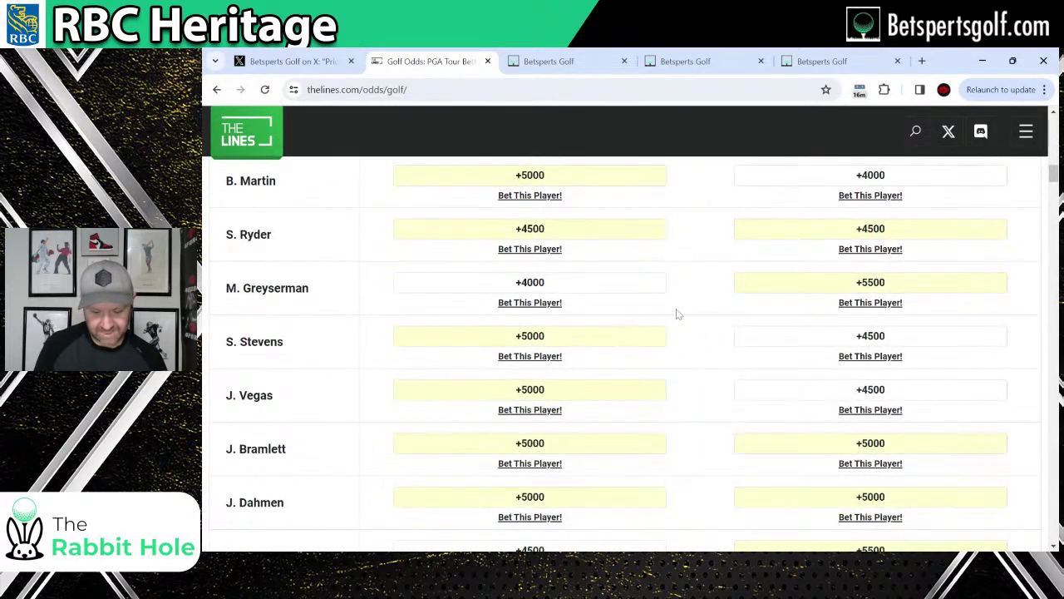
scroll(671, 318, down, 1)
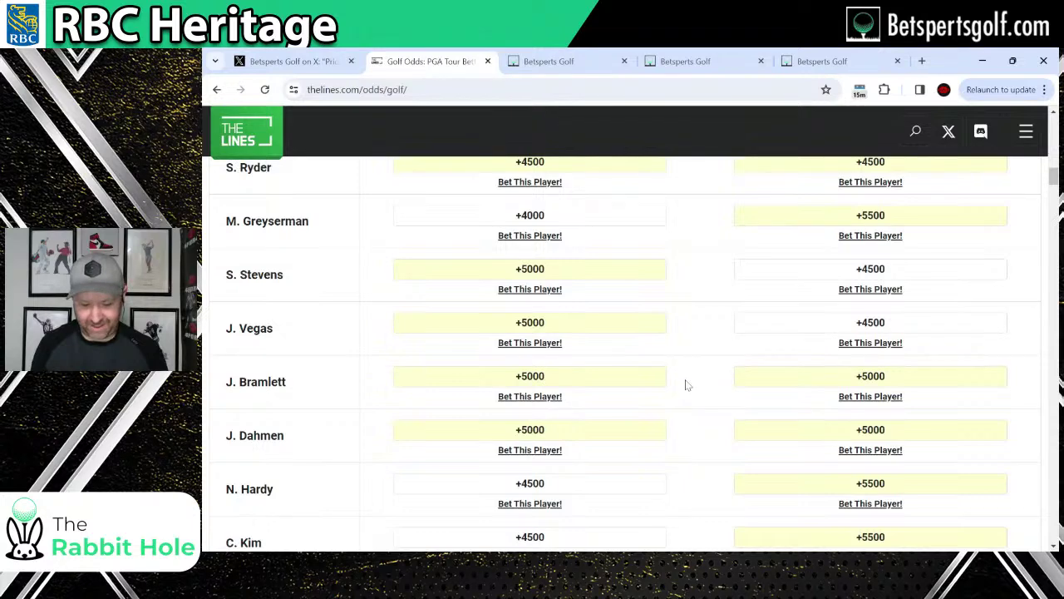
scroll(687, 383, down, 3)
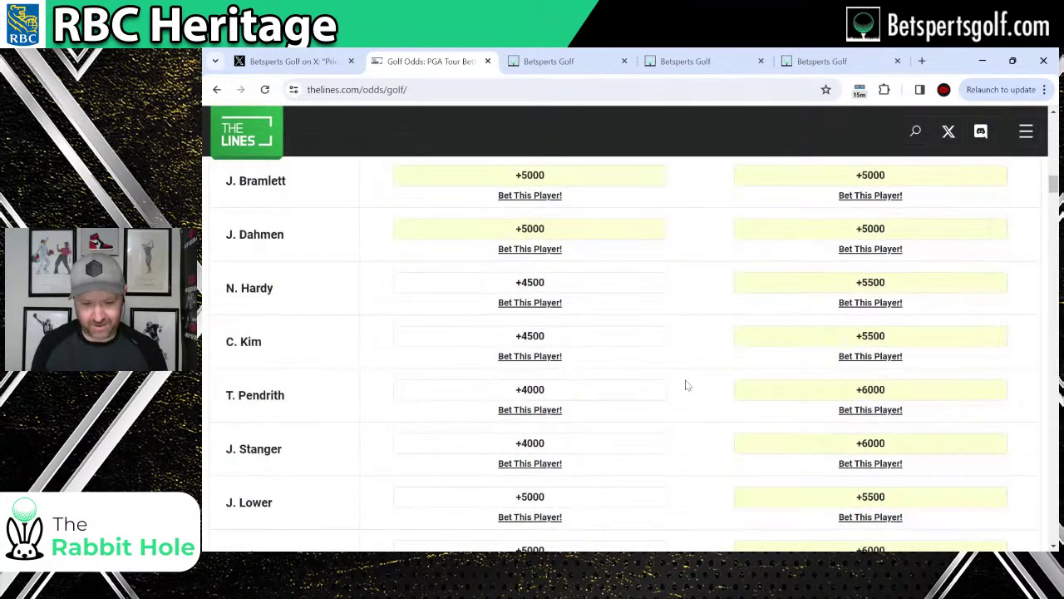
scroll(692, 381, down, 2)
scroll(692, 380, up, 3)
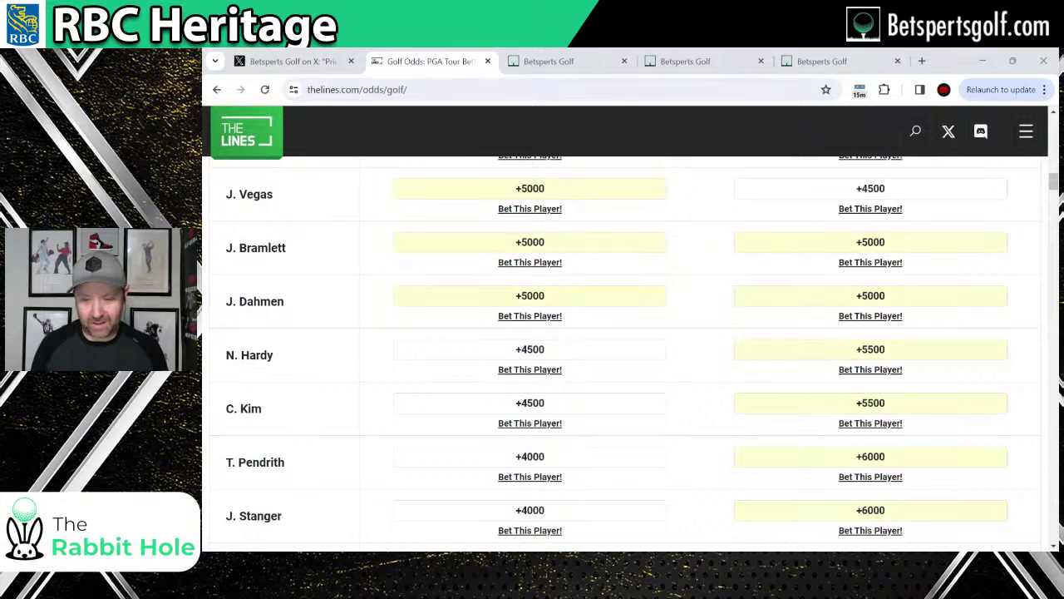
Revisit the Corales Puntacana strokes-gained rankings in The Rabbit Hole and switch to the Betsperts Golf post on X.
click(813, 62)
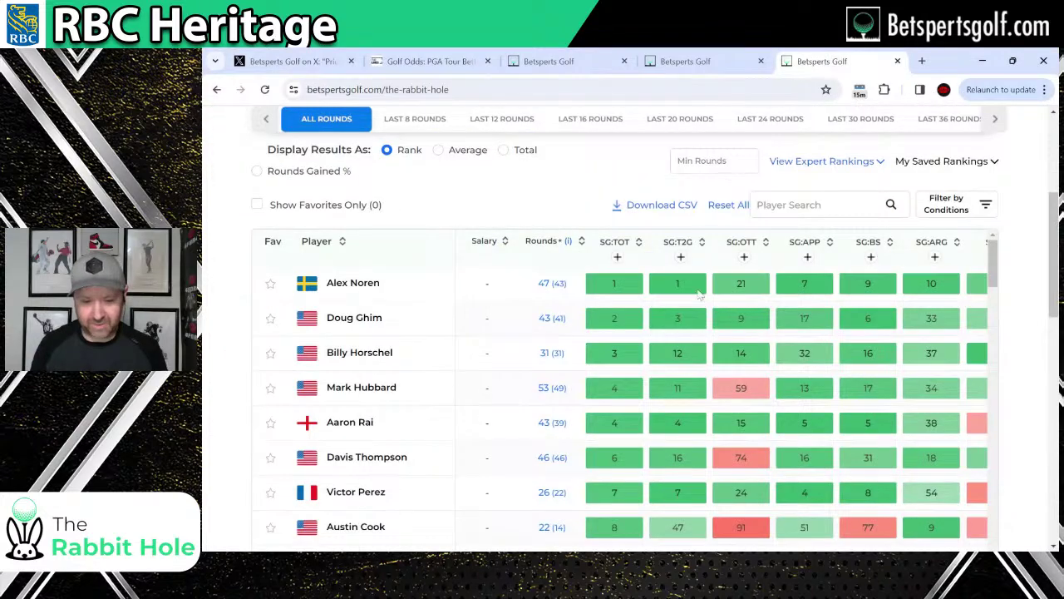
scroll(694, 309, up, 1)
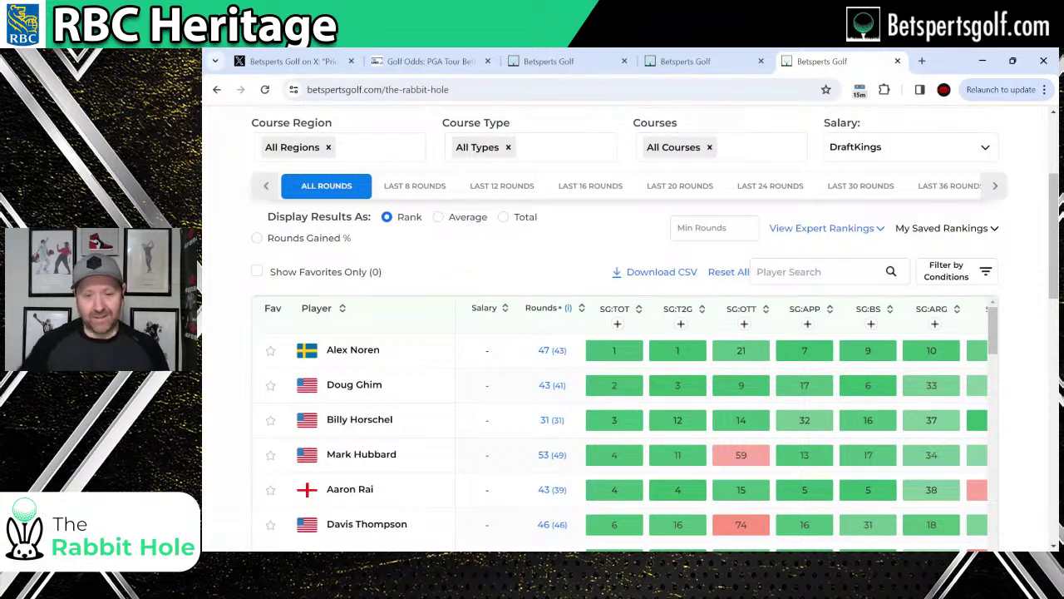
click(292, 61)
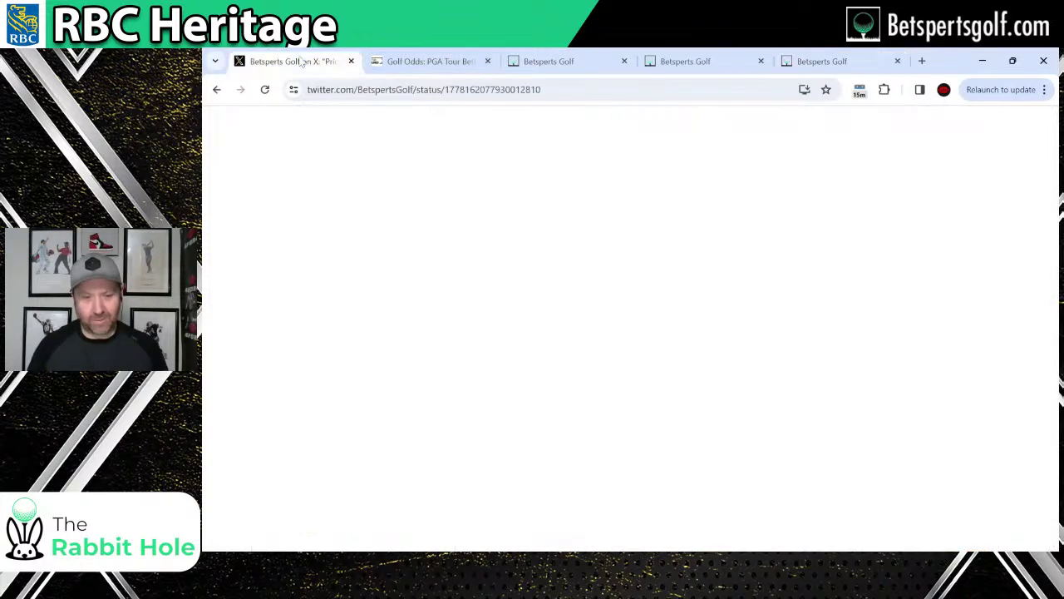